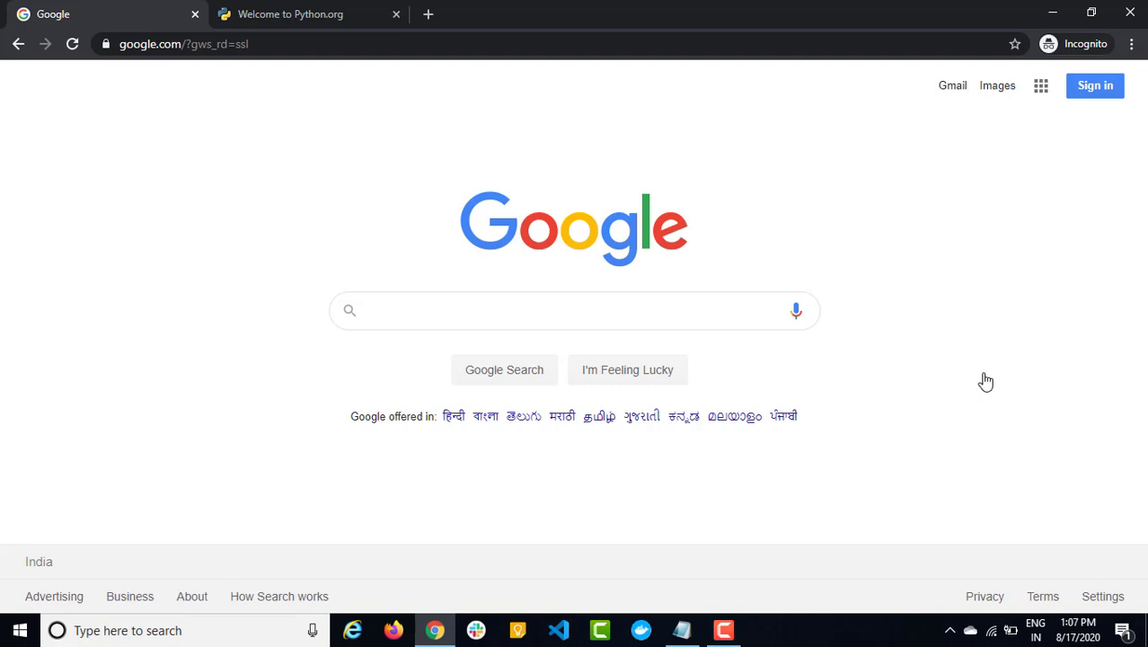
Back on the Google tab, search for 'download python' using the suggested query
click(307, 15)
click(101, 25)
click(474, 311)
text(do)
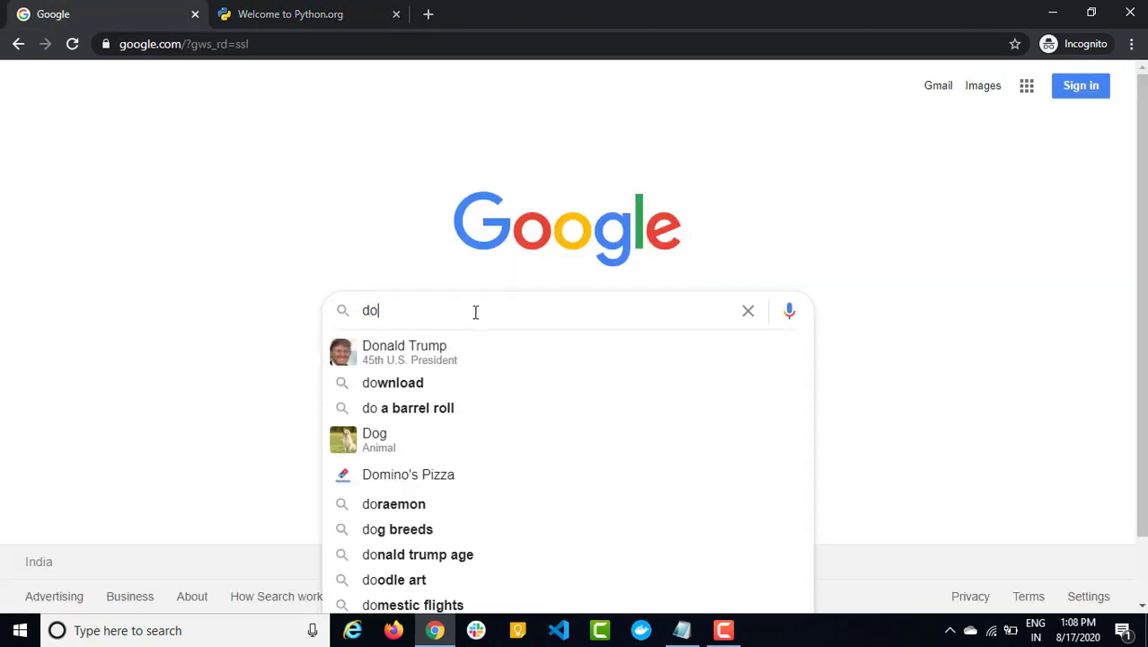
text(wnla)
key(BackSpace)
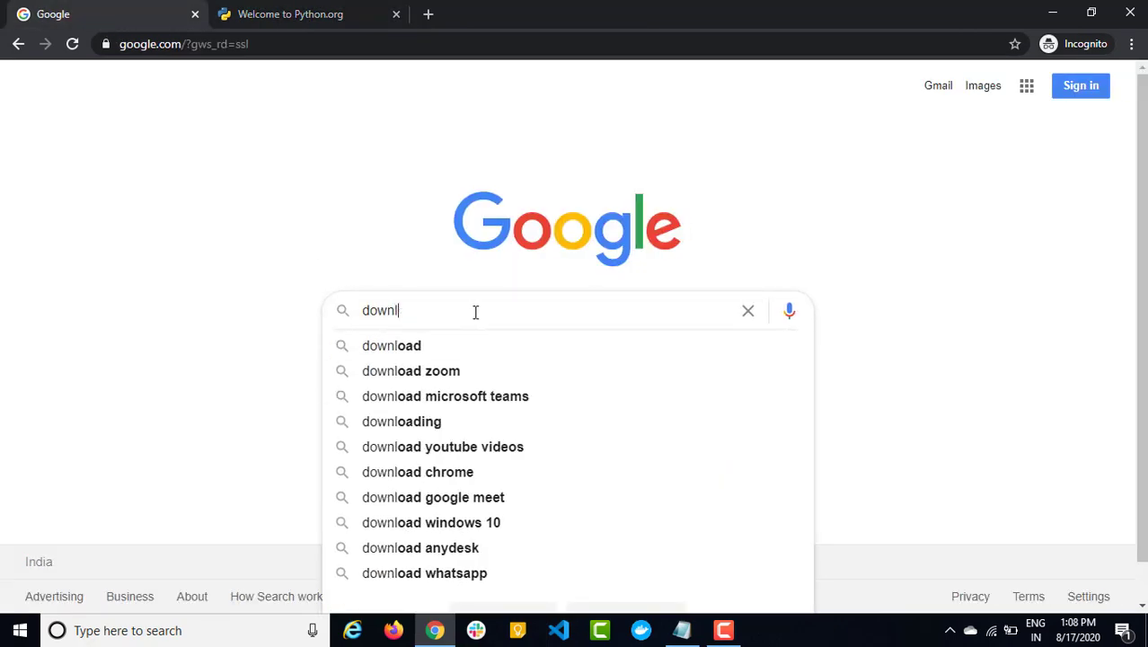
text(oad p)
key(Down)
key(Down)
key(Return)
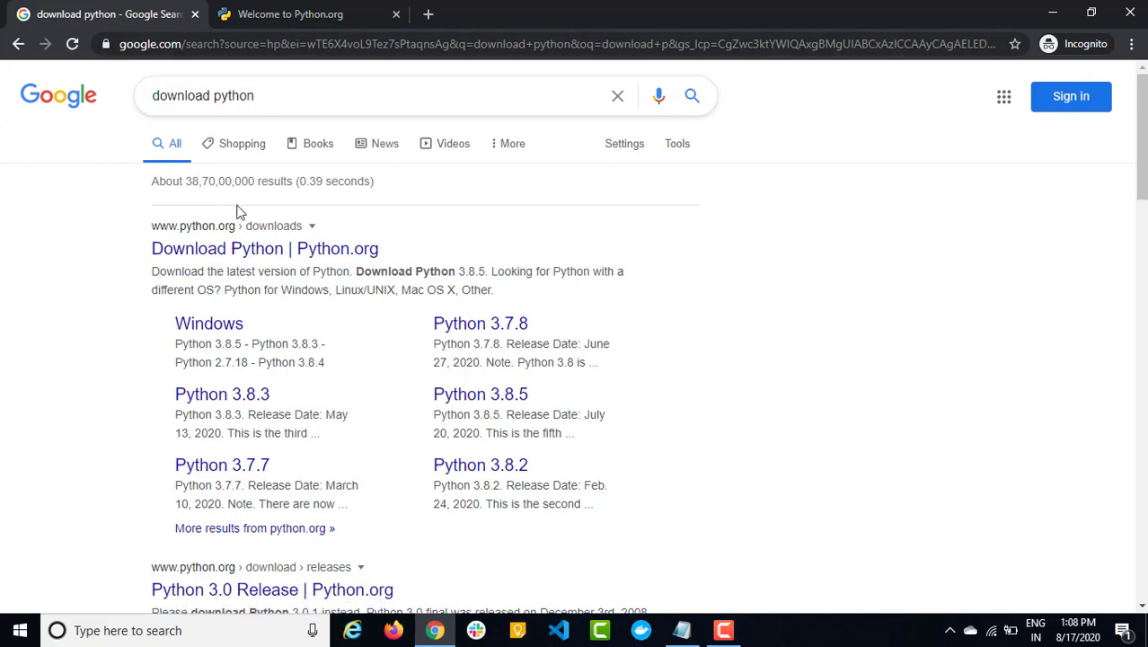
Open the 'Download Python | Python.org' result and look through its releases list
click(222, 249)
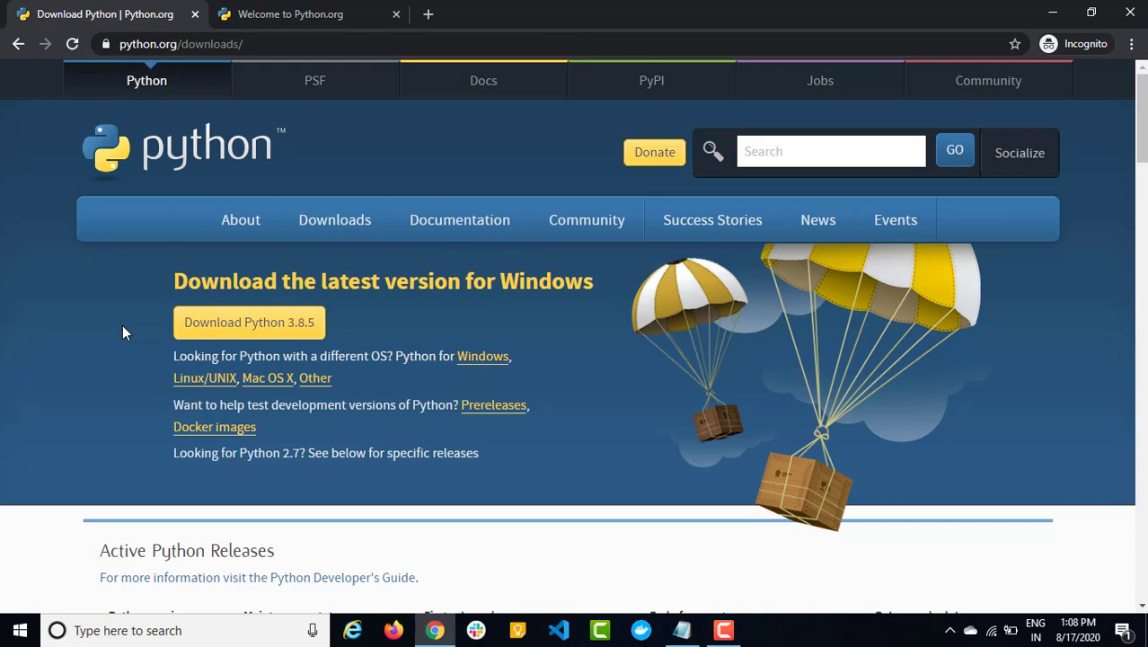
scroll(122, 325, down, 6)
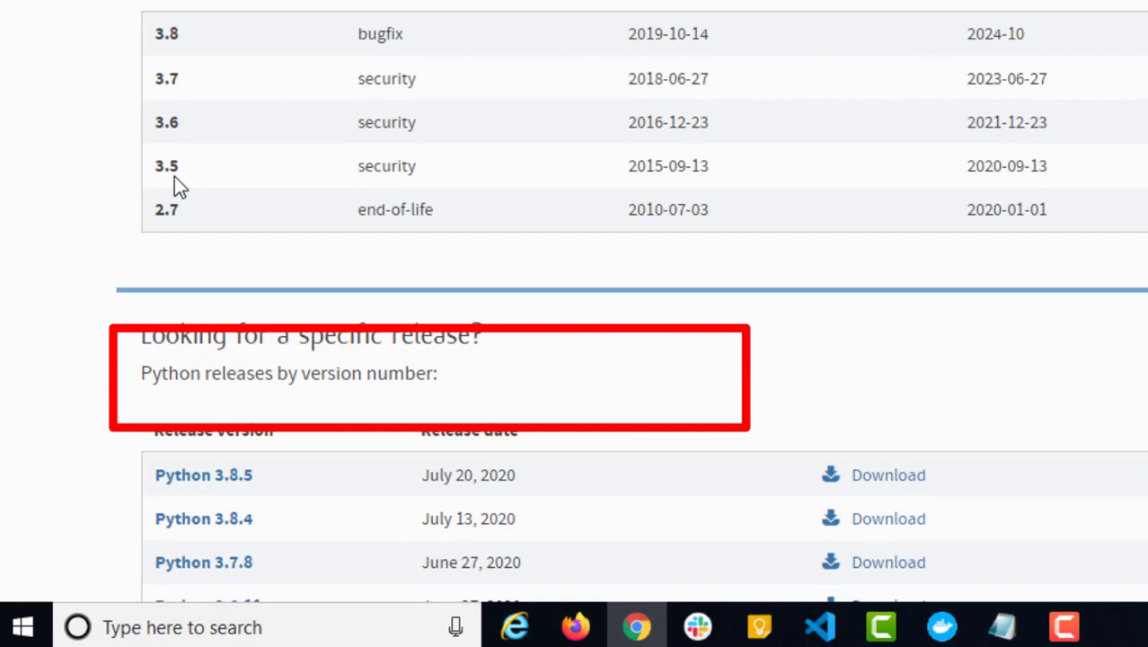
scroll(122, 324, up, 1)
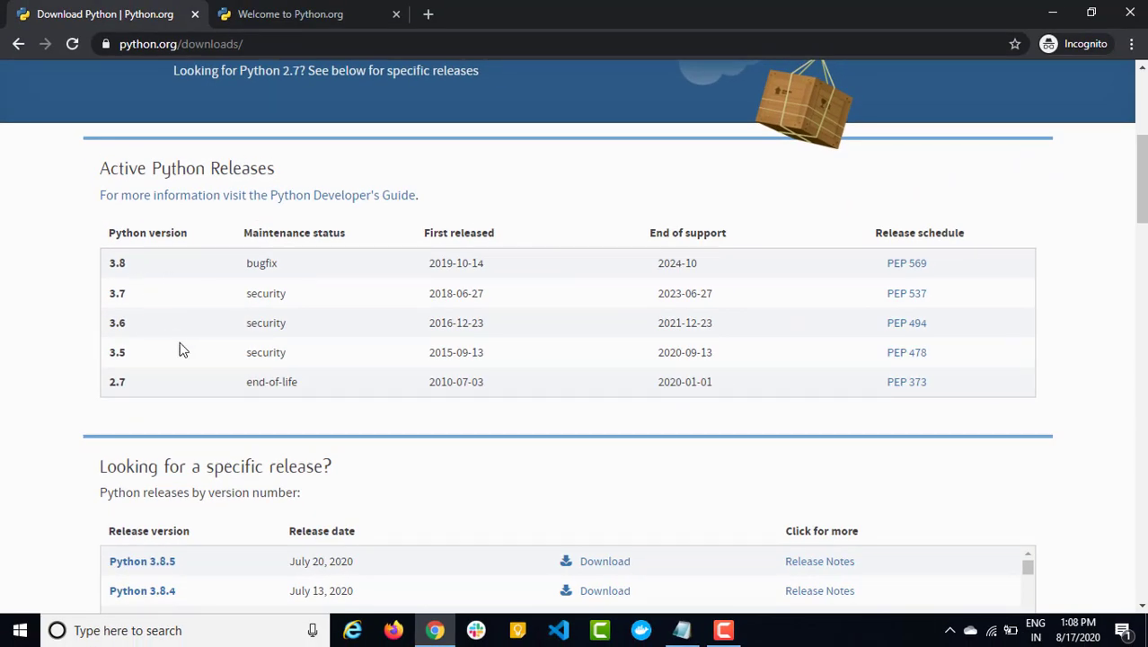
scroll(179, 349, up, 5)
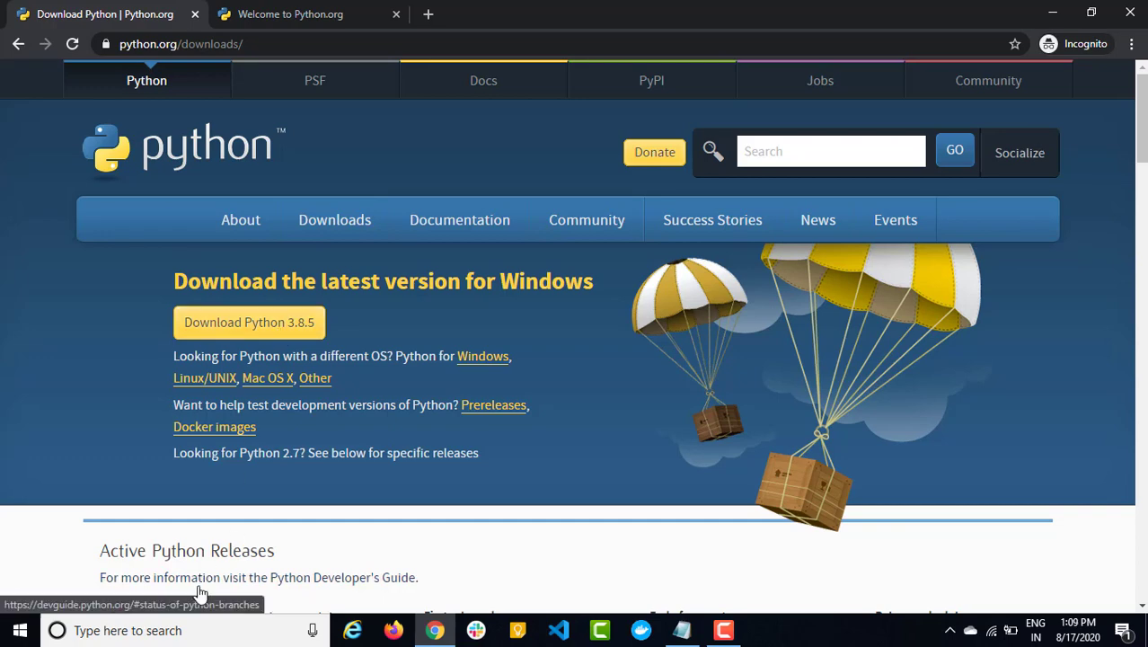
click(180, 630)
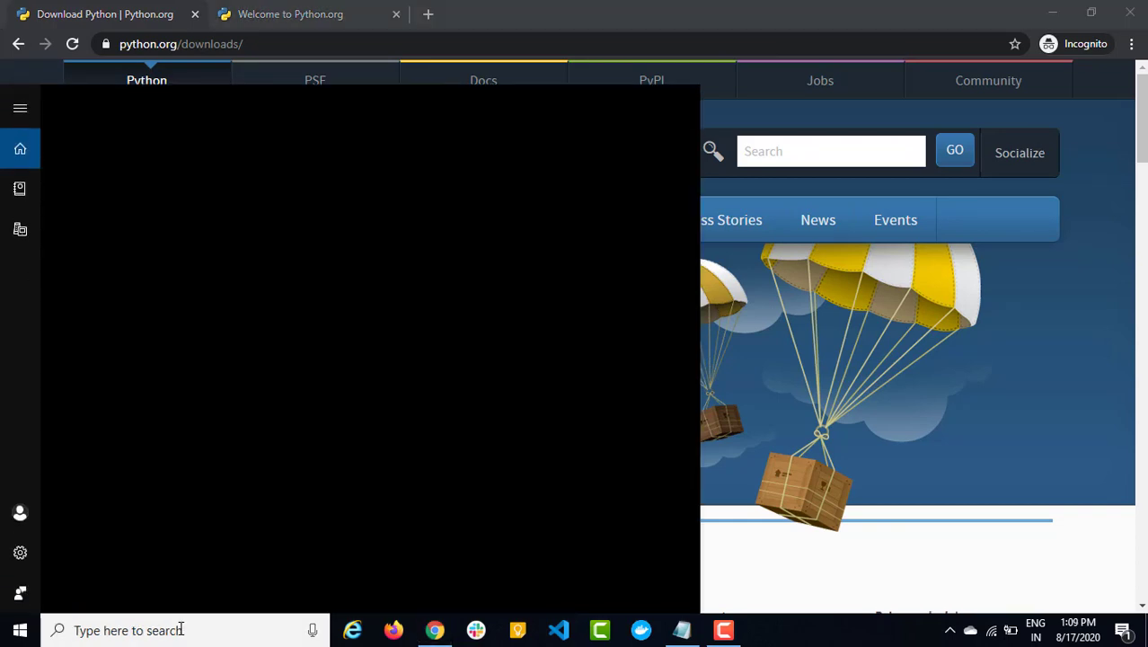
text(pytho)
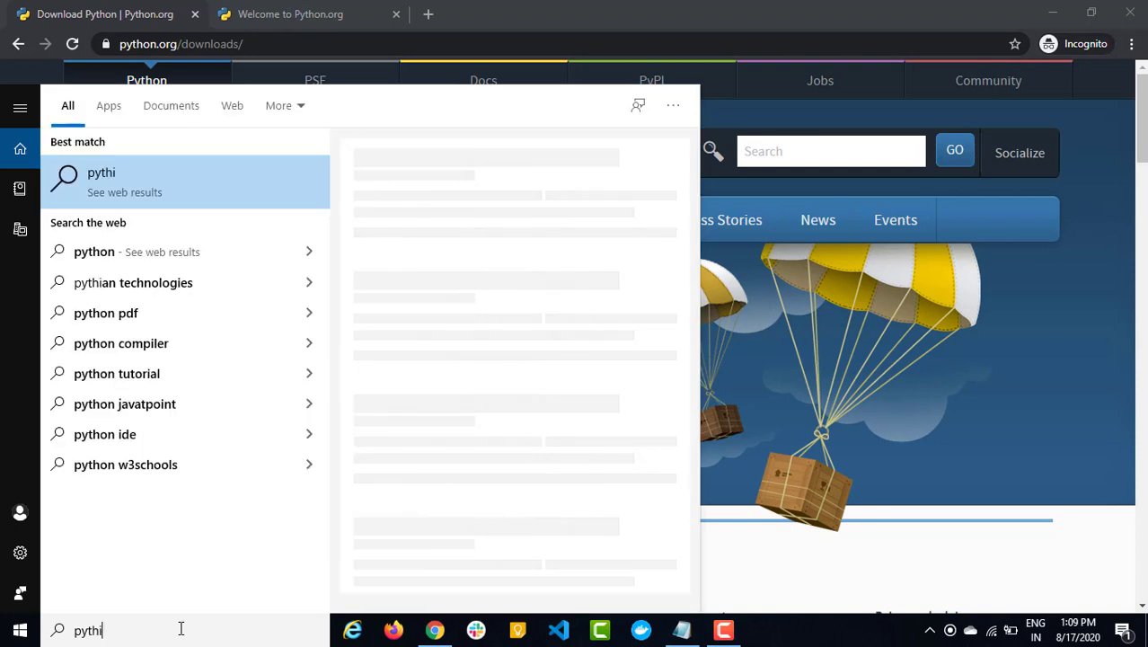
text(n)
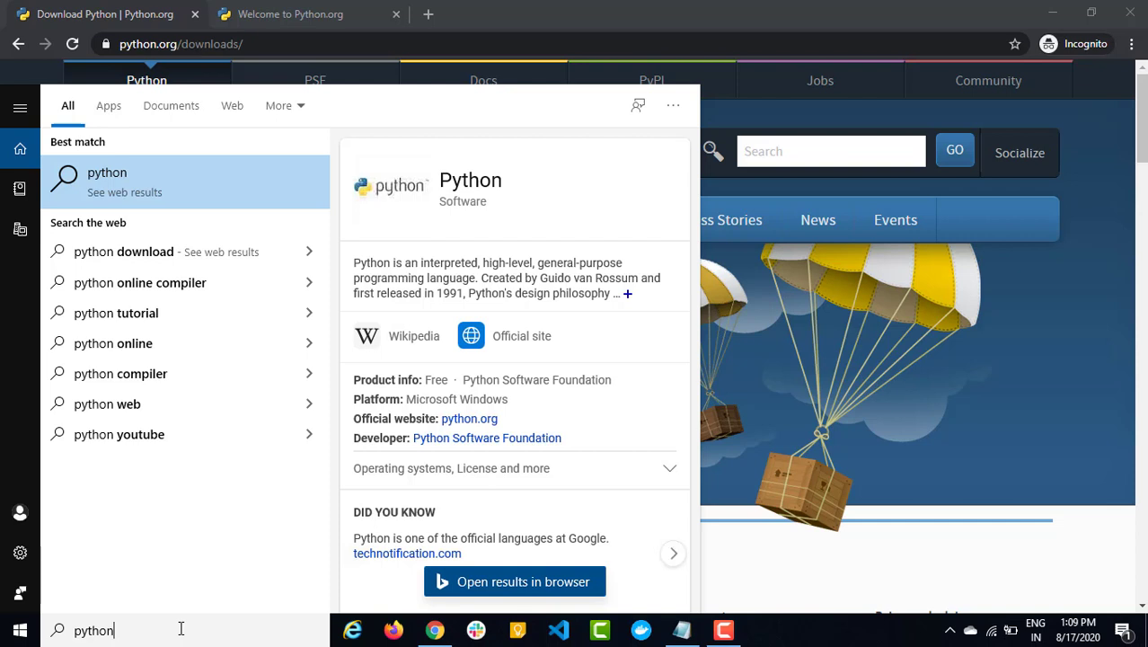
click(1121, 472)
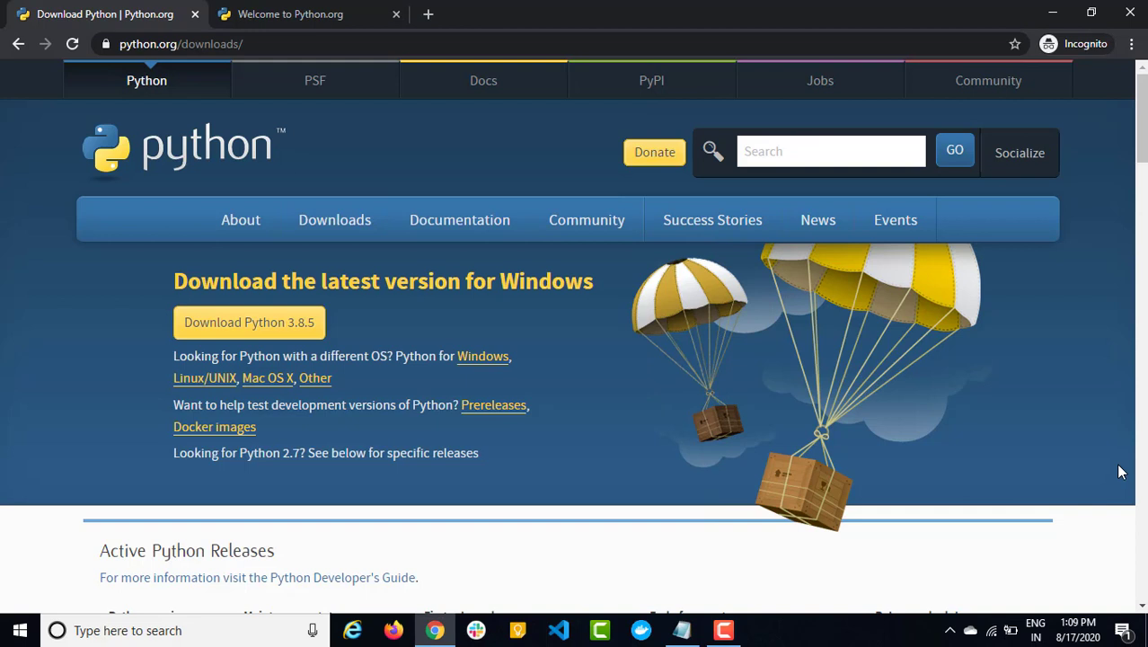
Download the Python 3.8.5 installer and run python-3.8.5.exe from the download bar
click(252, 321)
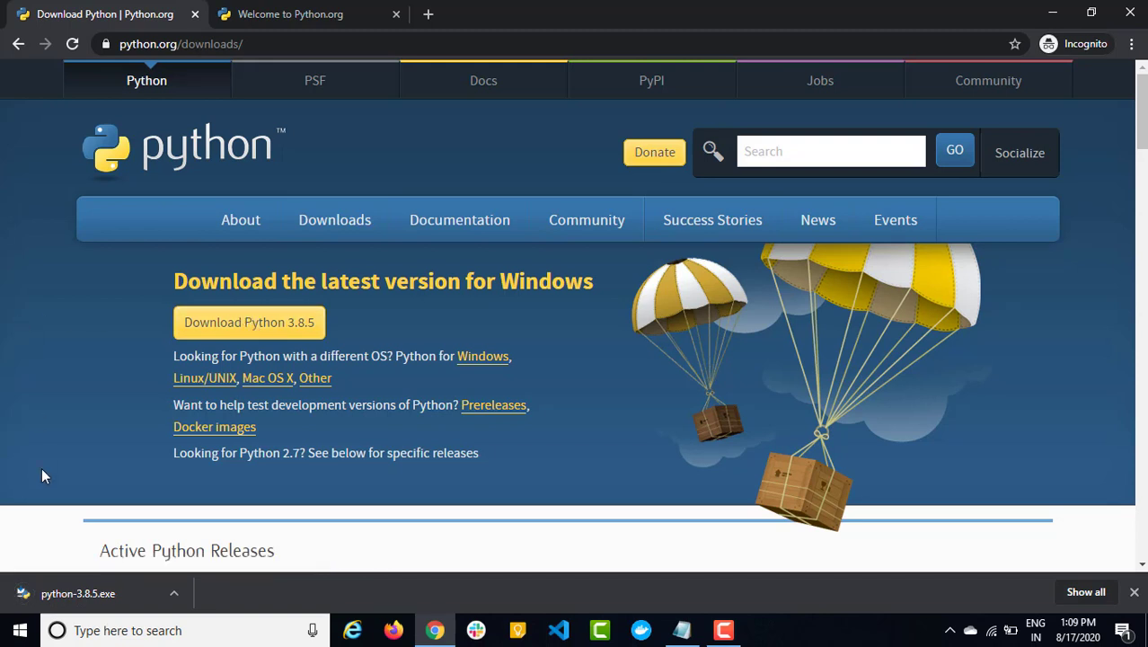
click(89, 589)
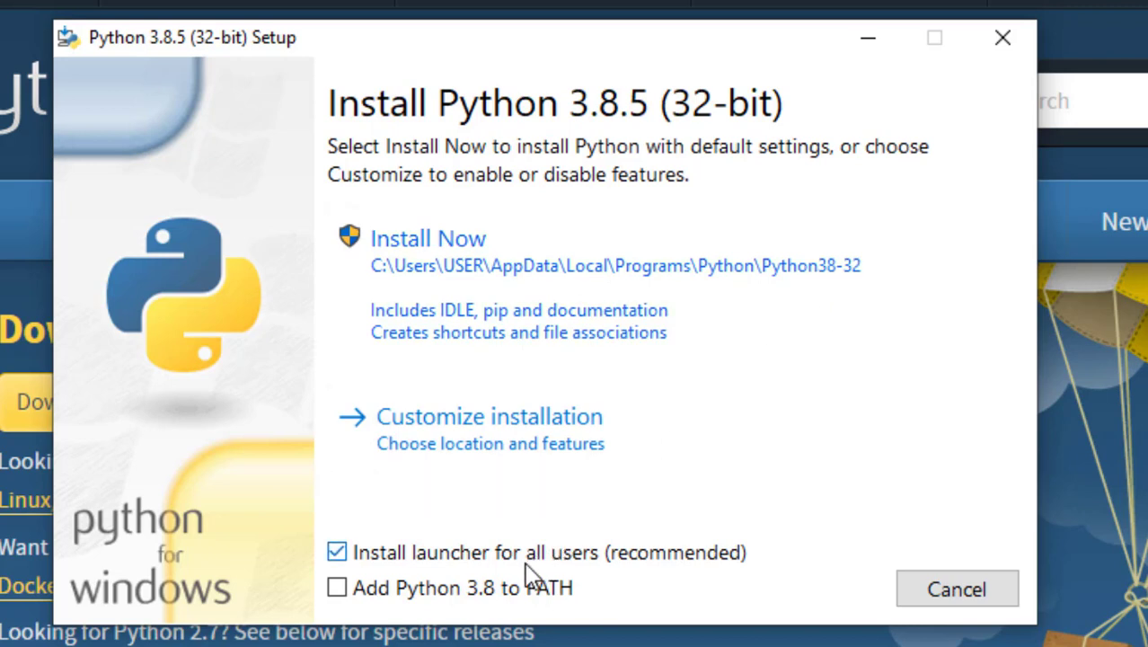
Install Python 3.8.5 with 'Add Python 3.8 to PATH' ticked
click(483, 600)
click(476, 261)
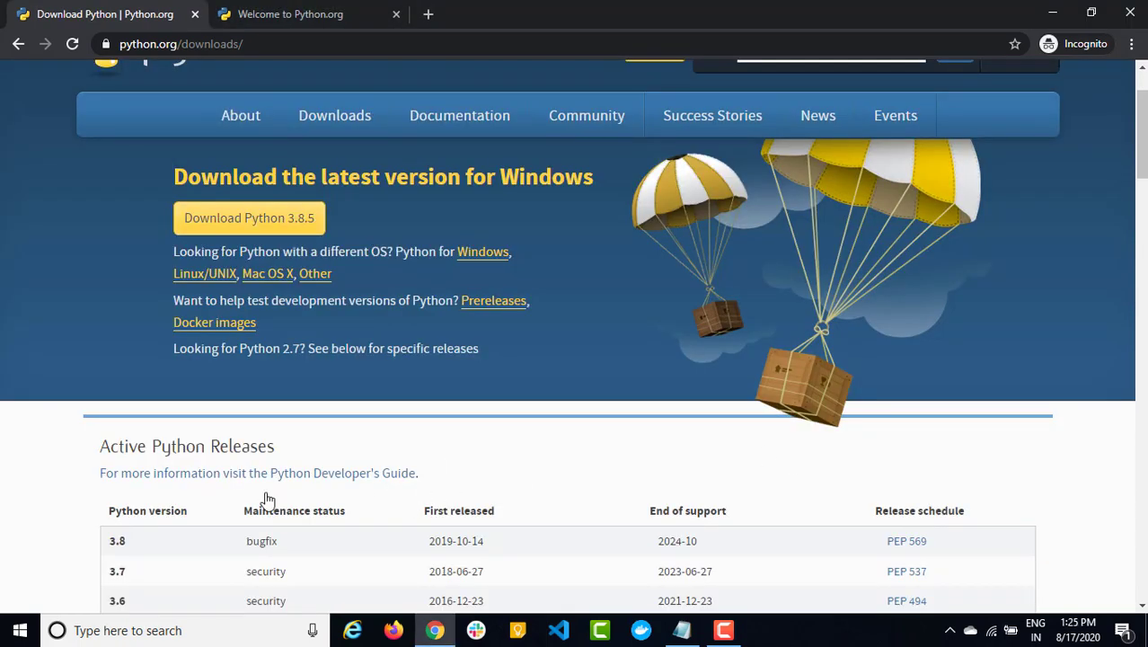
Search Windows for 'python' to see the installed Python 3.8 apps
click(169, 621)
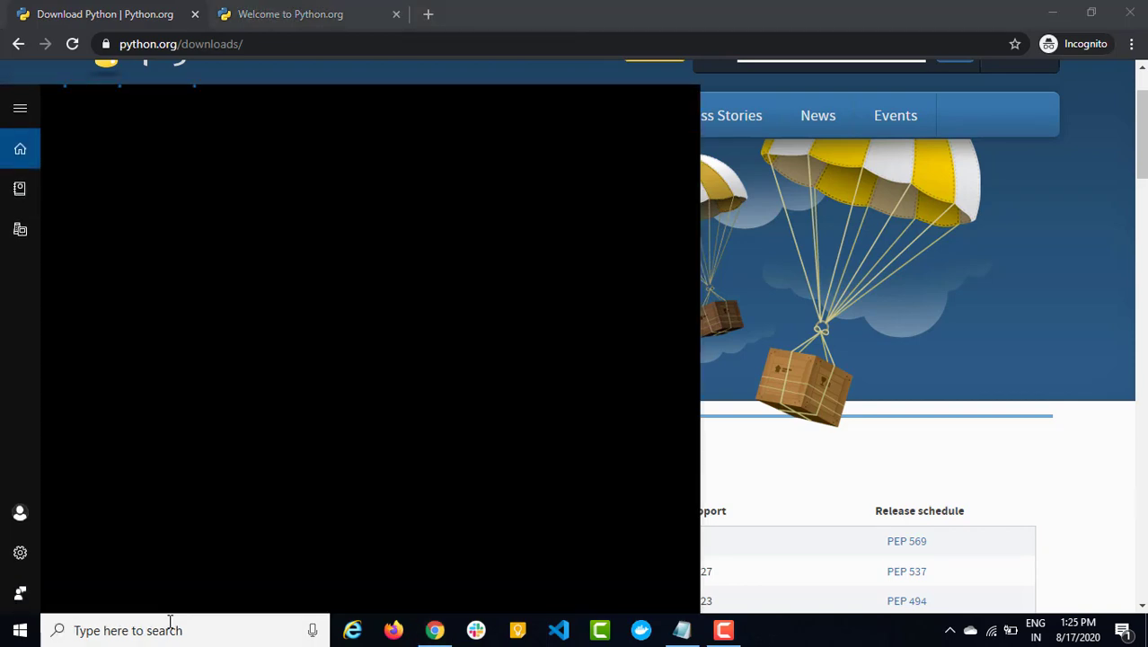
text(pyth)
text(i)
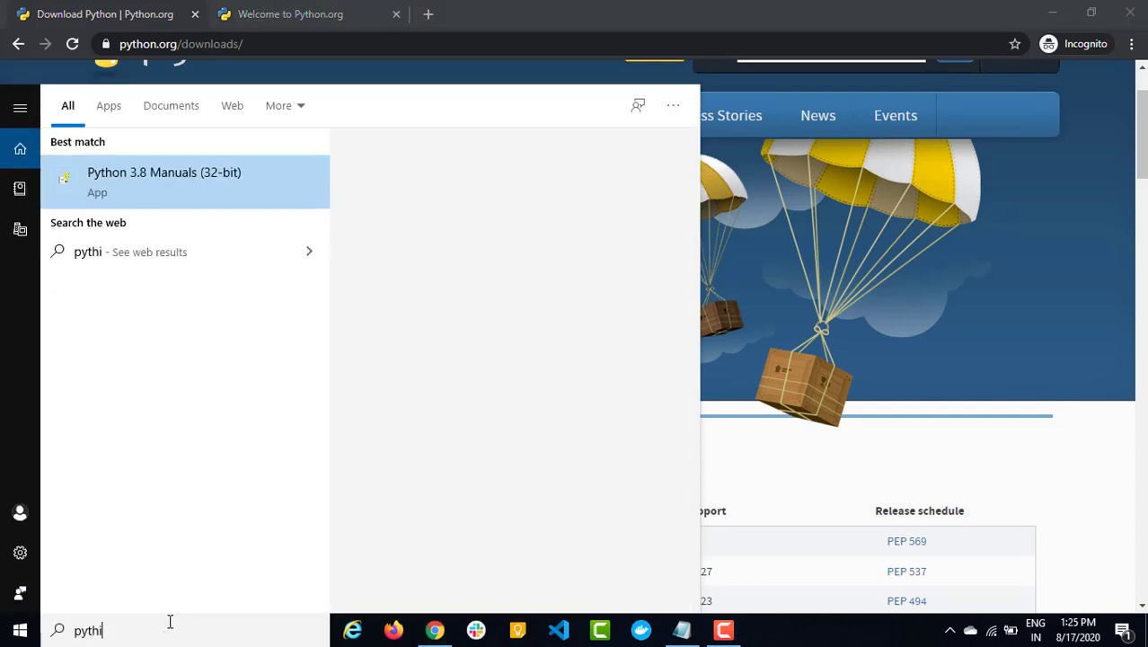
key(BackSpace)
text(on)
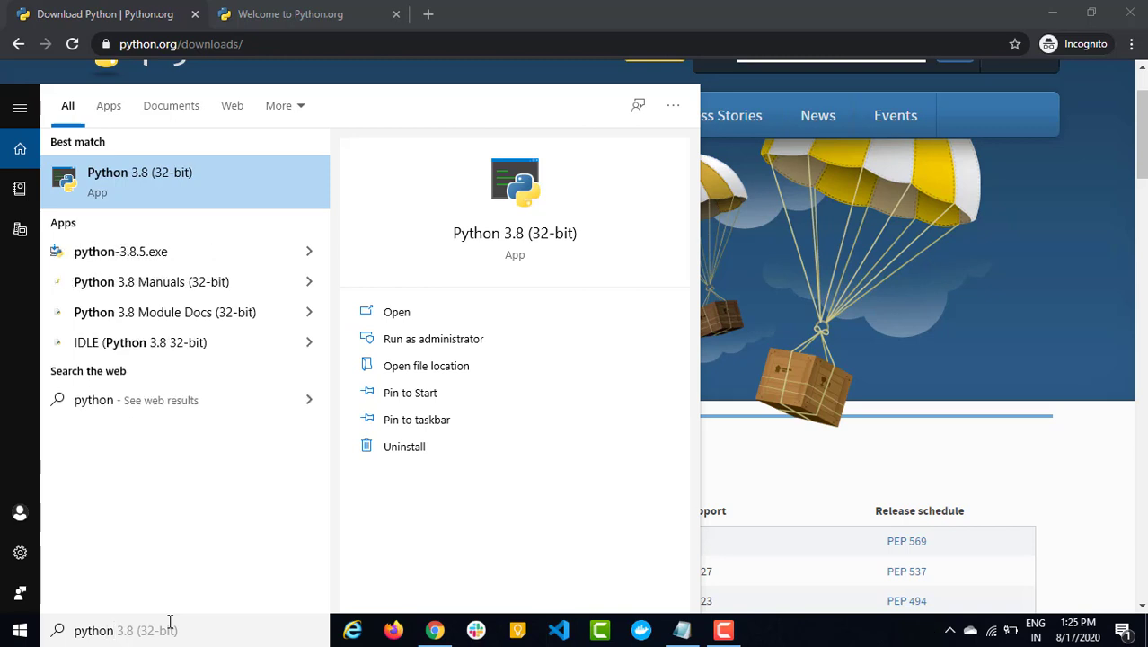
Replace the search text with 'cmd' and open Command Prompt
key(ctrl+a)
key(BackSpace)
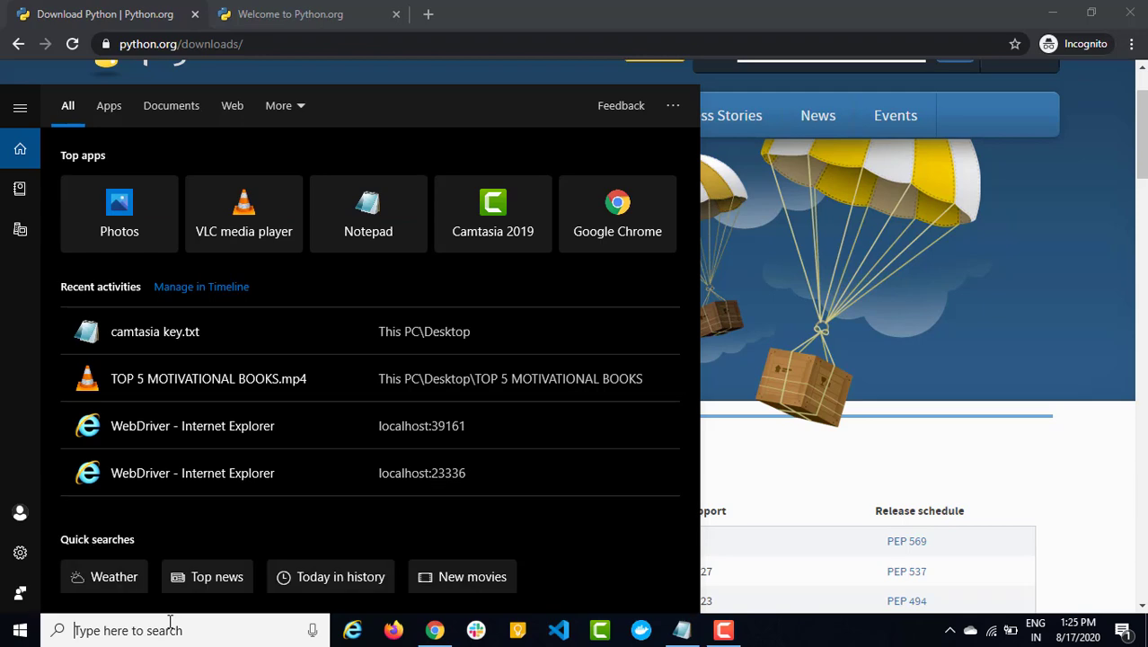
text(cmd)
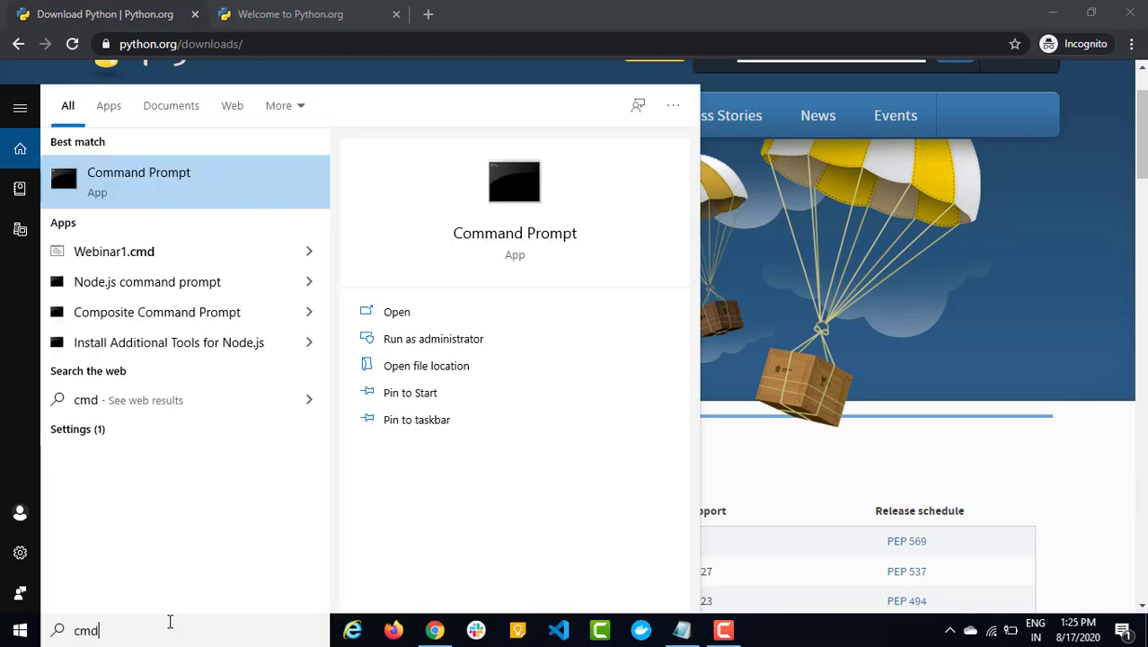
key(Return)
Check the installed version with 'python --version', confirming Python 3.8.5
text(p)
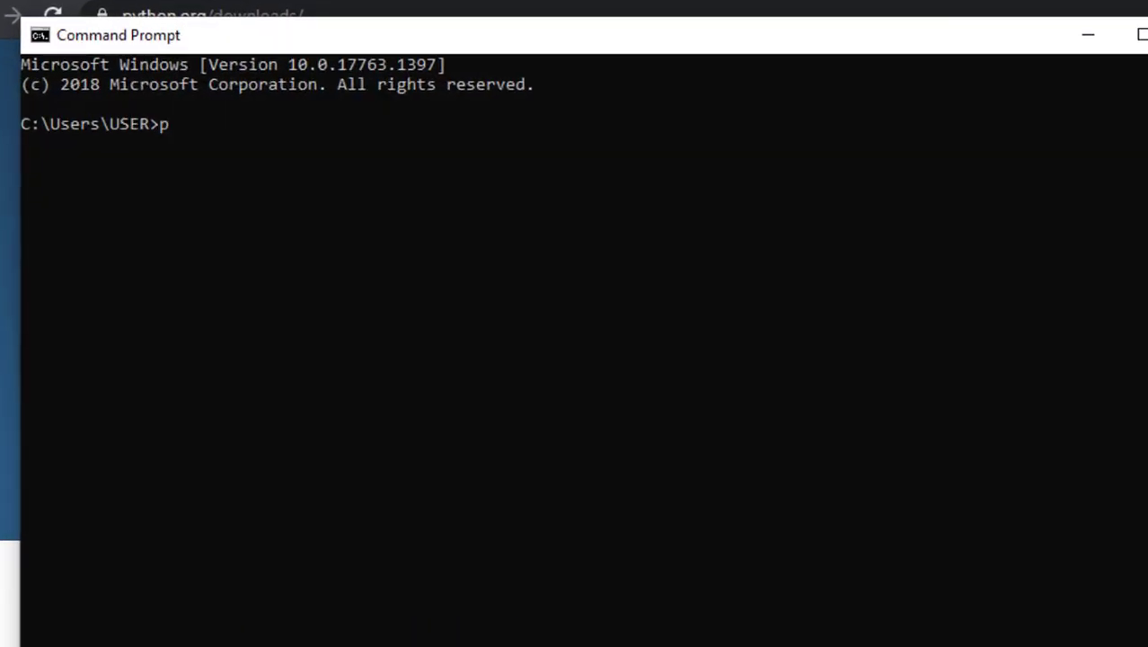
text(ython -versio)
text(n)
key(Return)
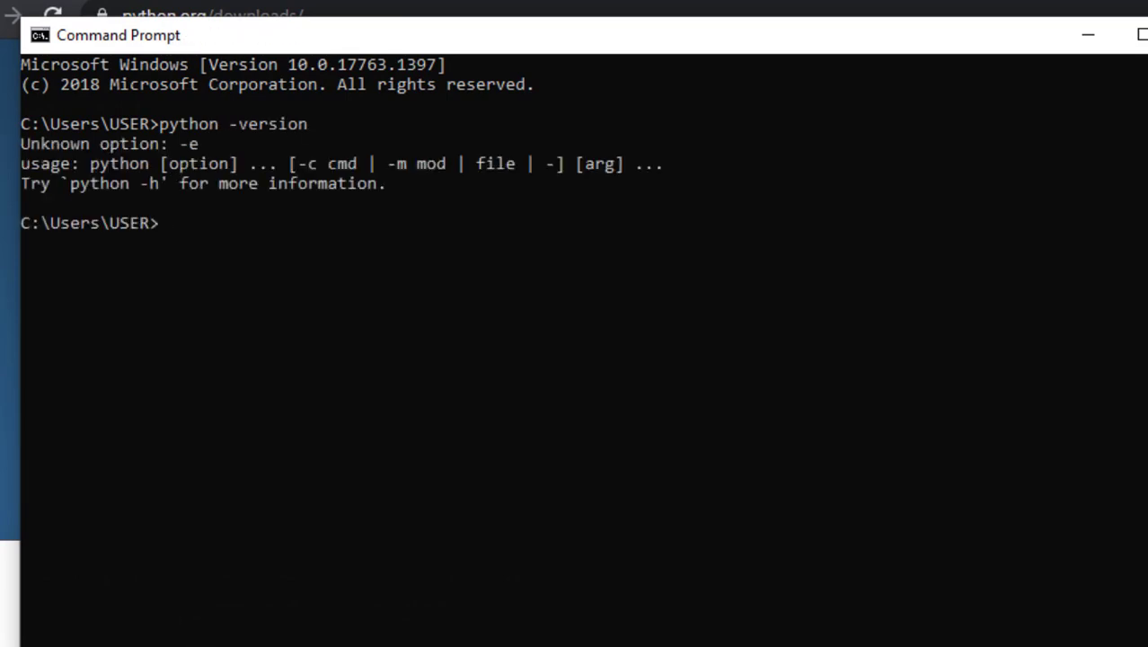
key(Up)
key(Left)
key(Left)
key(Left)
key(Left)
key(Left)
key(Left)
key(Left)
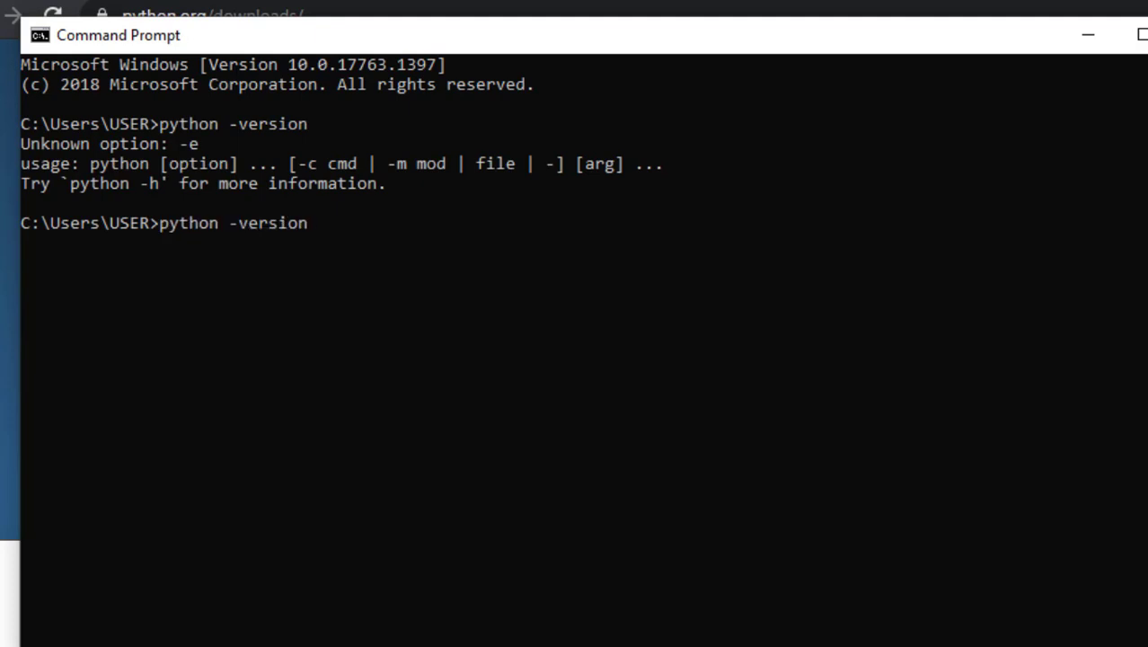
text(-)
key(Return)
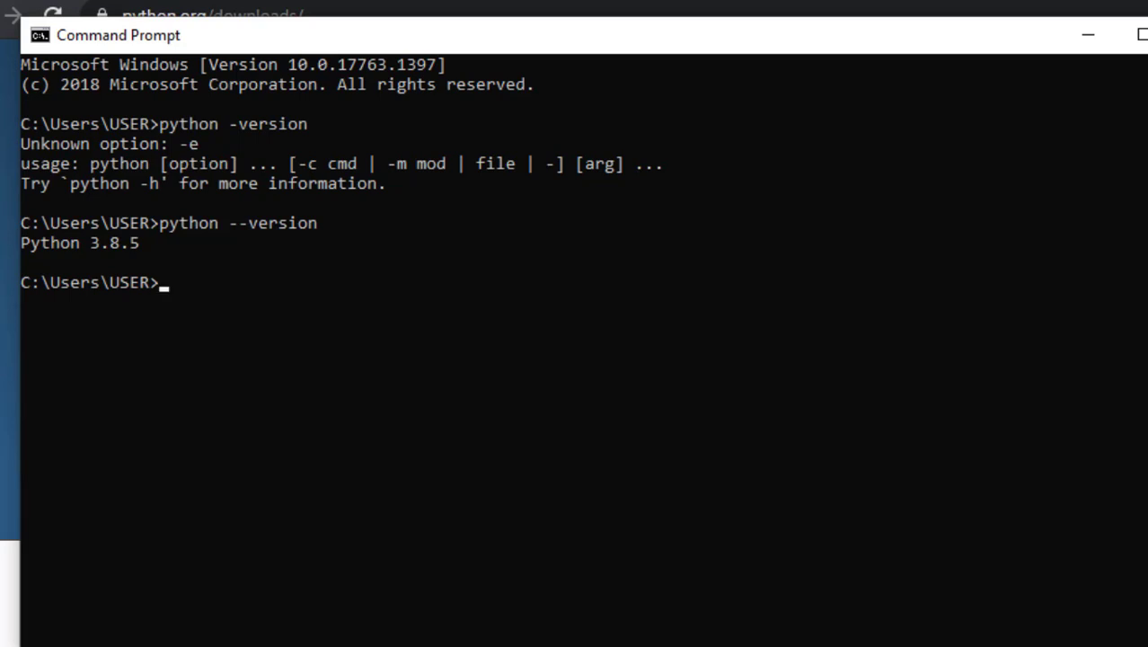
Run pip and maximize the console to review its list of commands
text(pipn)
key(BackSpace)
key(BackSpace)
key(Return)
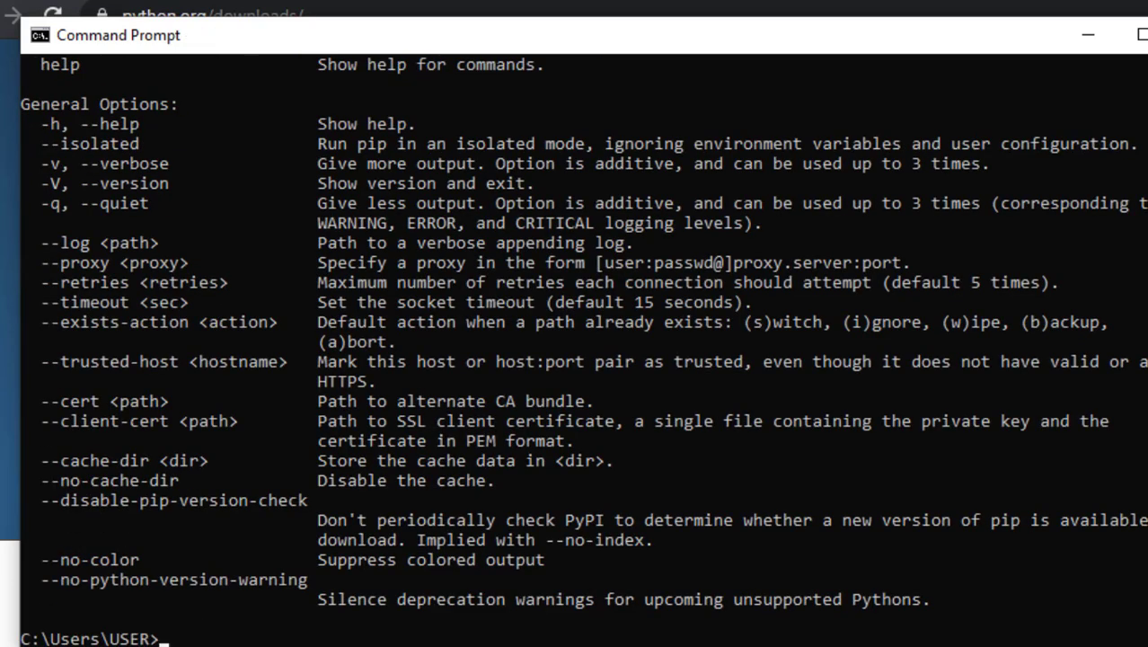
click(1141, 38)
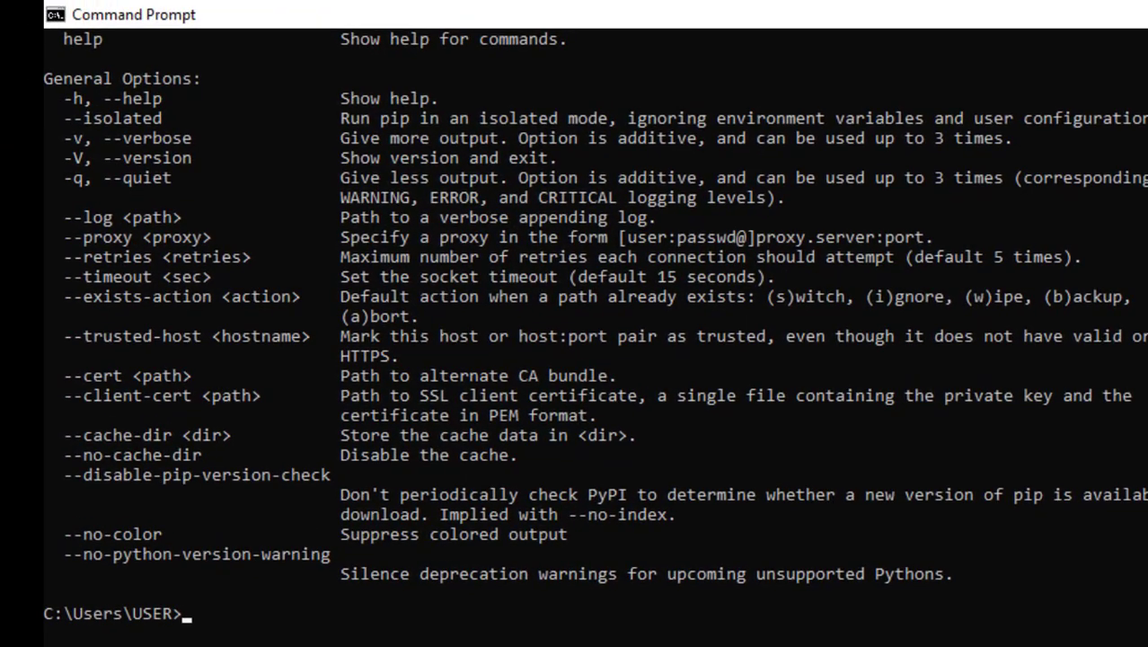
scroll(594, 336, up, 1)
scroll(594, 336, up, 7)
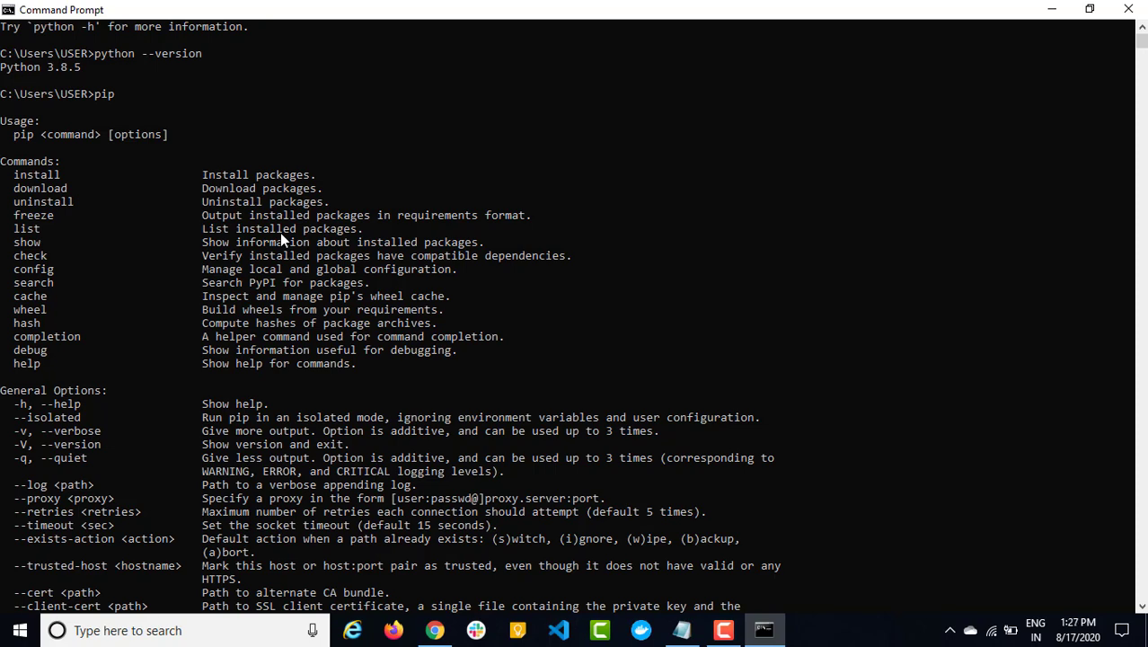
scroll(281, 233, down, 4)
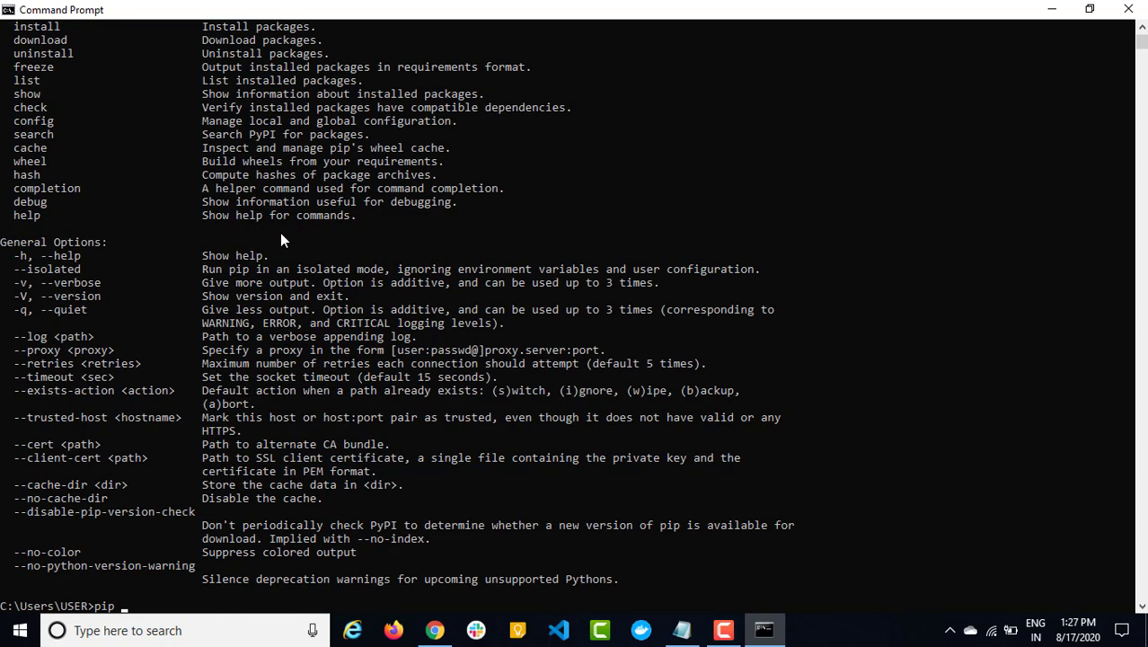
Rerun the version check, then clear the console with cls after 'clear' fails
key(Up)
key(Return)
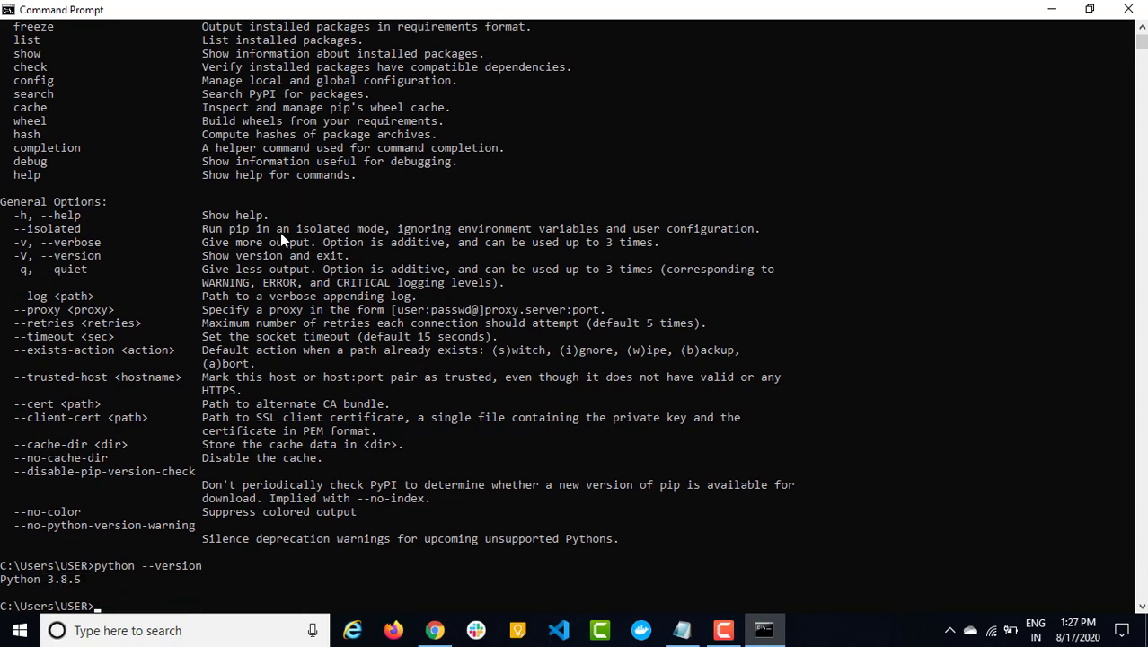
text(clear)
key(Return)
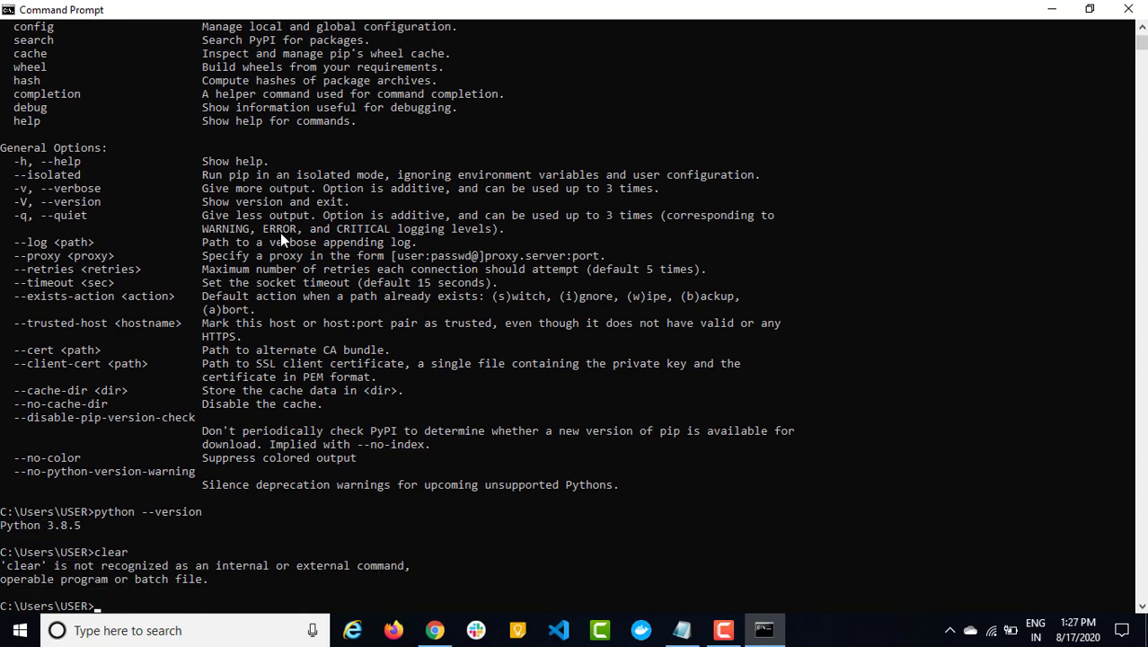
text(cls)
key(Return)
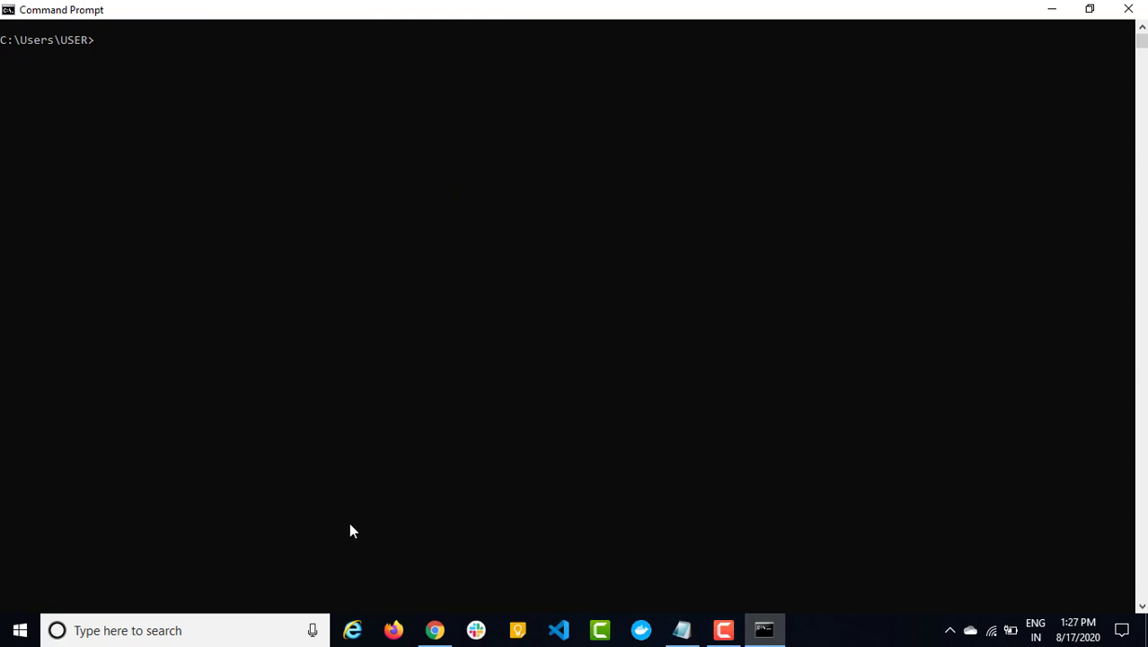
Open File Explorer and browse to C:\Users\USER\AppData
key(super+e)
double_click(320, 306)
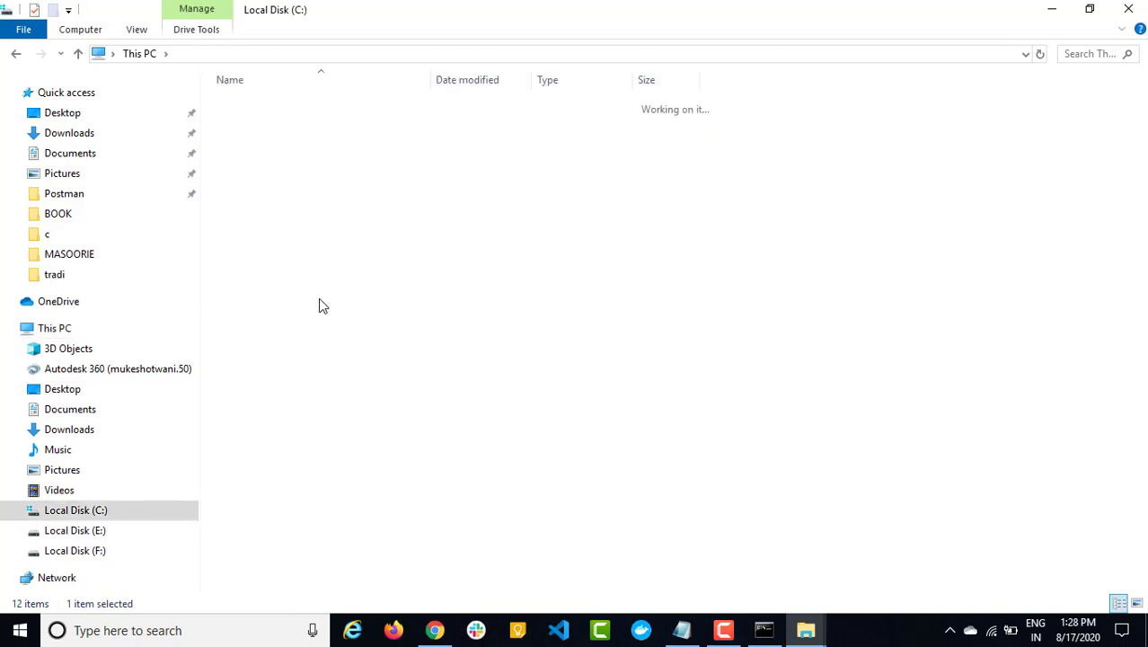
double_click(246, 263)
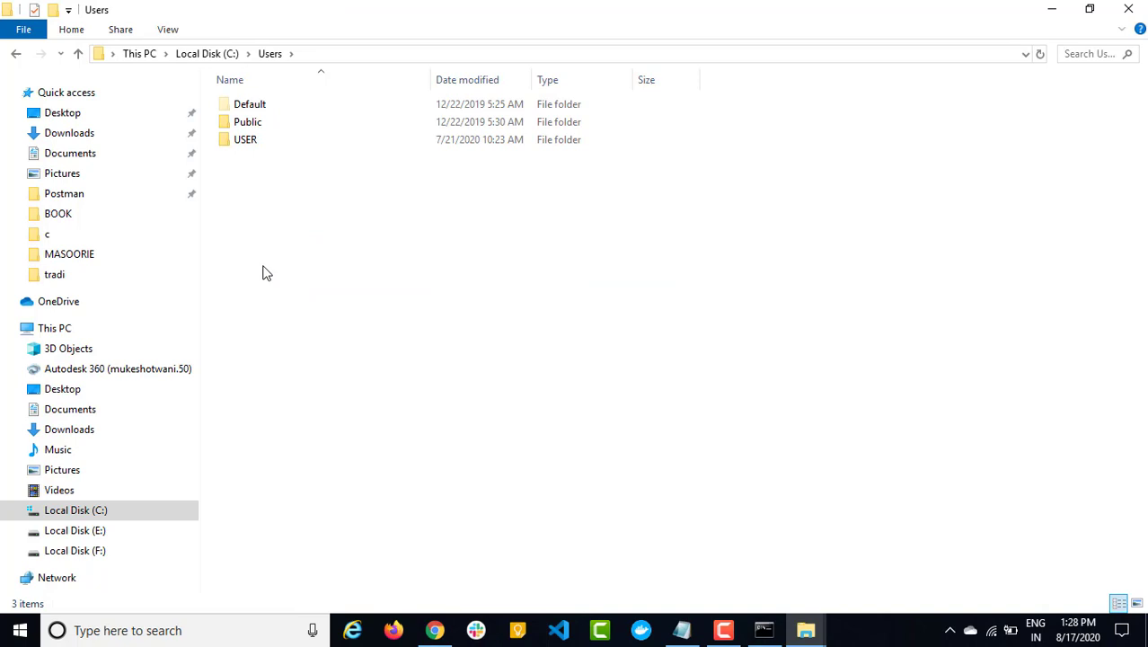
key(u)
key(Return)
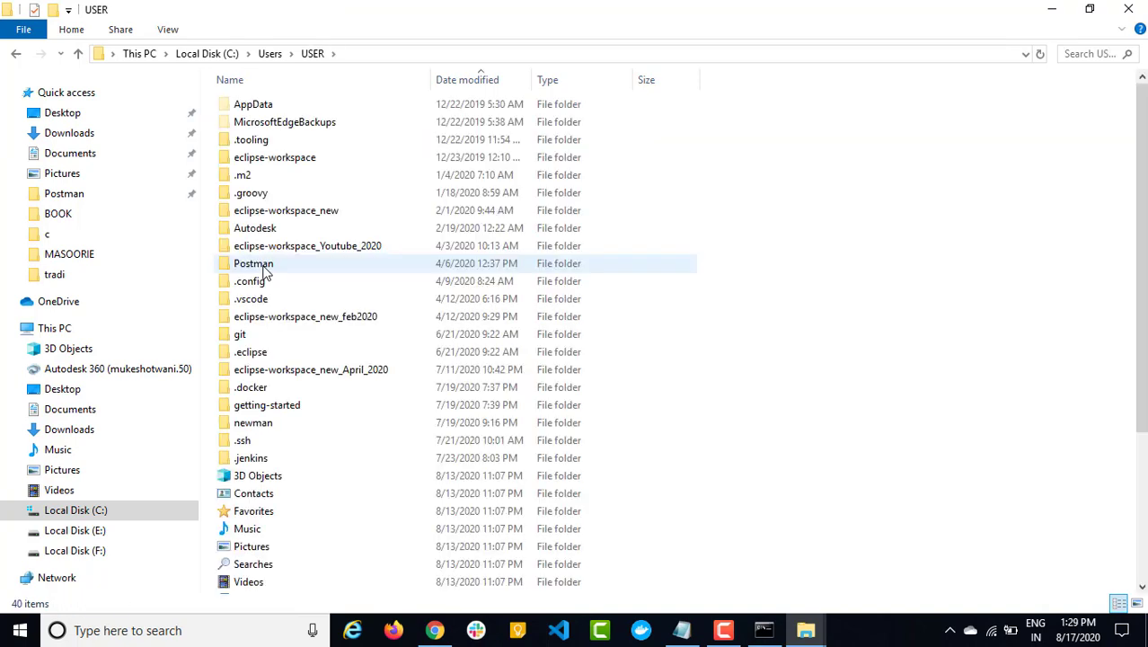
click(282, 338)
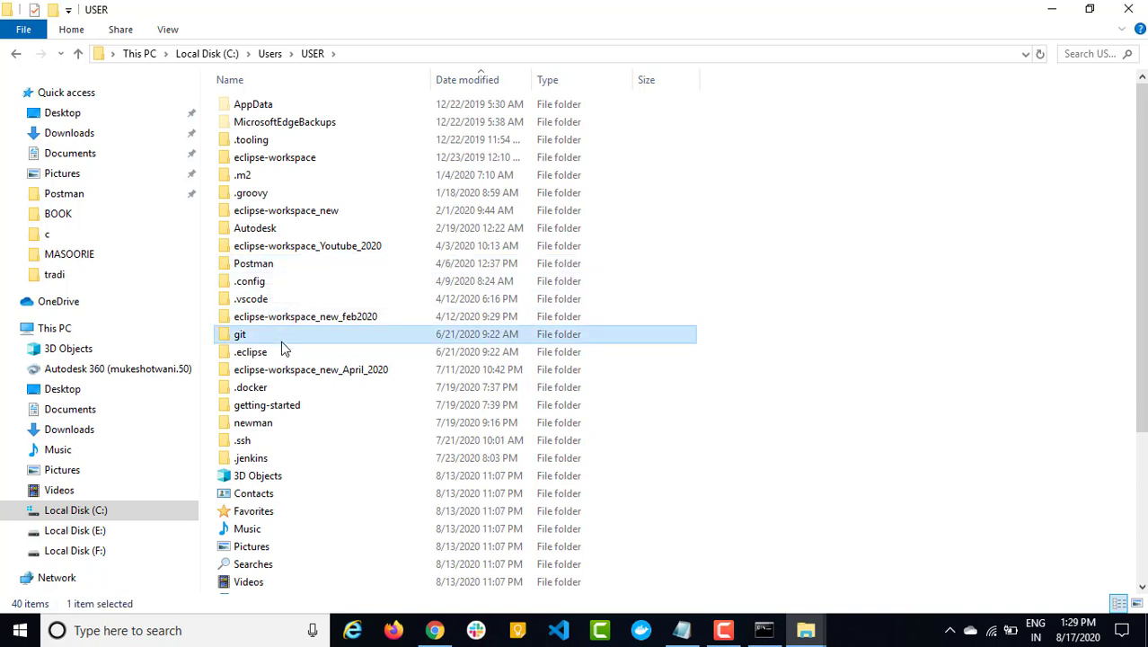
key(v)
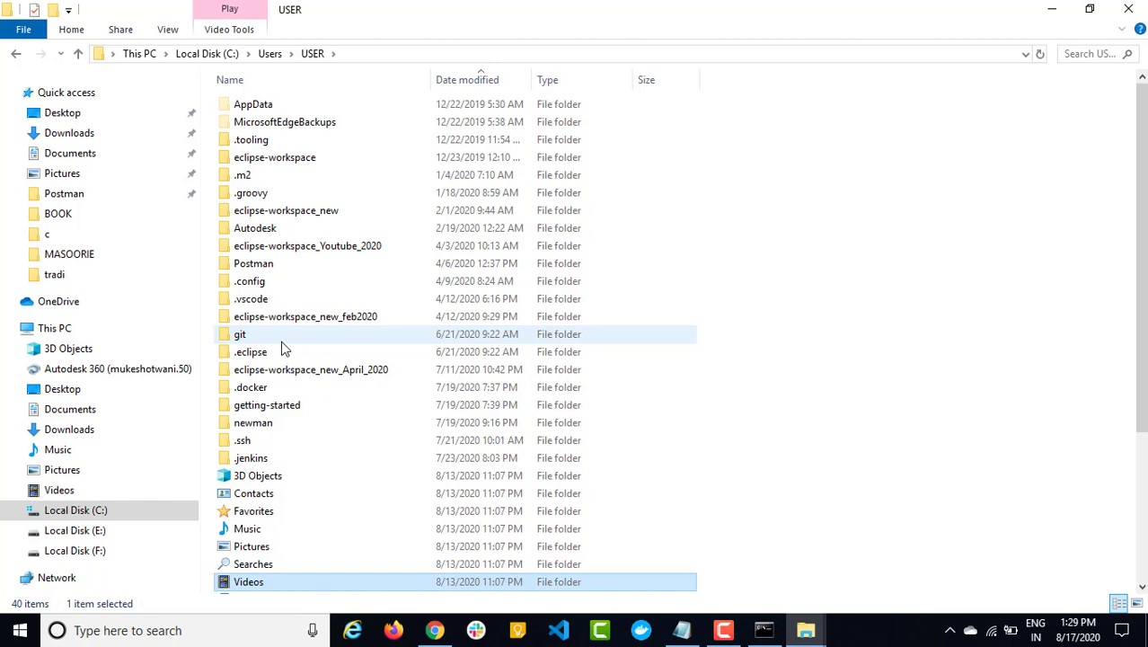
key(a)
key(Return)
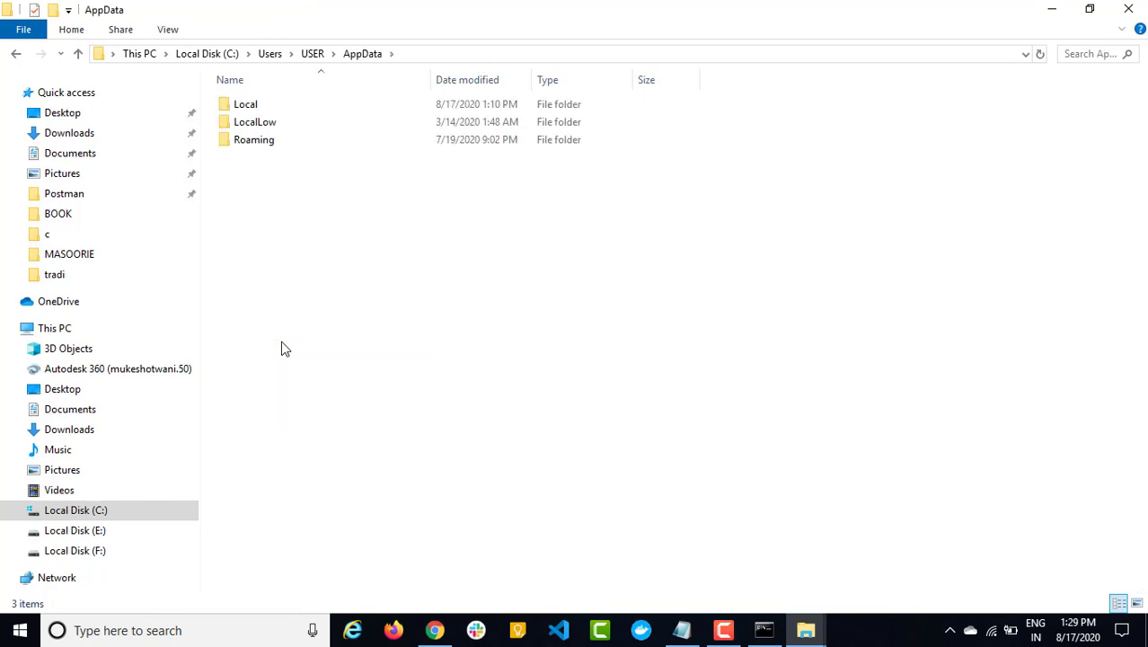
Continue into Local\Programs\Python\Python38-32, the Python install folder
key(l)
key(l)
key(l)
key(Return)
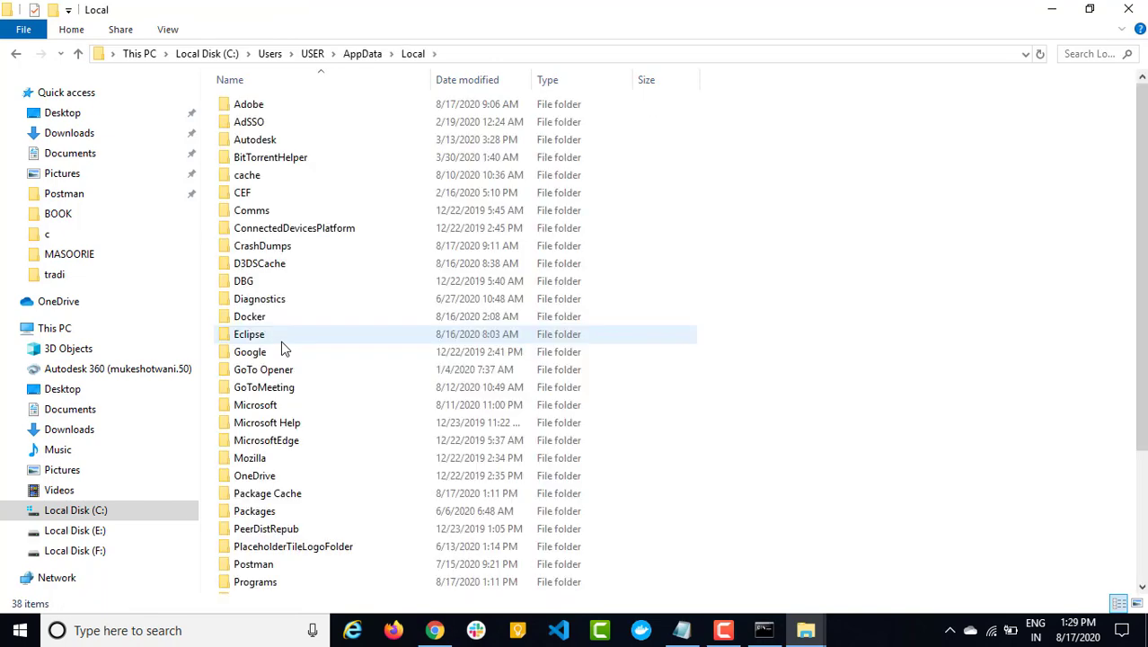
key(p)
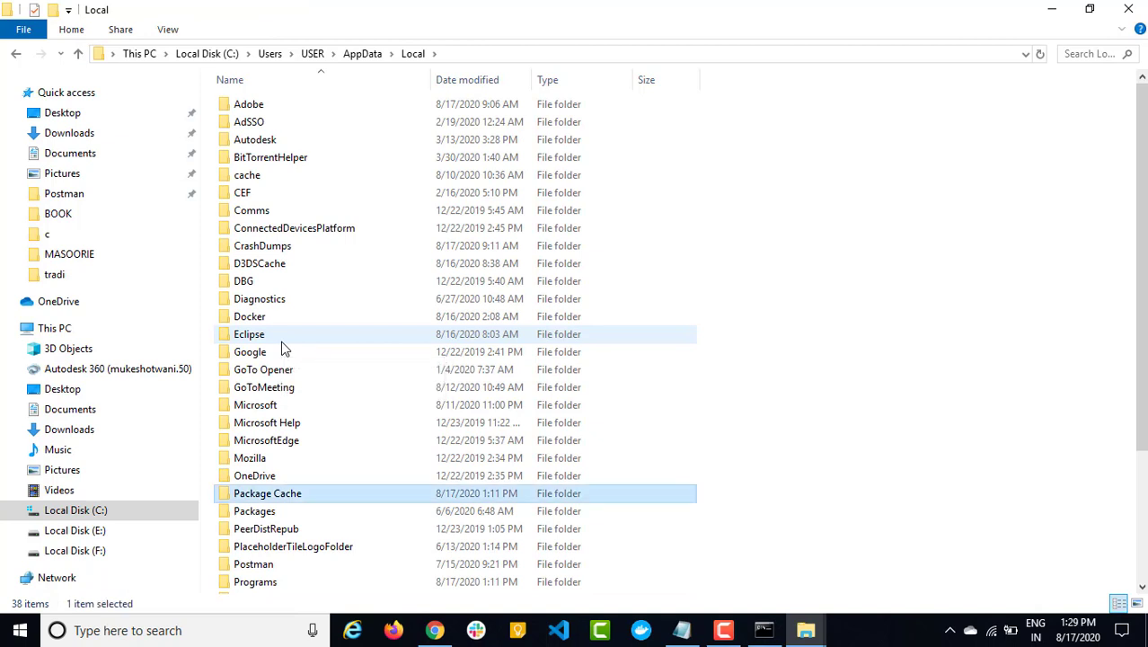
key(p)
key(p)
key(p)
key(p)
key(p)
key(Return)
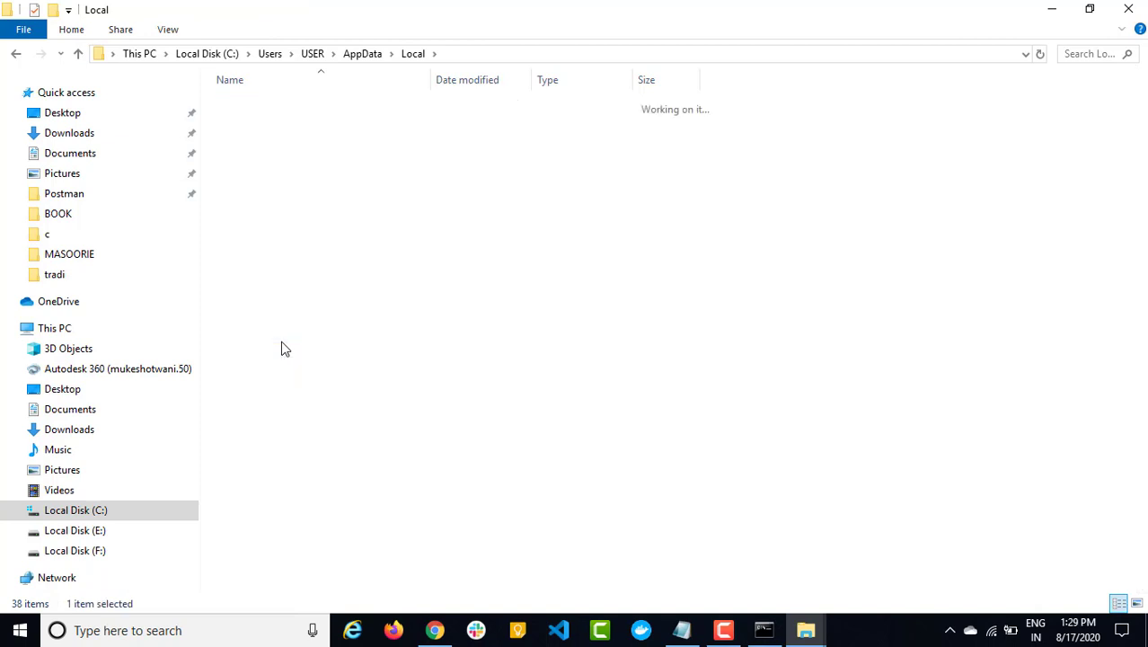
key(p)
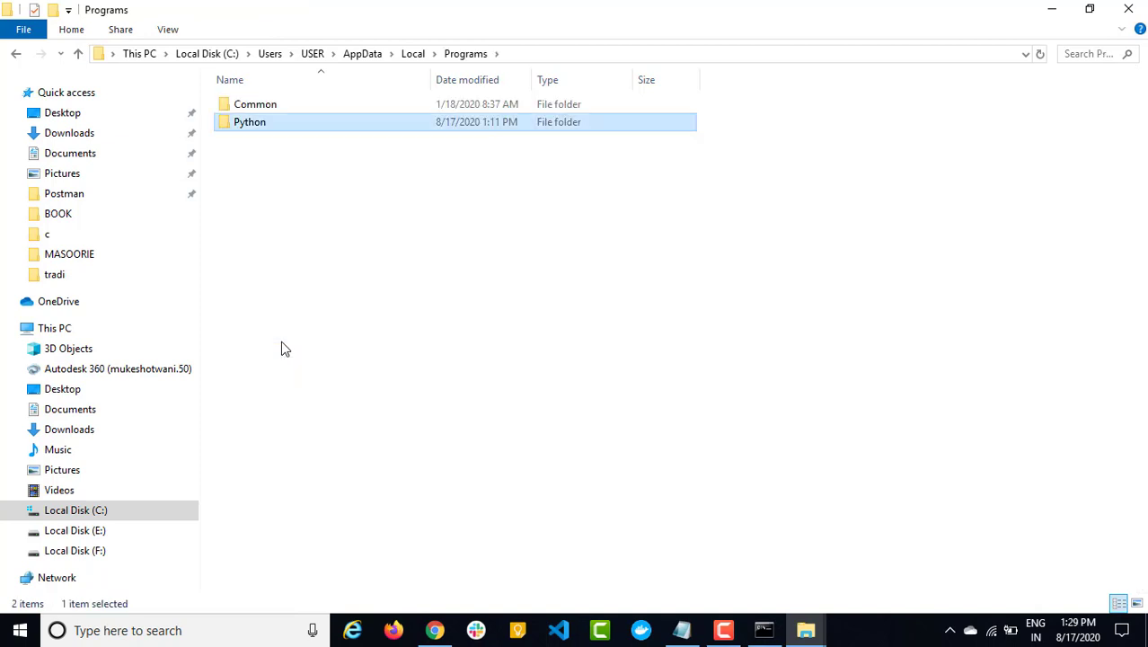
key(Return)
key(p)
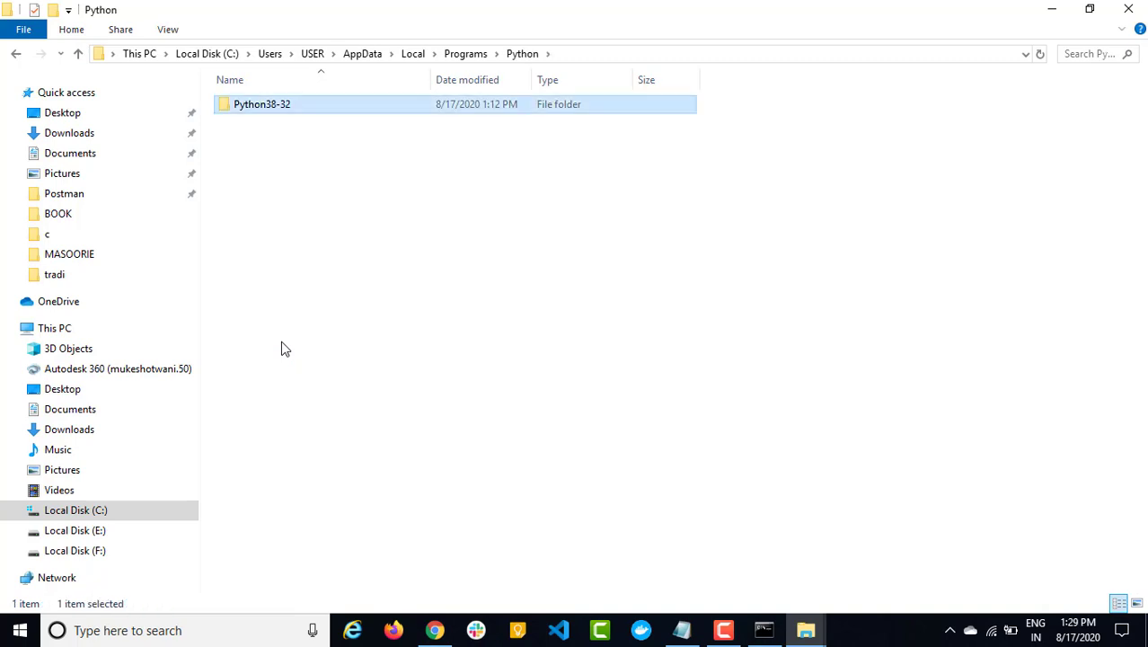
key(Return)
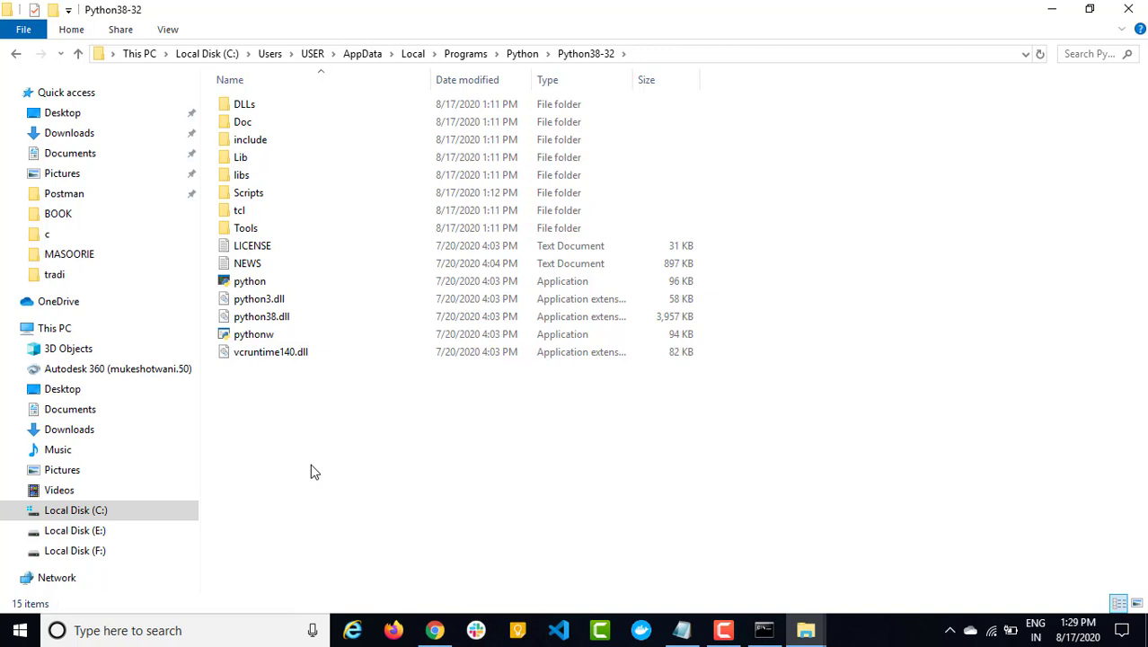
Check the Scripts subfolder, return to Python38-32 and select its full folder path
double_click(282, 194)
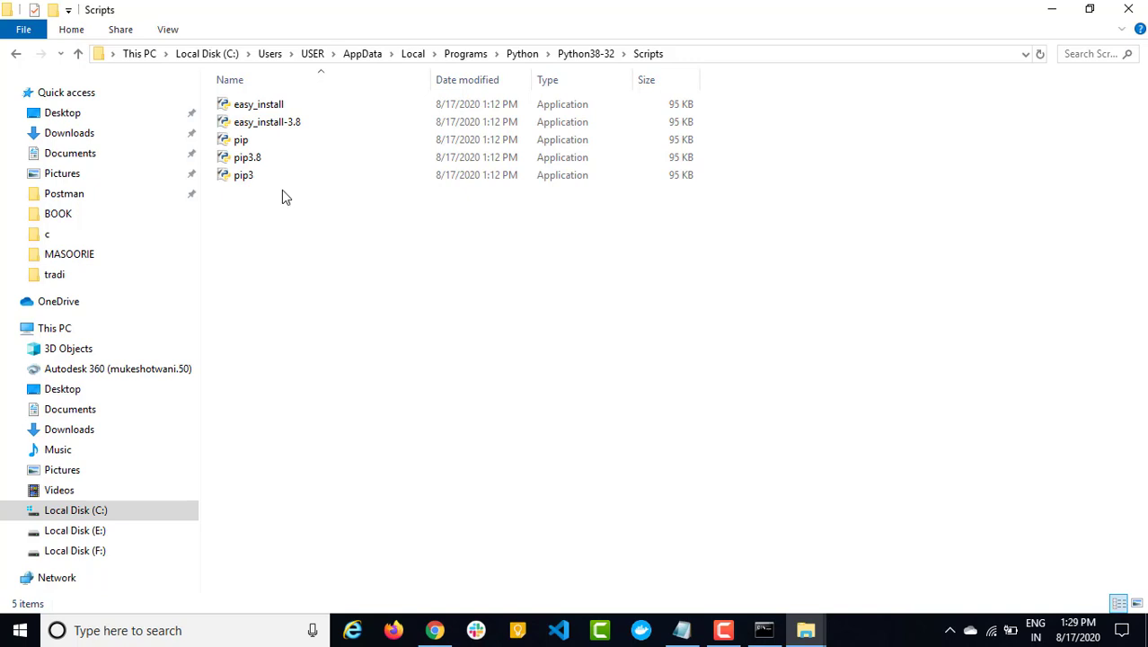
click(594, 55)
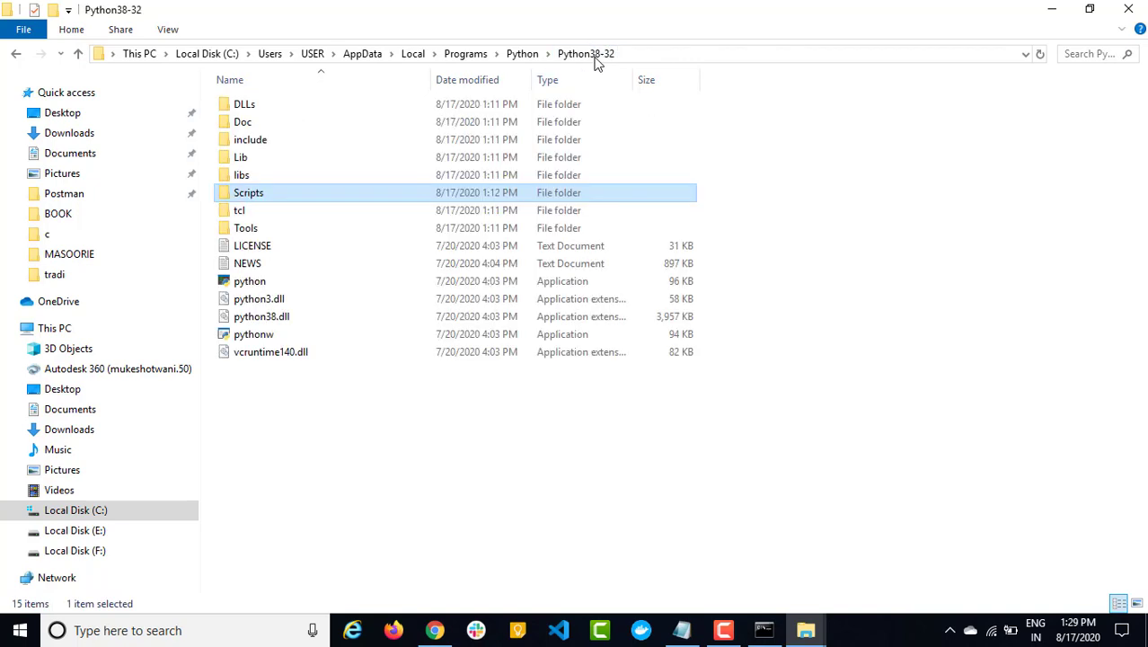
click(368, 406)
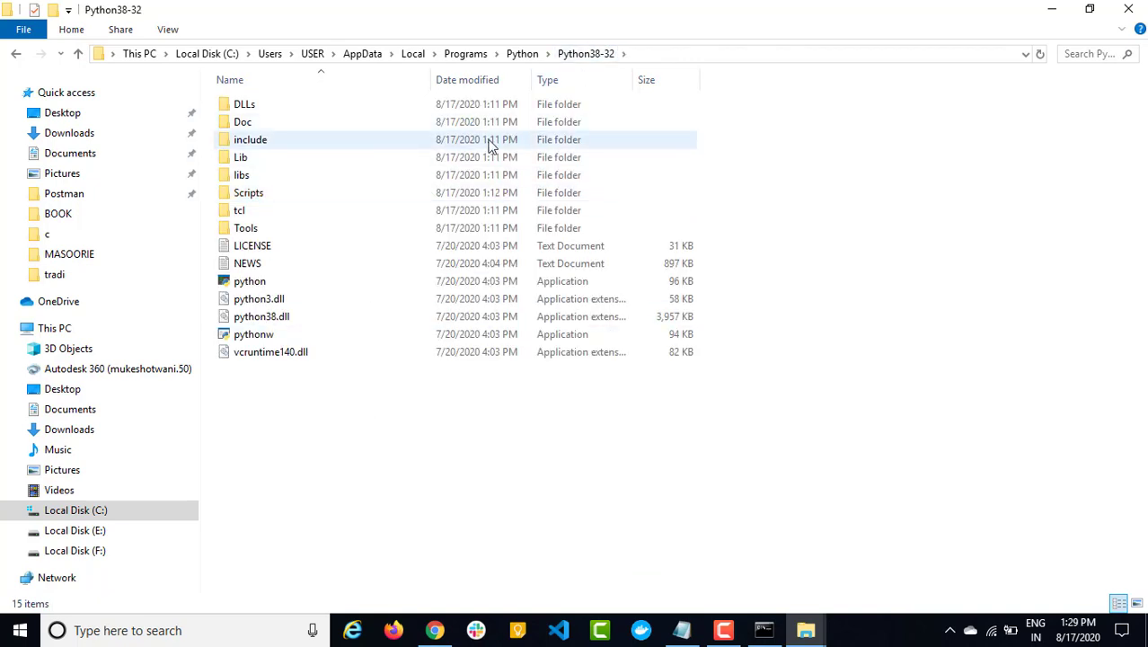
click(650, 56)
key(ctrl+c)
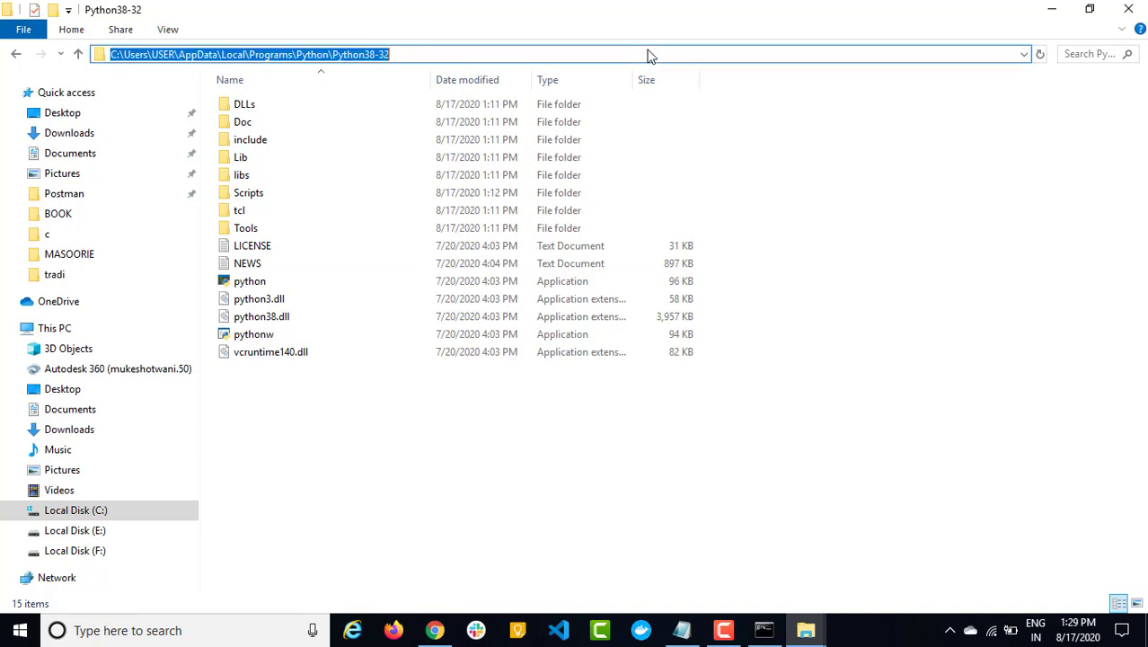
right_click(59, 334)
From This PC Properties, open Advanced system settings > Environment Variables and select Path
click(108, 555)
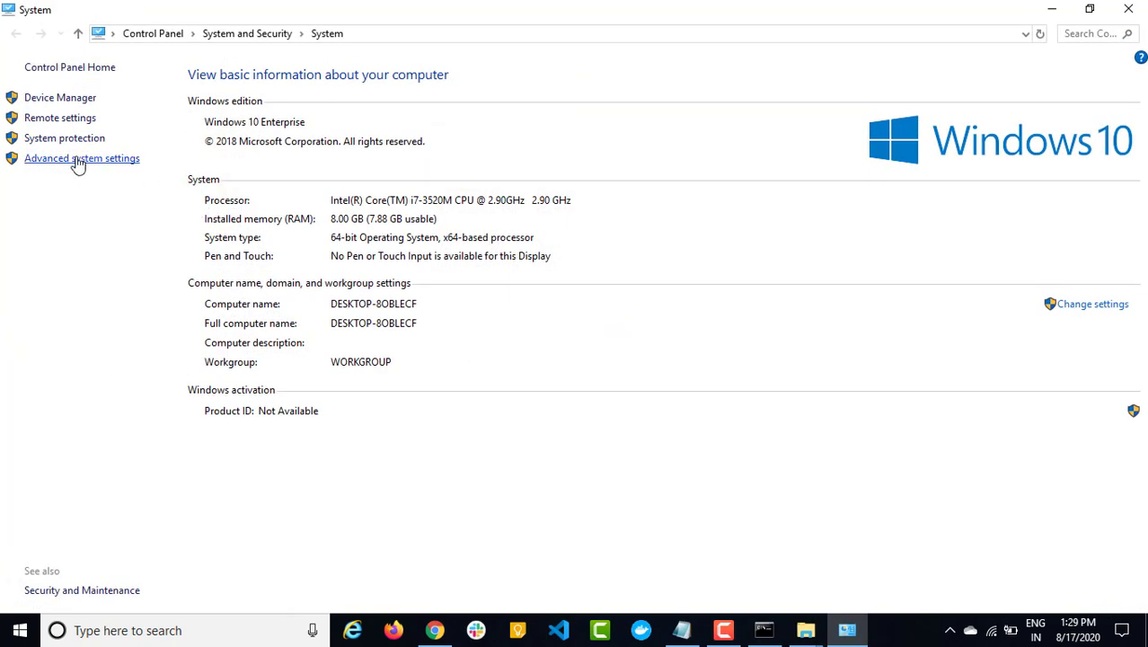
click(79, 160)
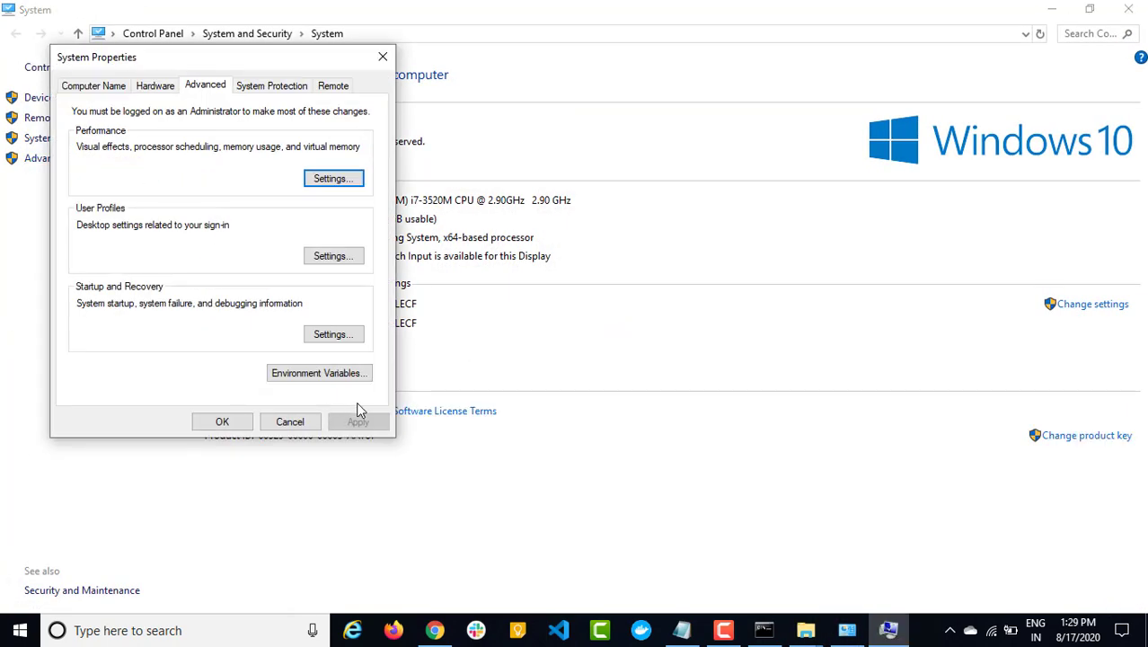
click(324, 373)
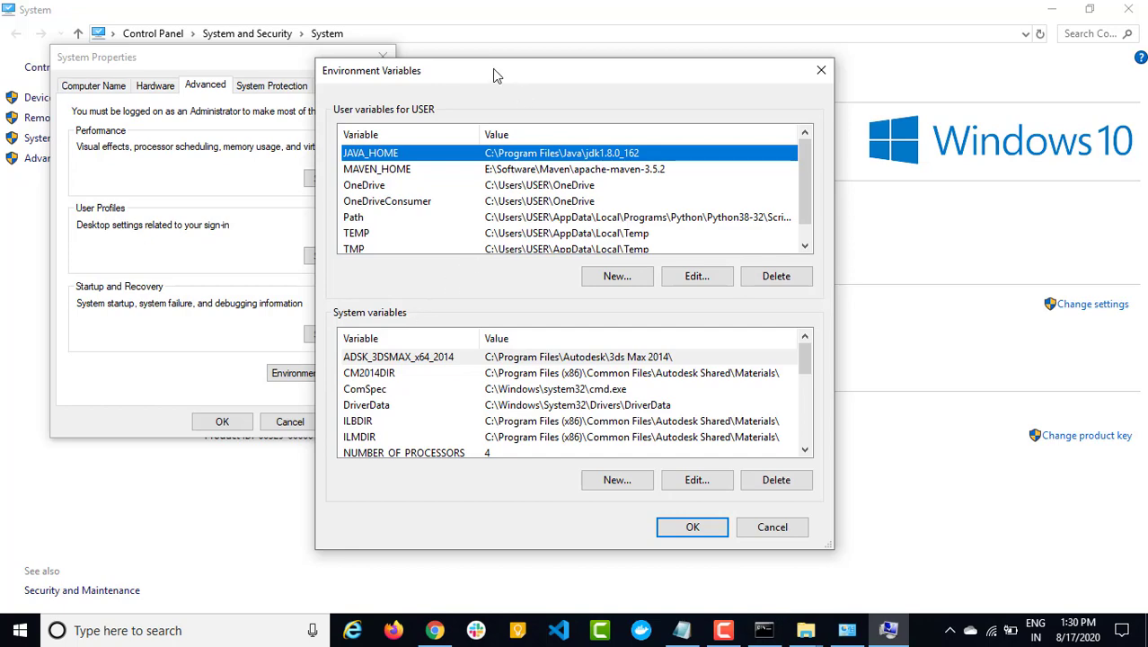
drag(494, 72, 446, 44)
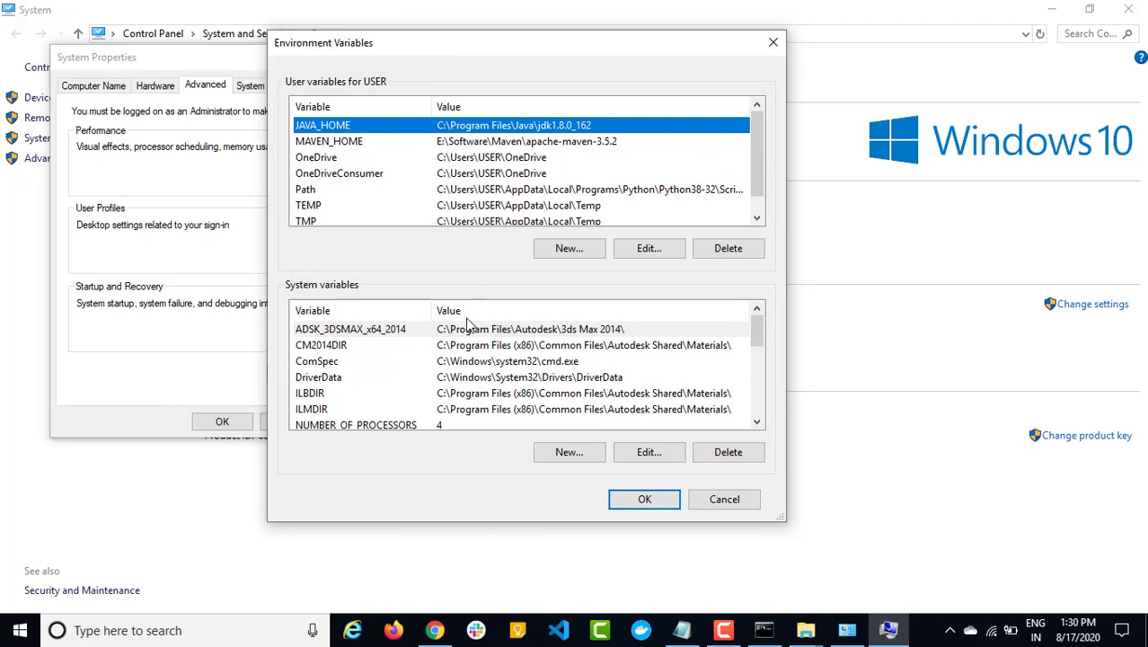
click(401, 397)
key(p)
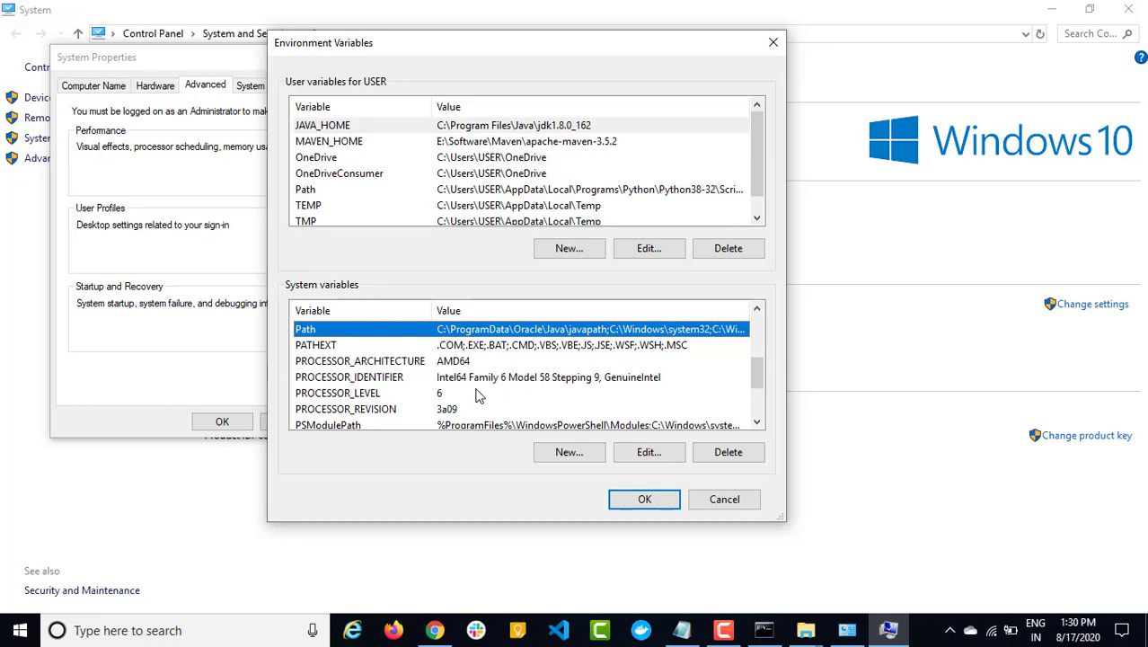
Edit the Path variable and add the Python38-32 folder path as a new entry
click(658, 454)
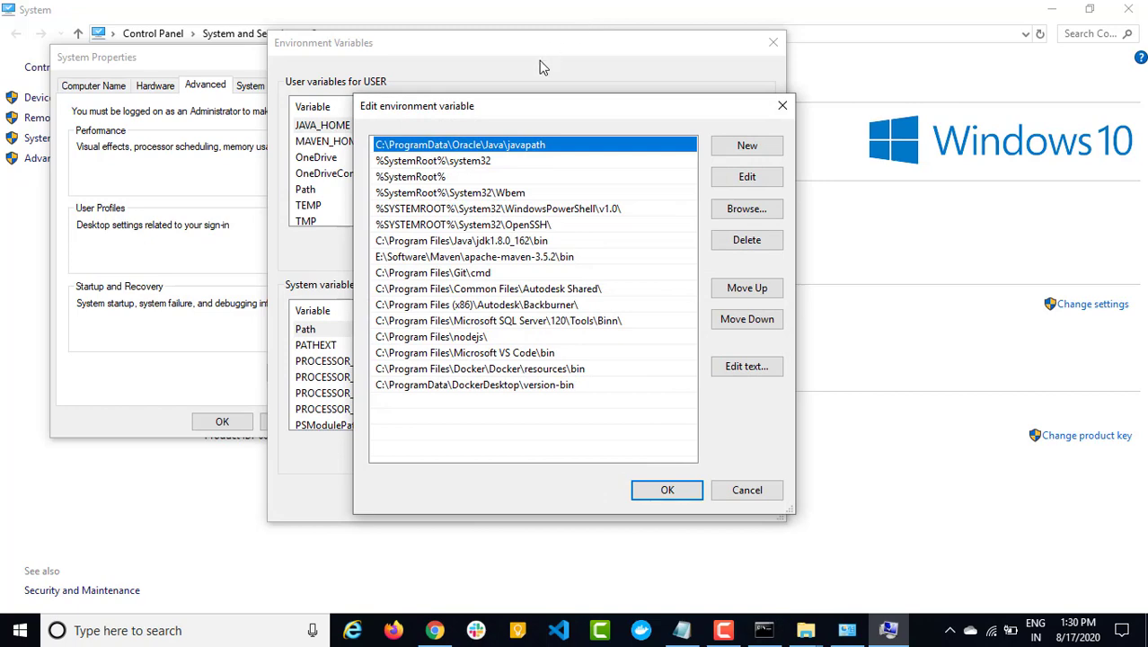
drag(517, 100, 447, 61)
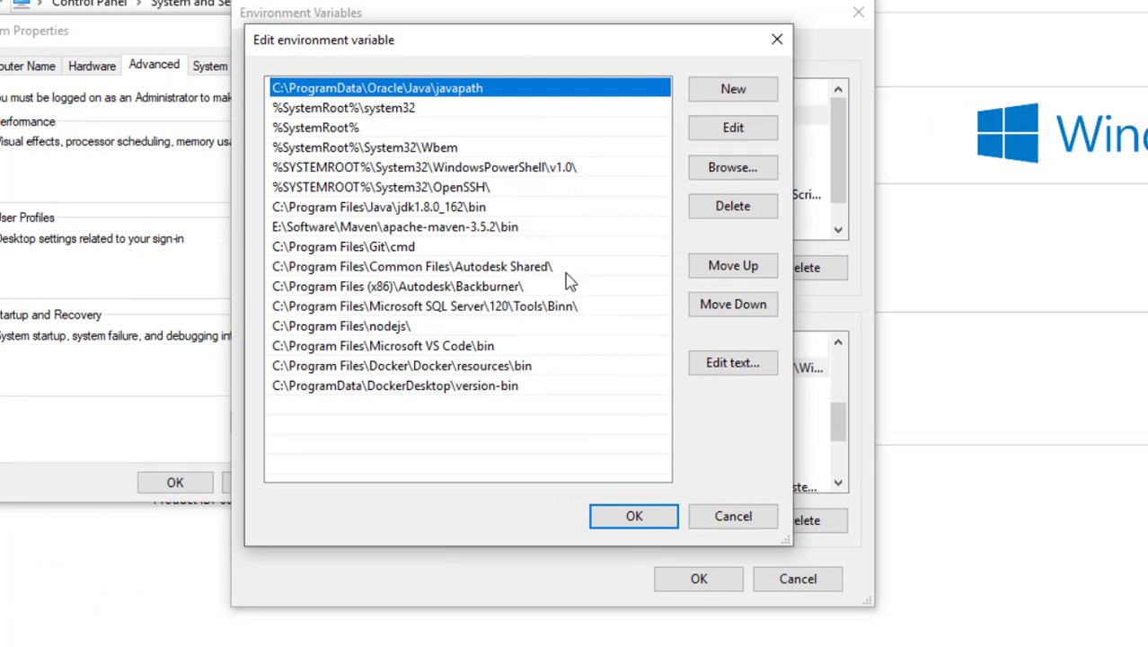
click(750, 93)
key(ctrl+v)
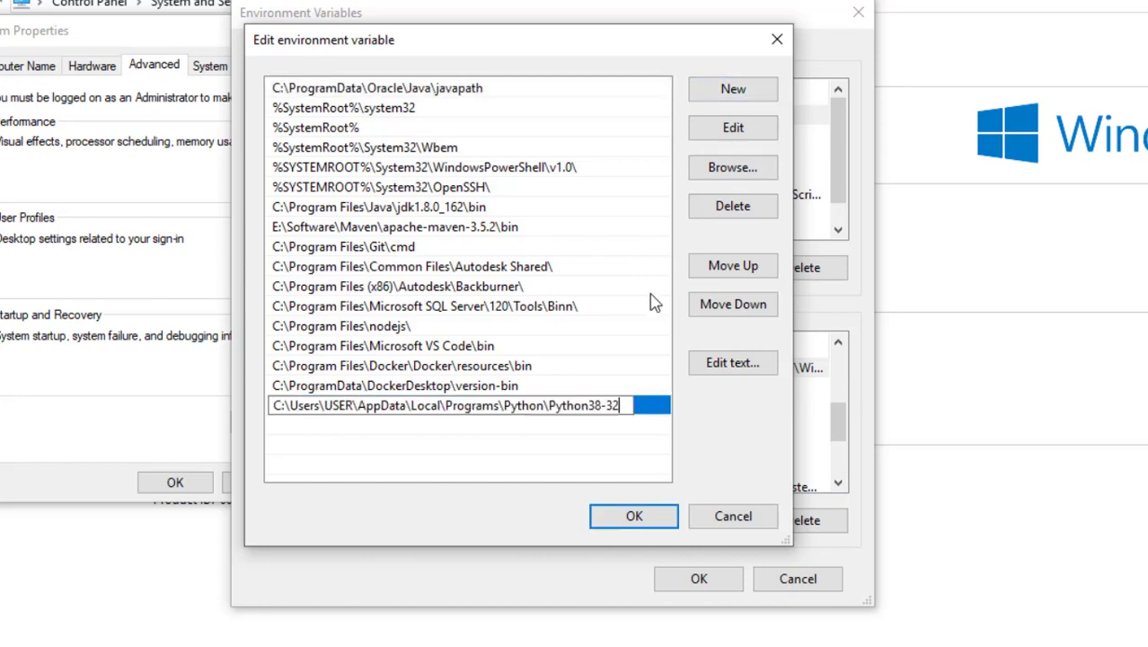
key(Return)
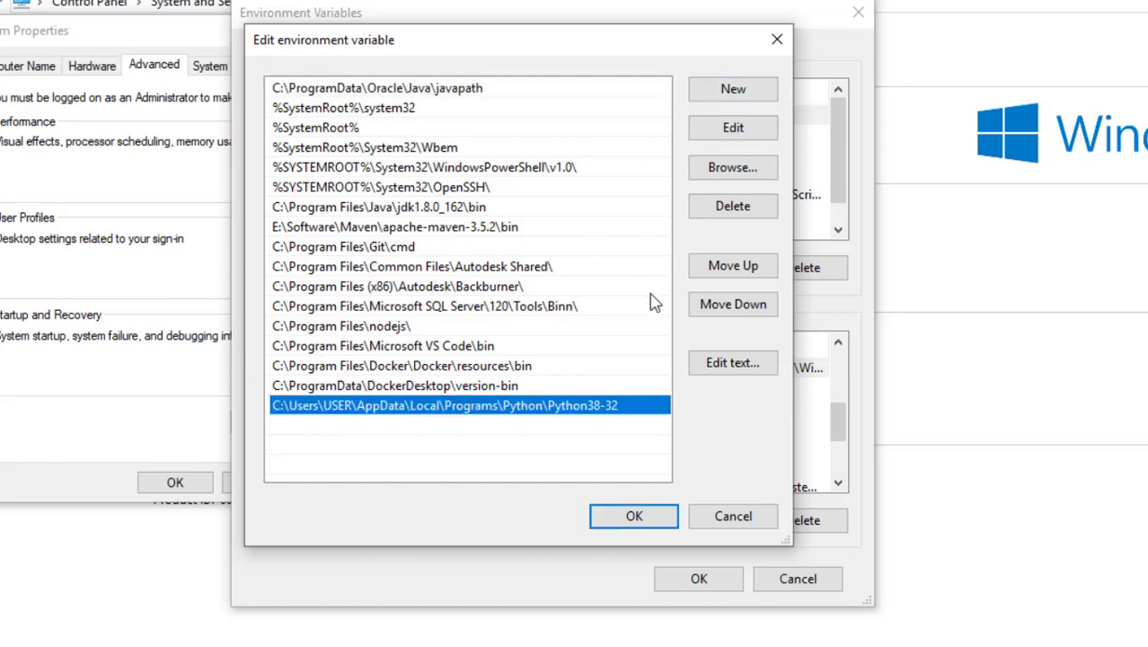
Copy the Python38-32\Scripts path from File Explorer and add it as another Path entry
click(755, 102)
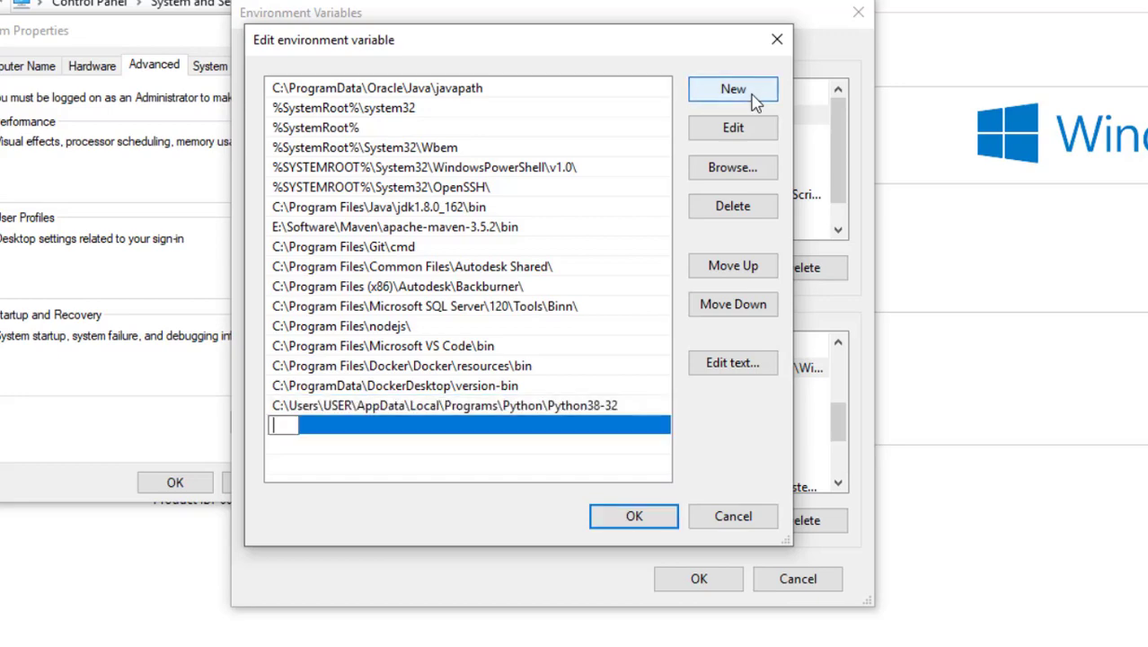
key(alt+Tab)
key(alt+Tab)
key(Tab)
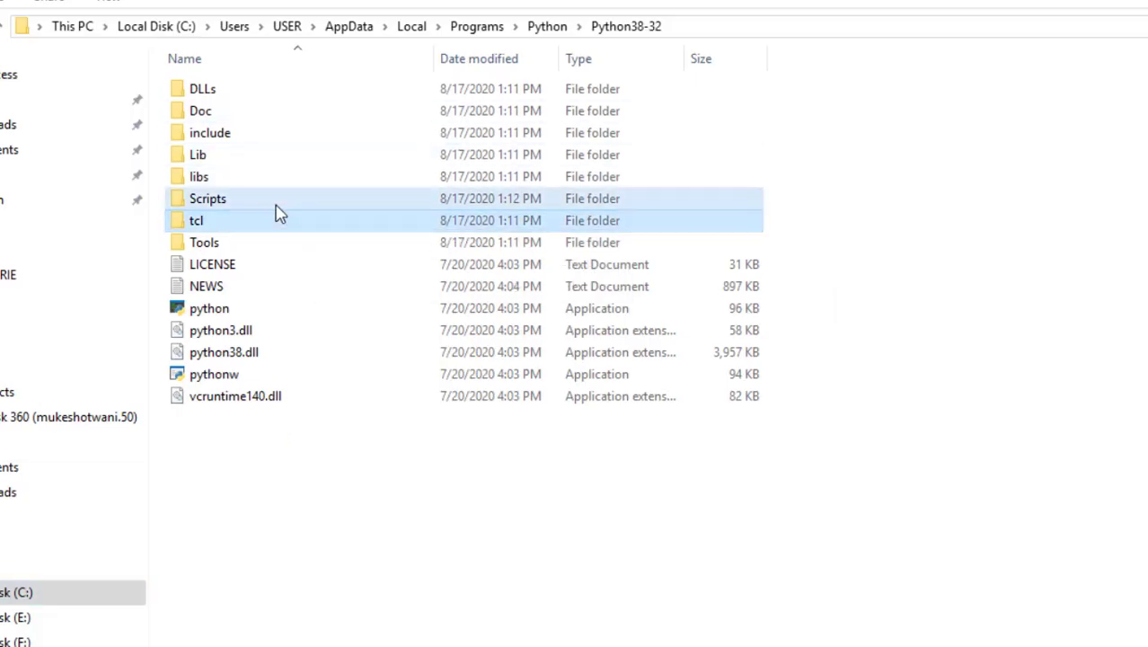
double_click(286, 203)
click(811, 28)
key(ctrl+c)
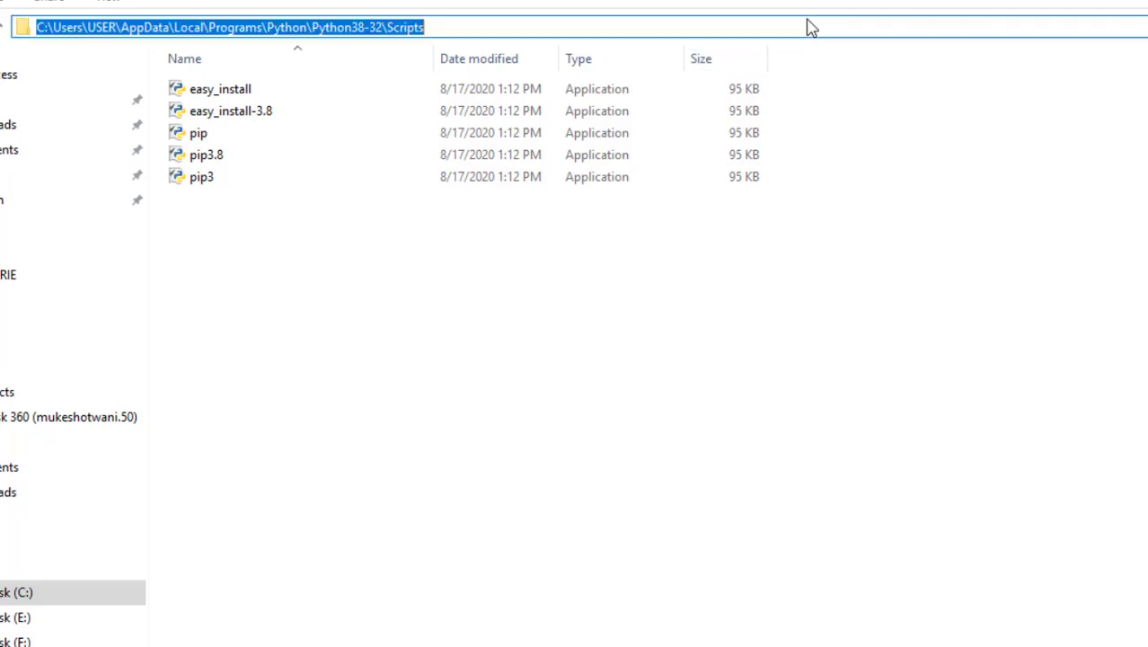
key(alt+Tab)
key(alt+Tab)
key(Tab)
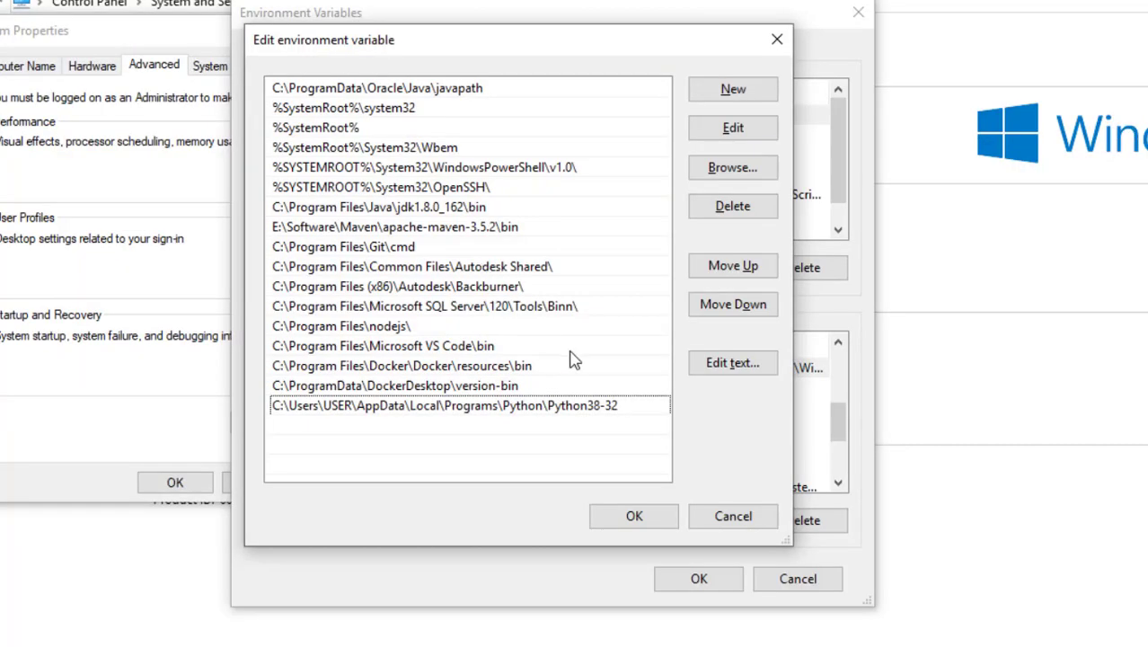
click(736, 90)
key(ctrl+v)
key(Return)
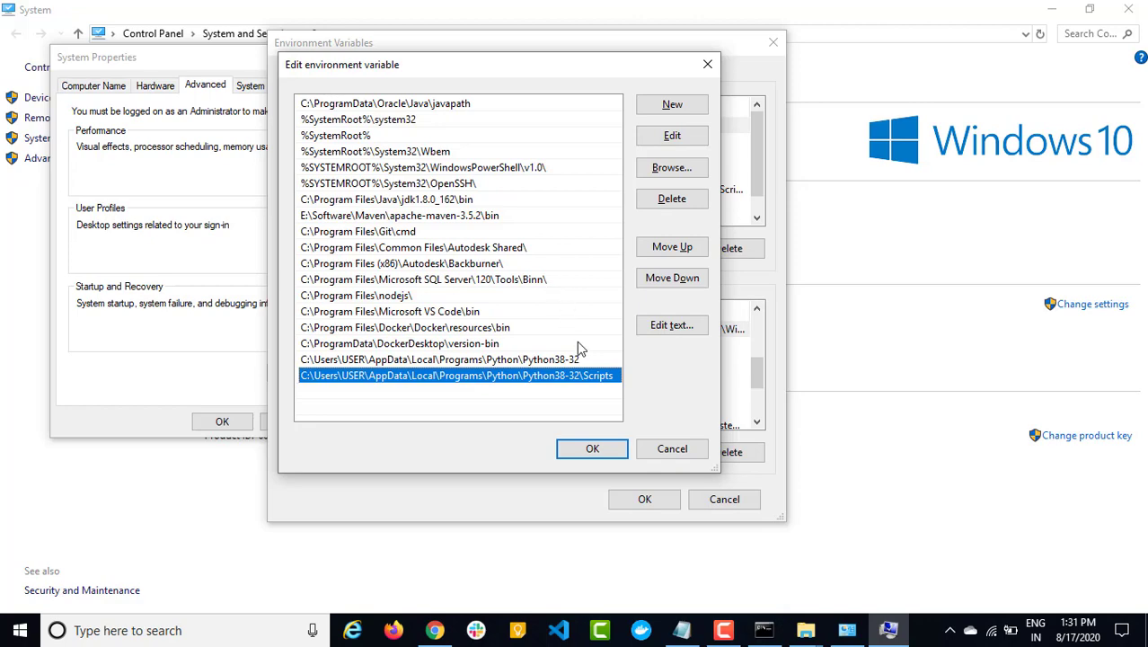
Confirm with OK on the Path editor, Environment Variables and System Properties
click(600, 449)
click(634, 496)
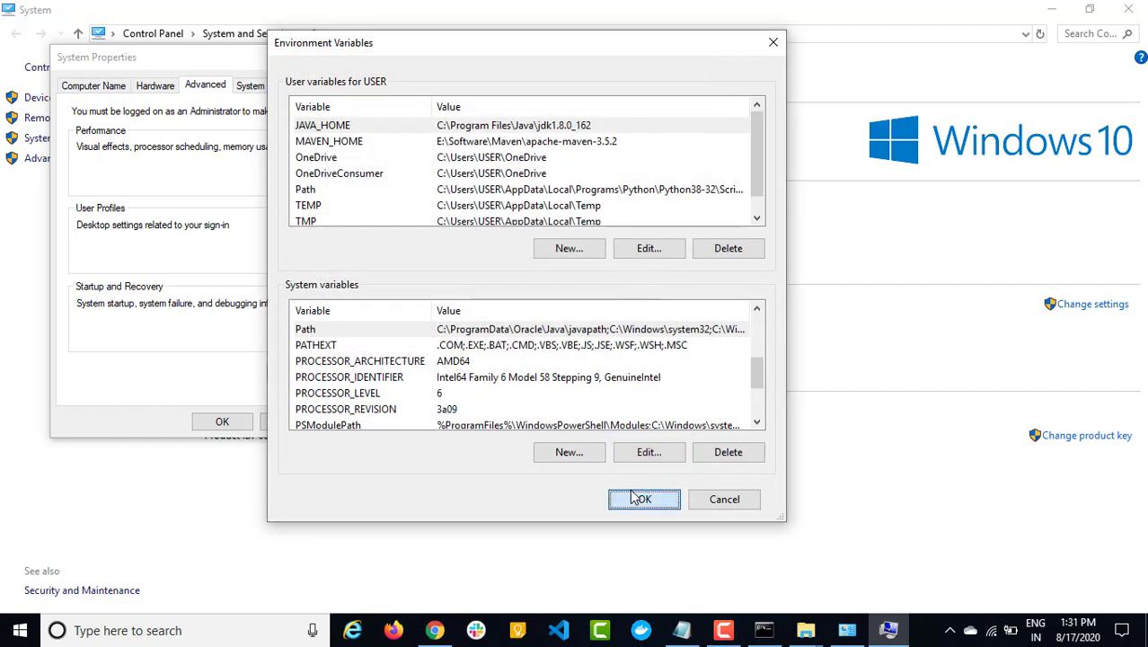
click(226, 422)
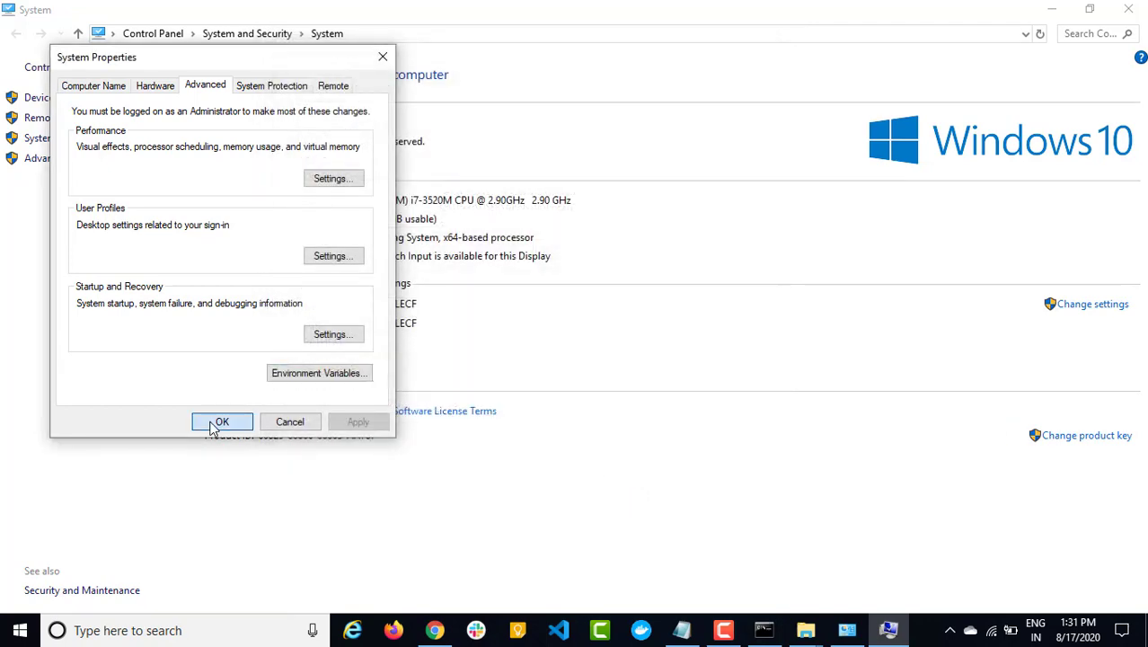
Open Command Prompt via the cmd search and start the python interpreter
click(218, 620)
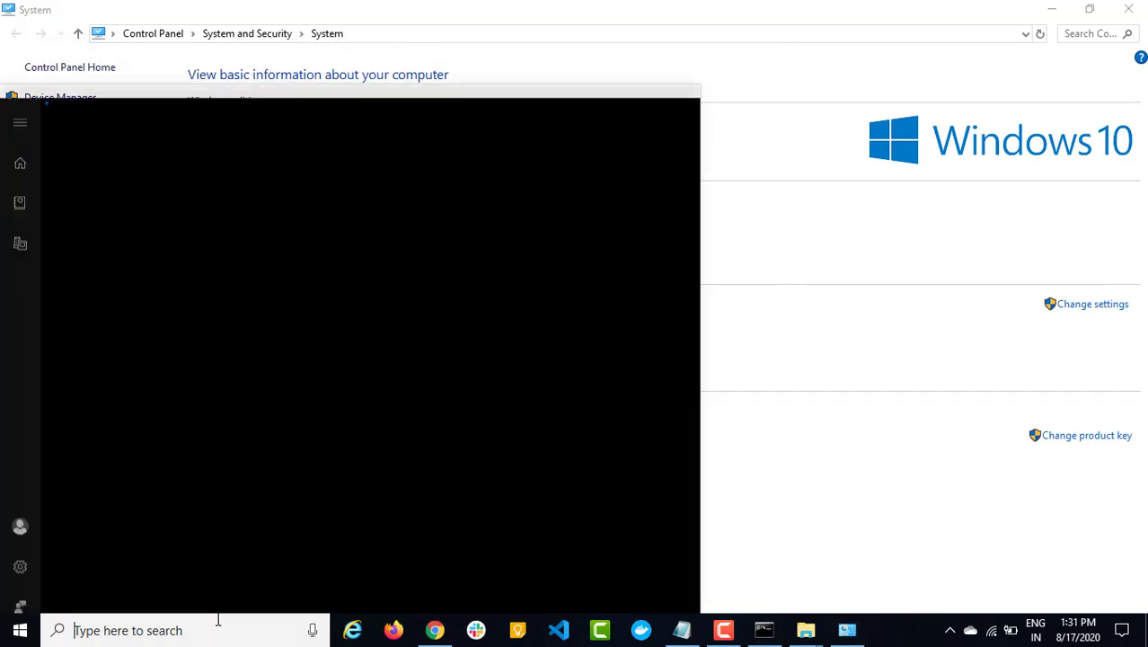
text(cmd)
key(Return)
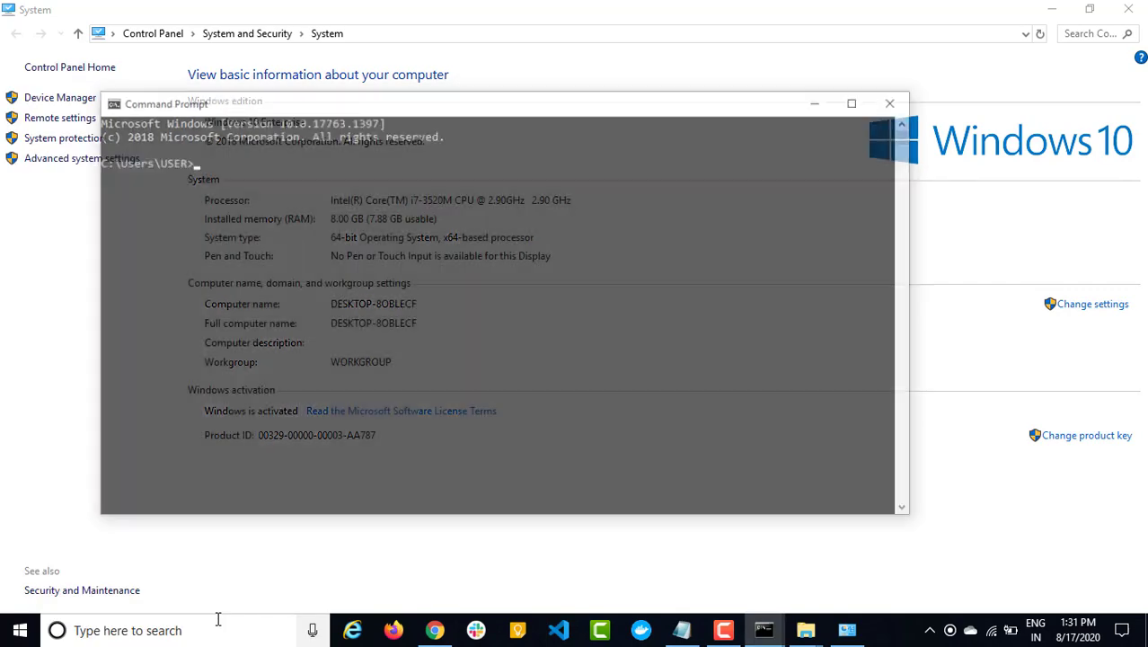
text(python)
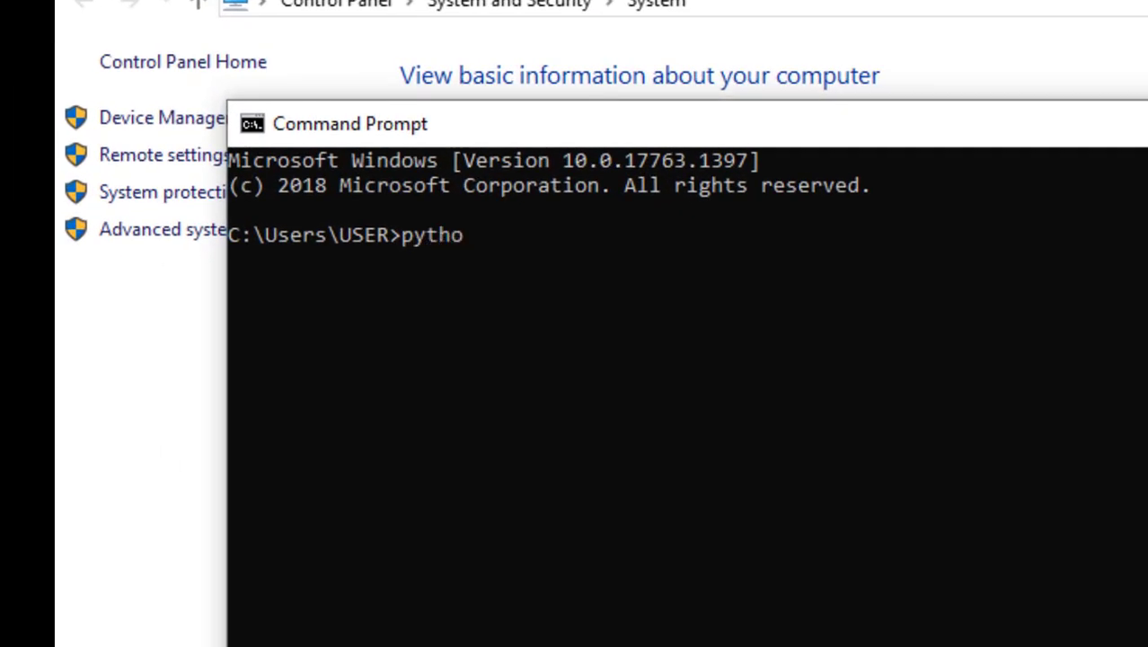
key(Return)
Launch IDLE (Python 3.8 32-bit) from Windows search
text(pyt)
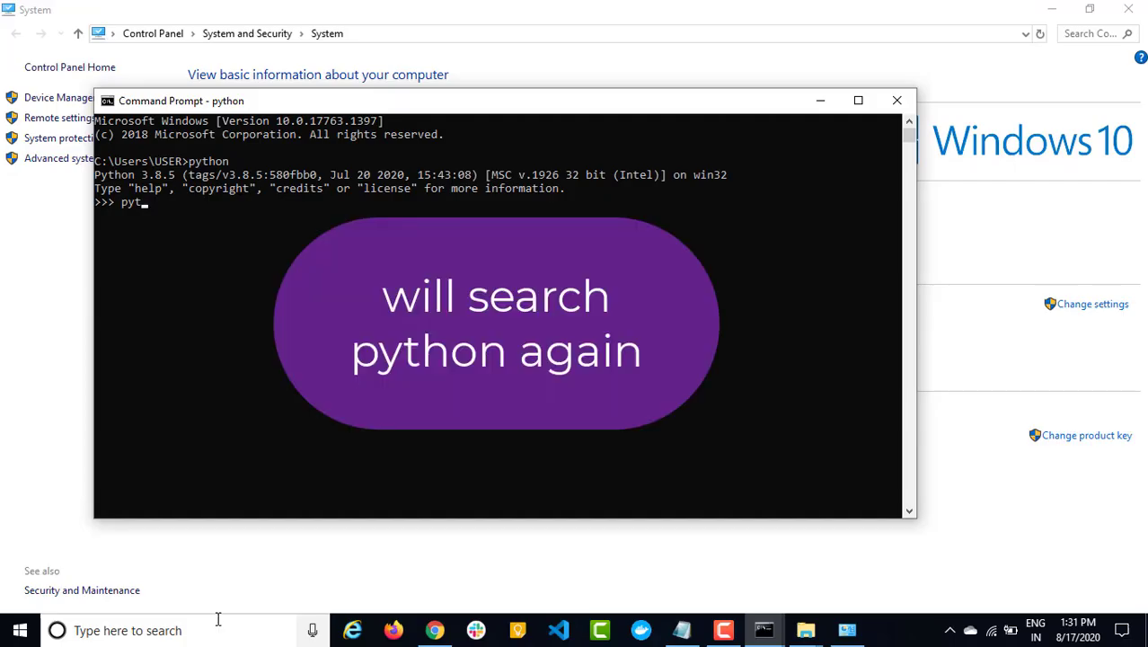
key(BackSpace)
key(BackSpace)
key(super)
text(p)
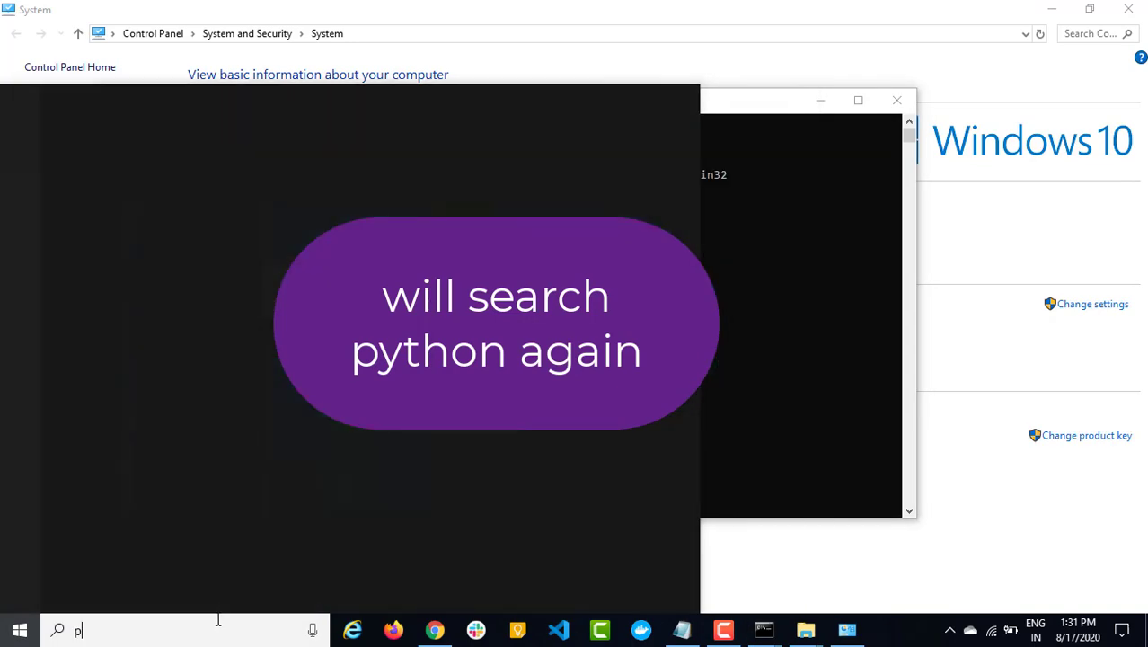
text(yt)
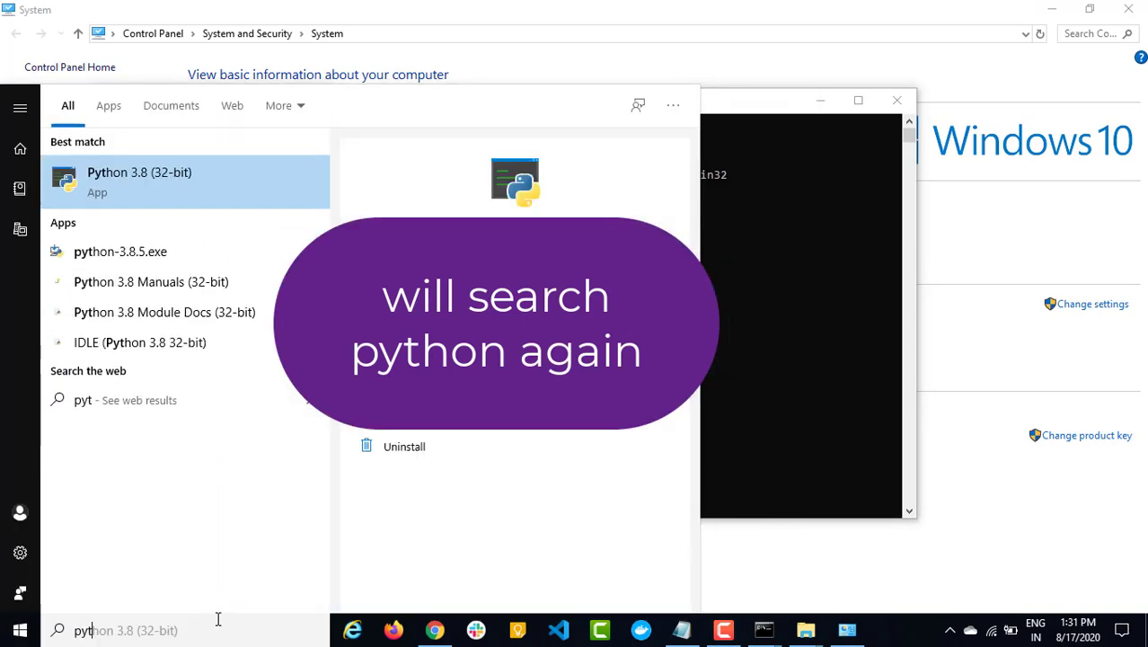
key(Down)
key(Down)
key(Down)
key(Down)
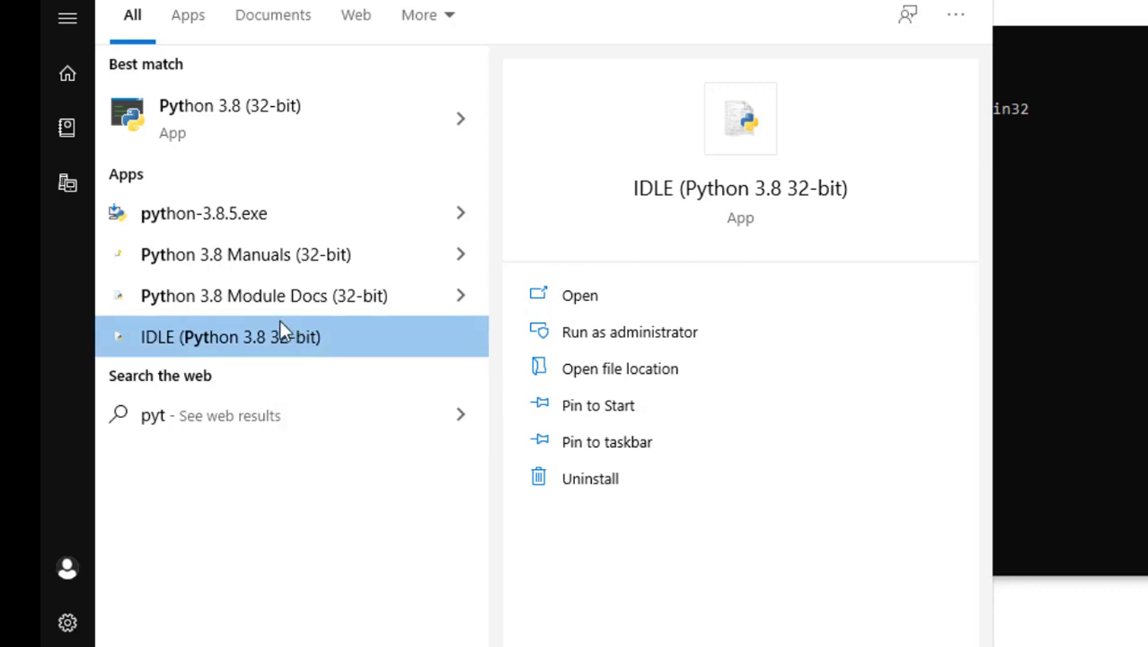
click(262, 341)
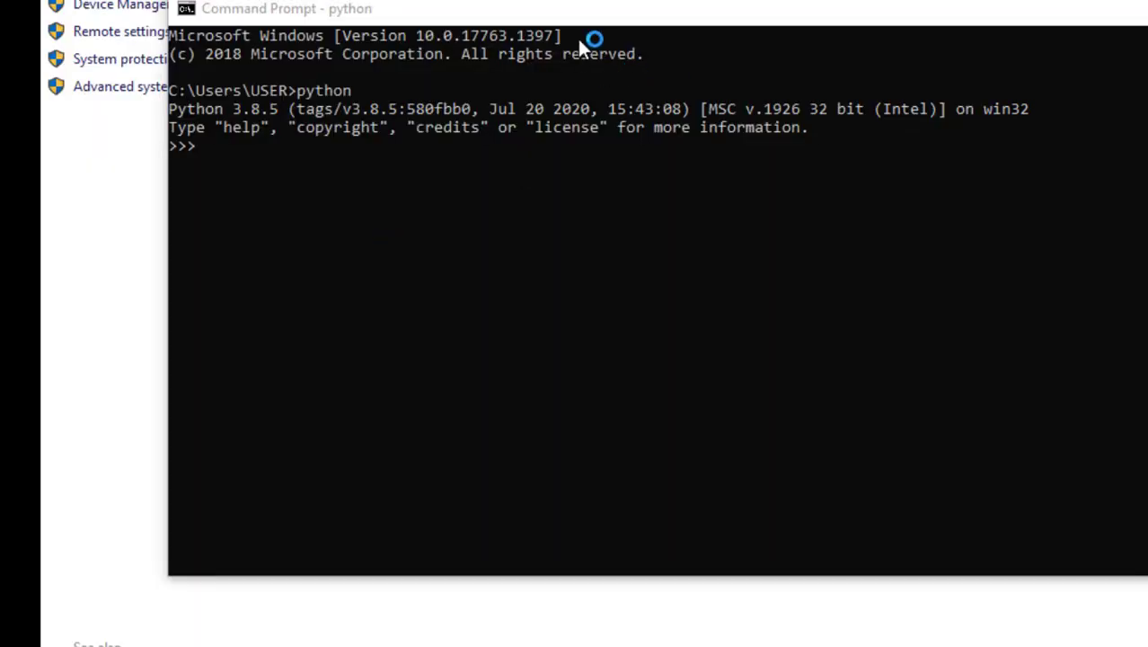
In the Python shell, print a hello greeting and evaluate 10+20 to get 30
click(292, 153)
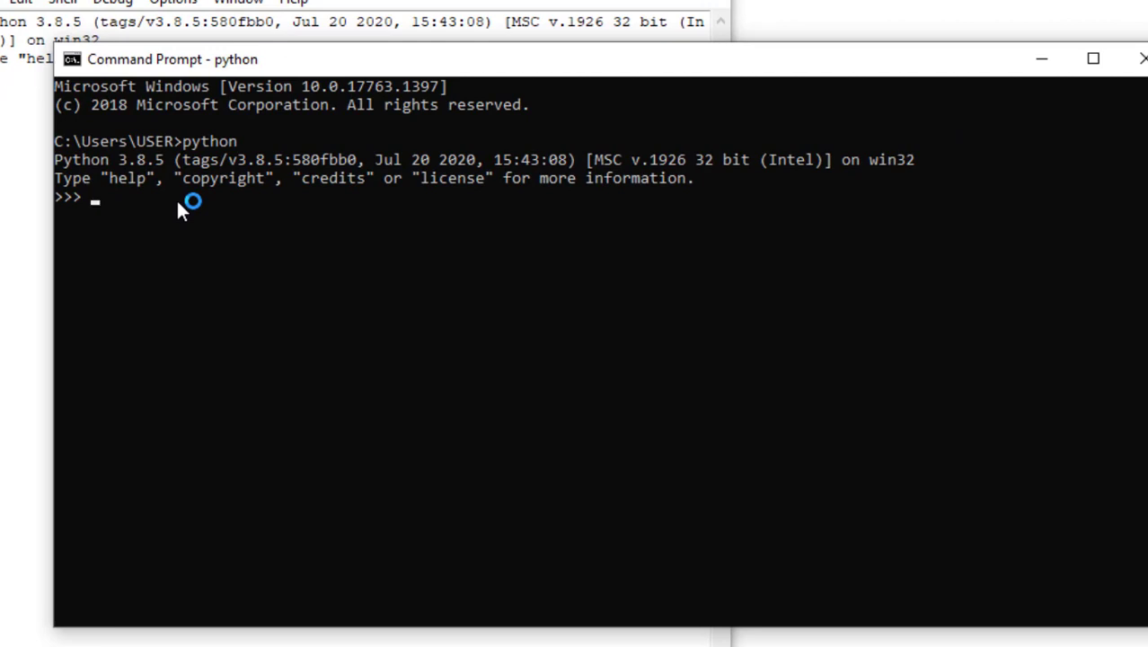
text(print)
text(S)
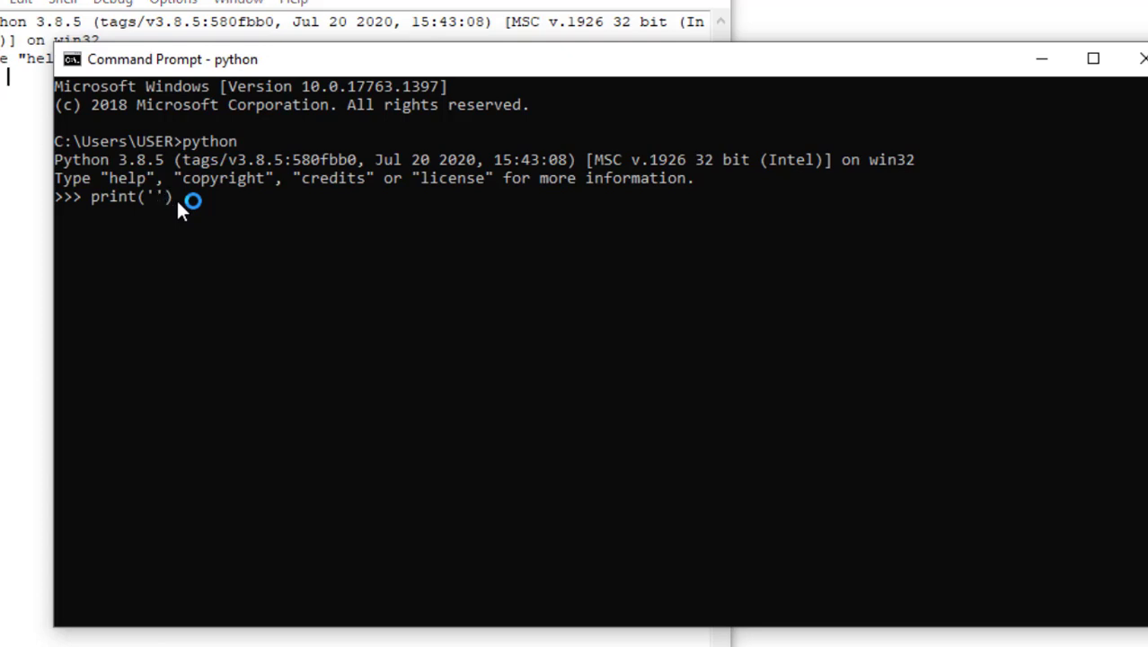
text(hello Mukesh)
key(Return)
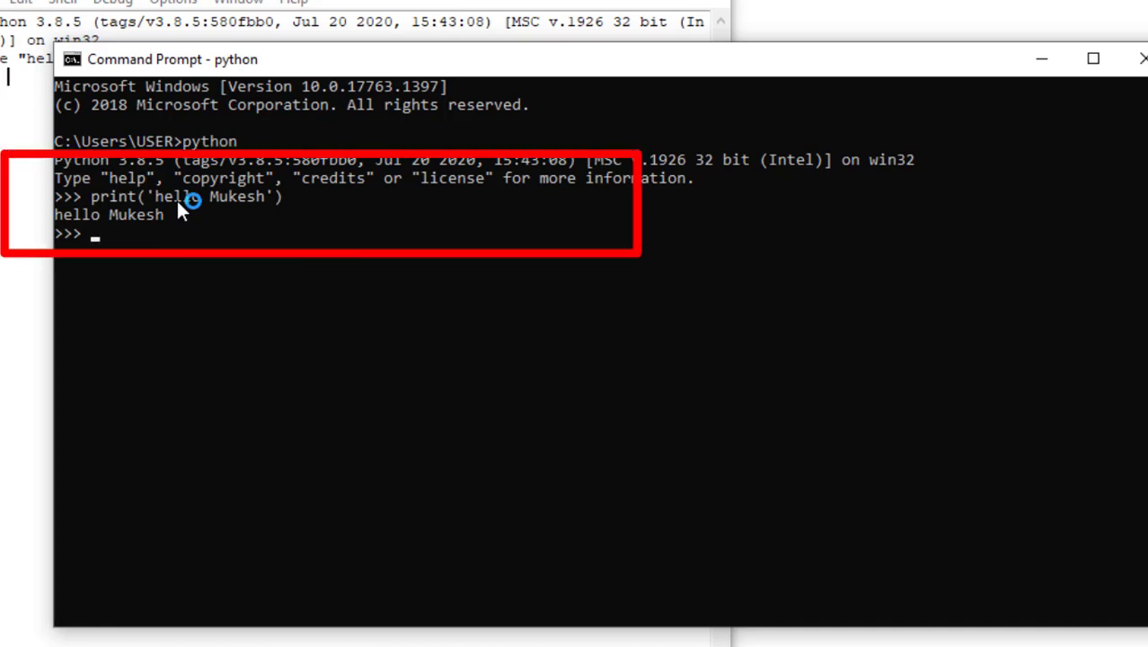
text(10+20)
key(Return)
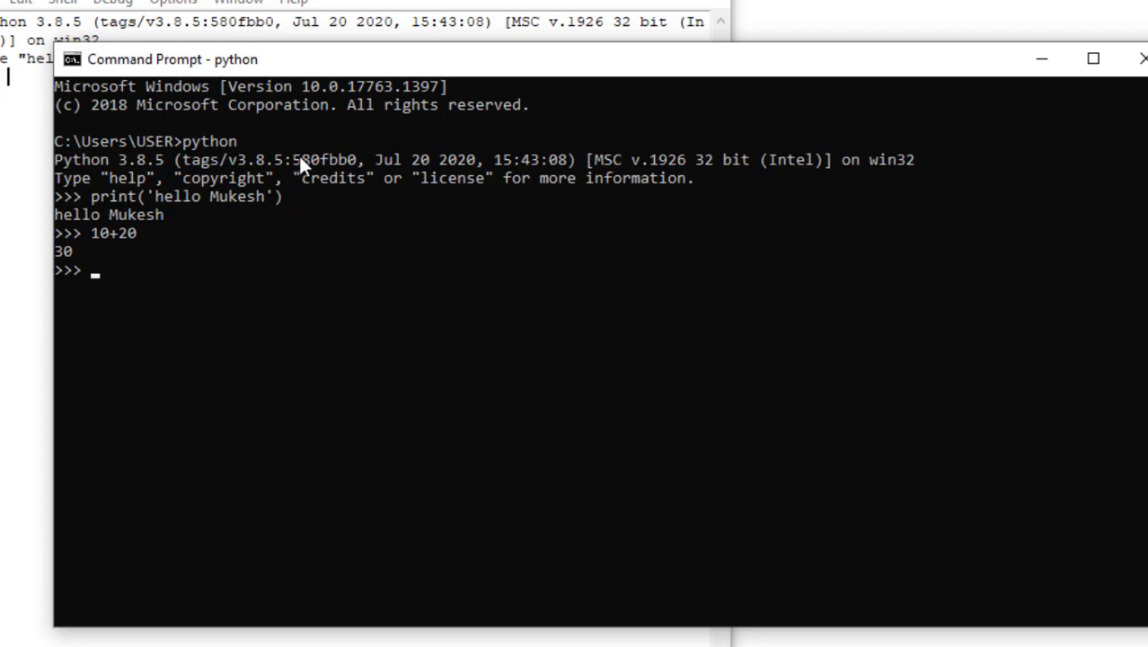
In the IDLE shell, print the greeting 'Hello User'
key(alt+Tab)
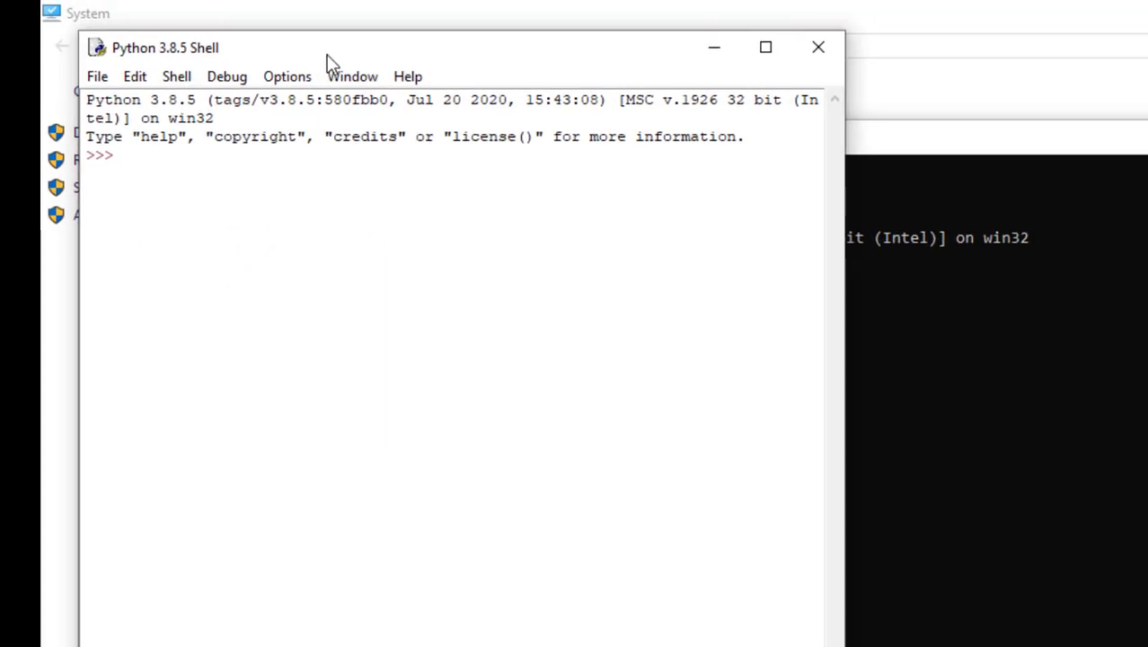
text(prin)
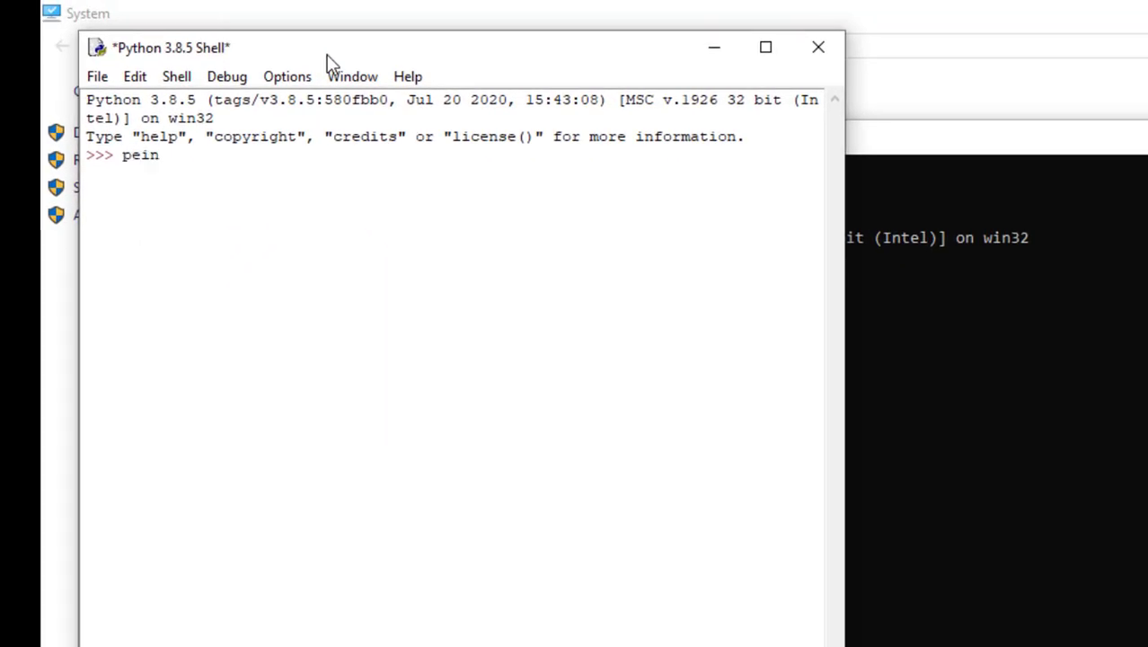
key(BackSpace)
key(BackSpace)
key(BackSpace)
text(rin)
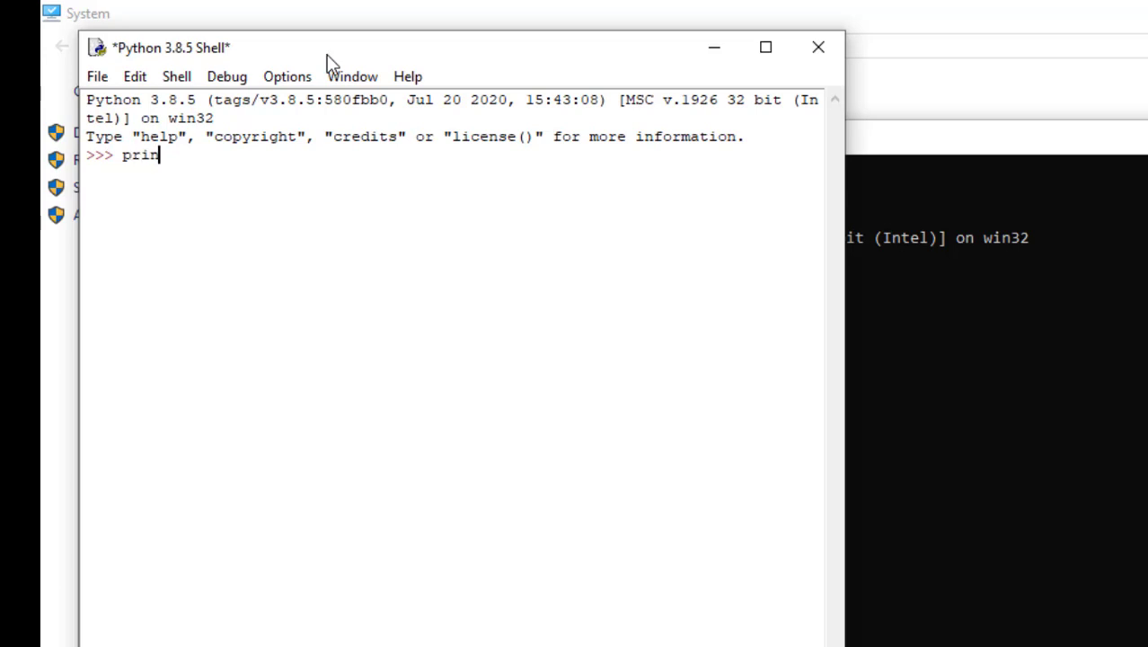
text(t())
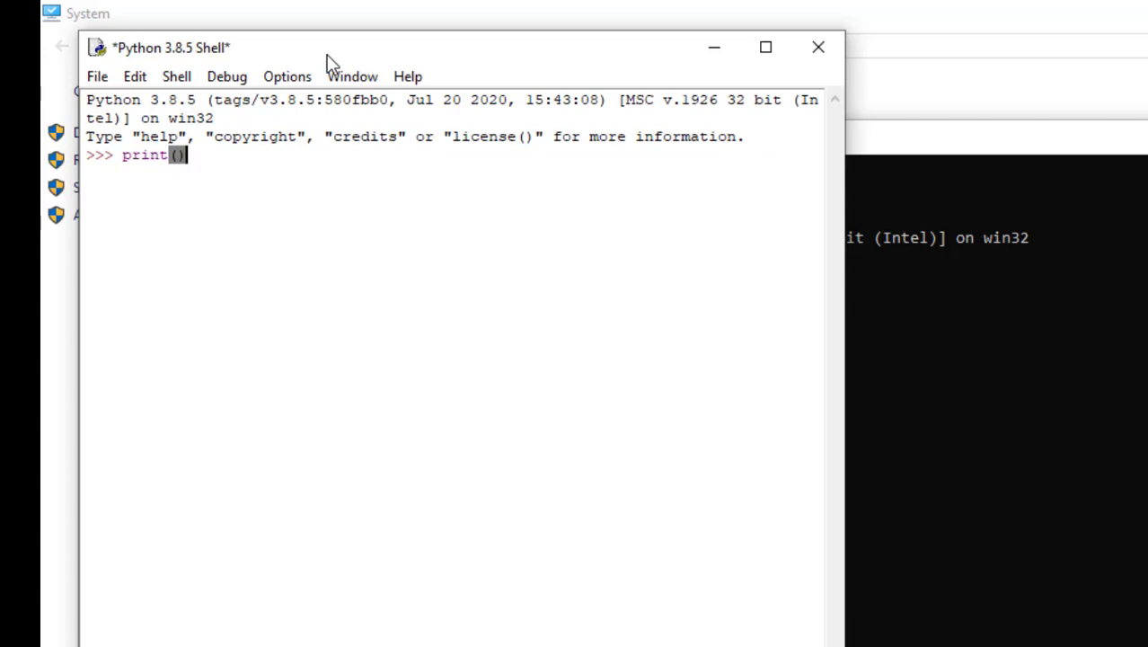
text("Hel)
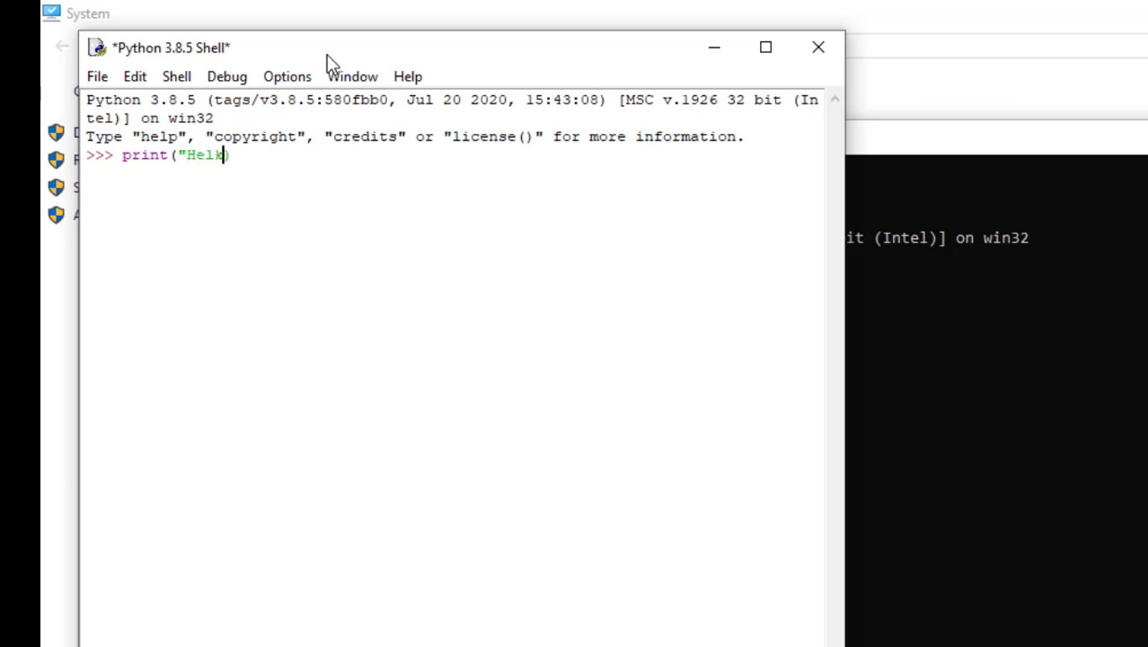
text(lo User)
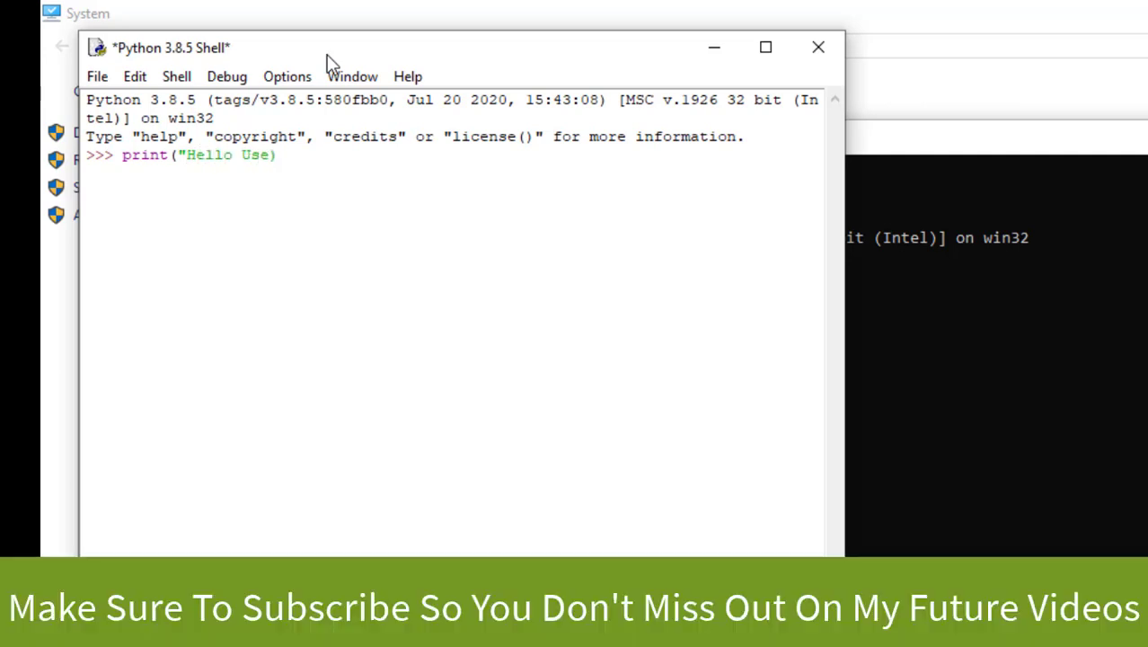
text(")
key(Return)
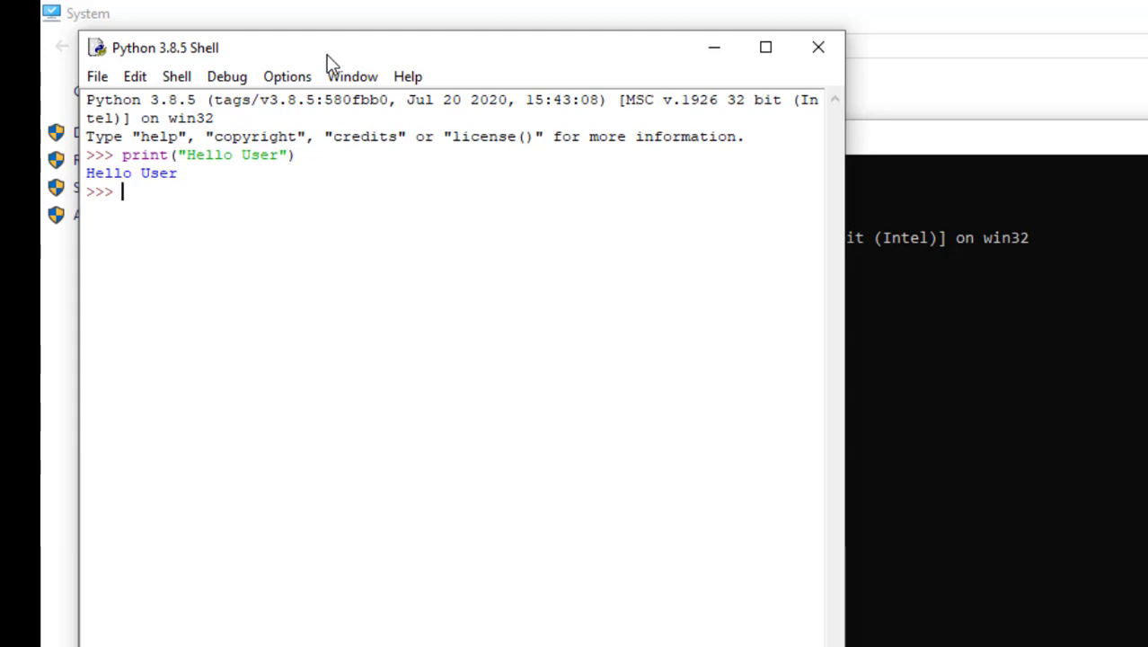
Evaluate 90+90.89 to get 180.89, then close the shell window
text(90+90)
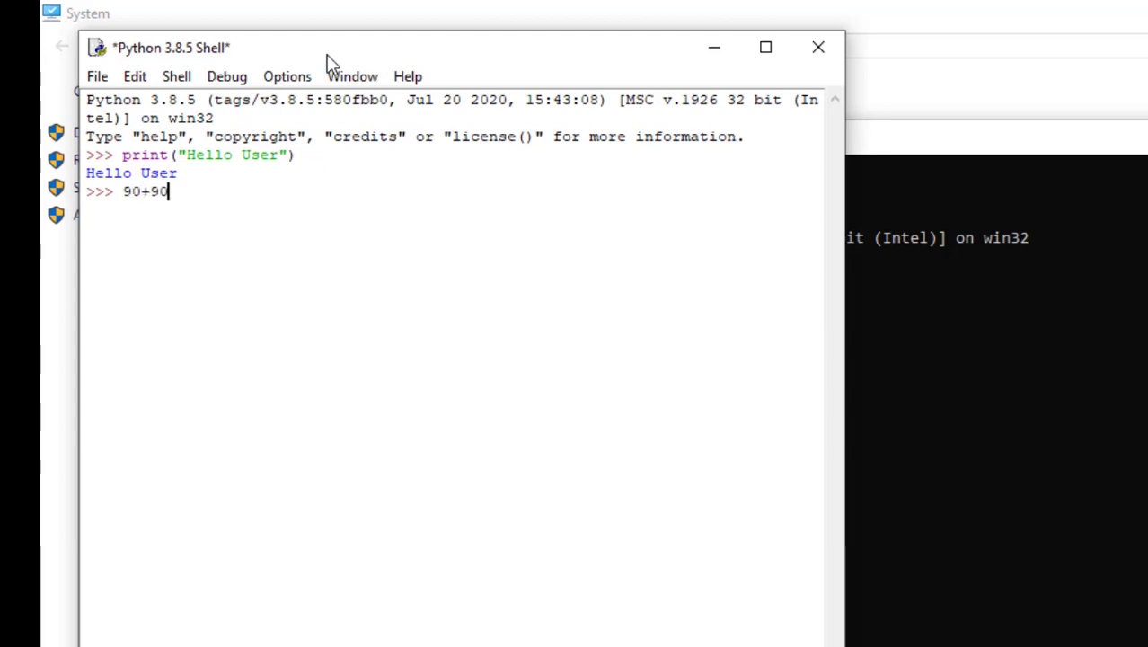
text(.89)
key(Return)
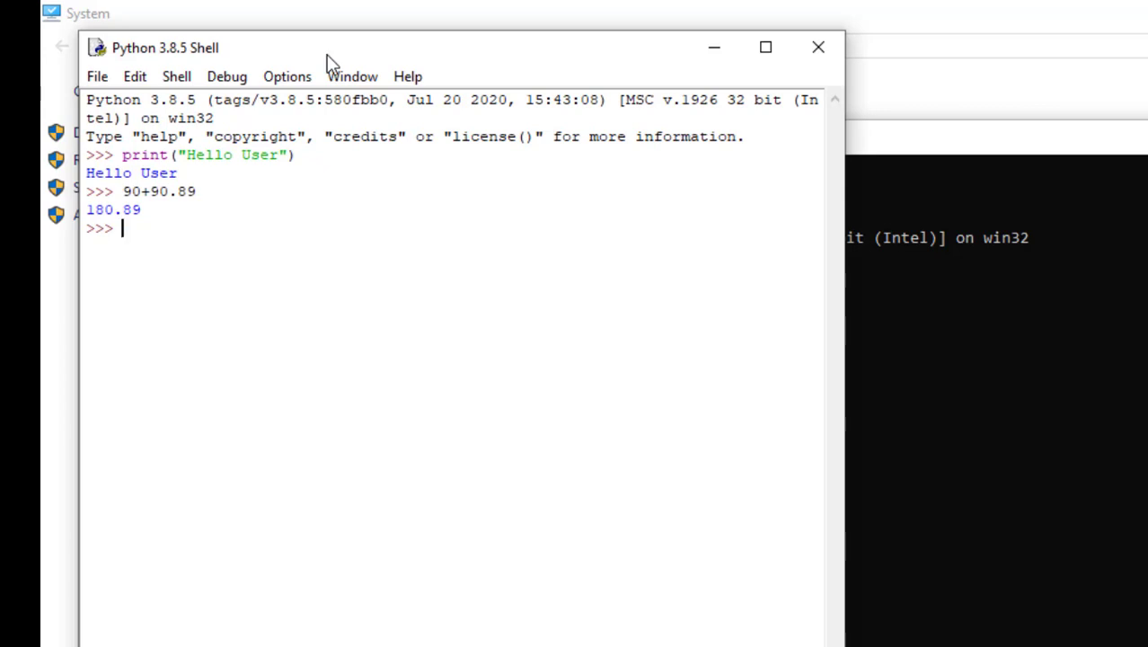
click(831, 41)
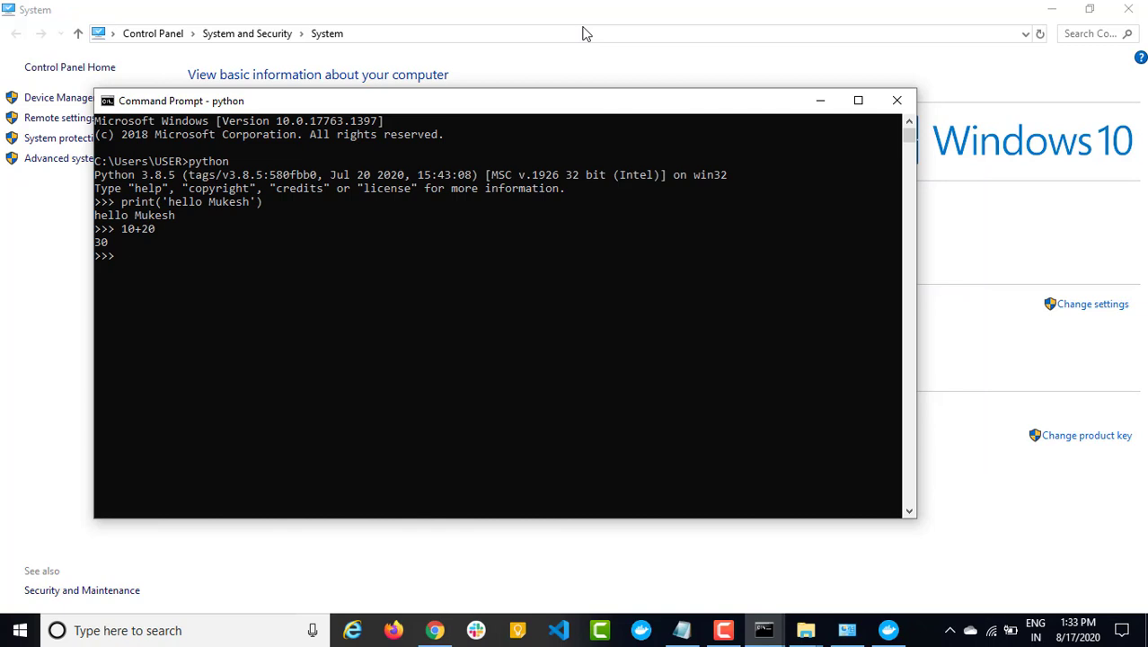
Search Google for 'pycharm' and open the official jetbrains.com PyCharm page
click(477, 565)
click(436, 631)
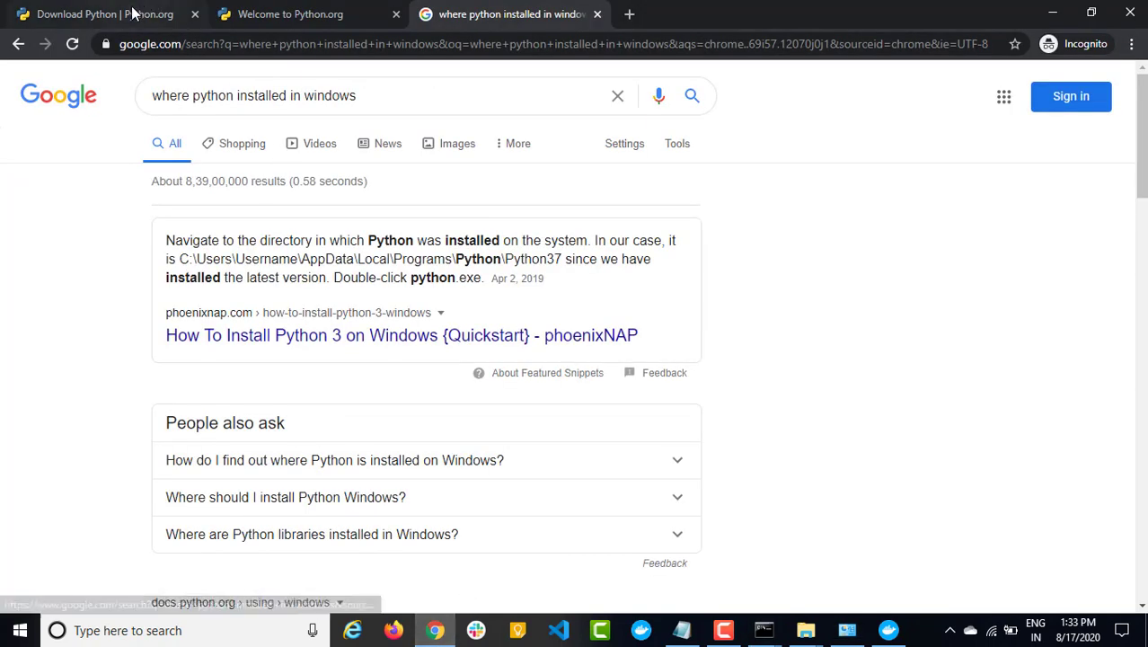
triple_click(248, 96)
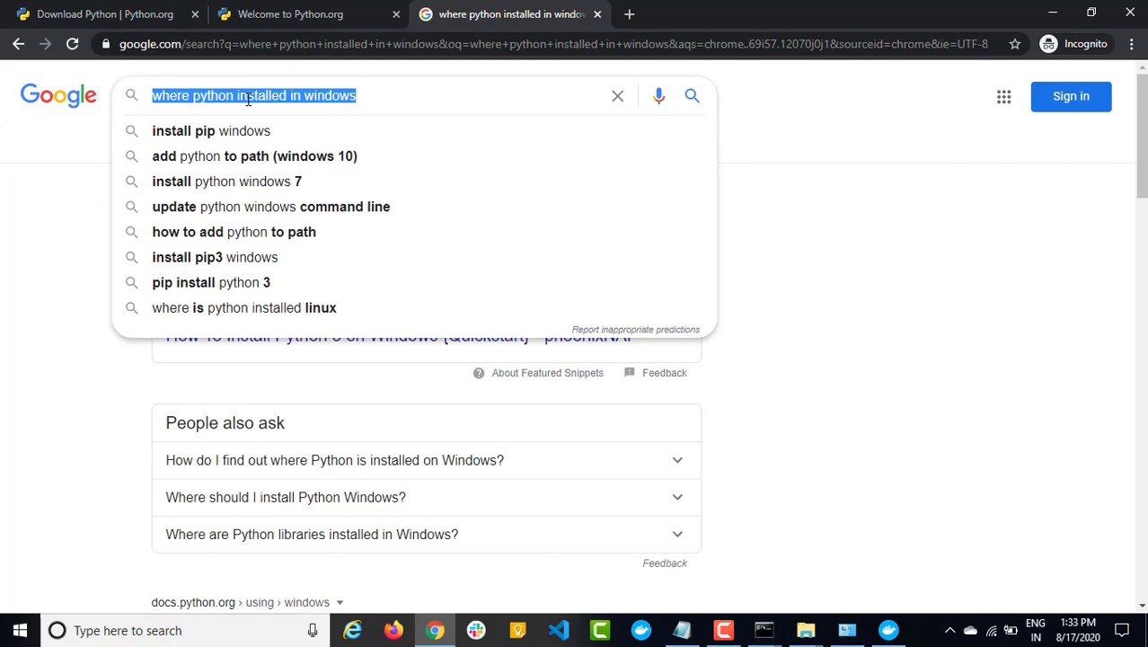
text(pycharm)
key(Return)
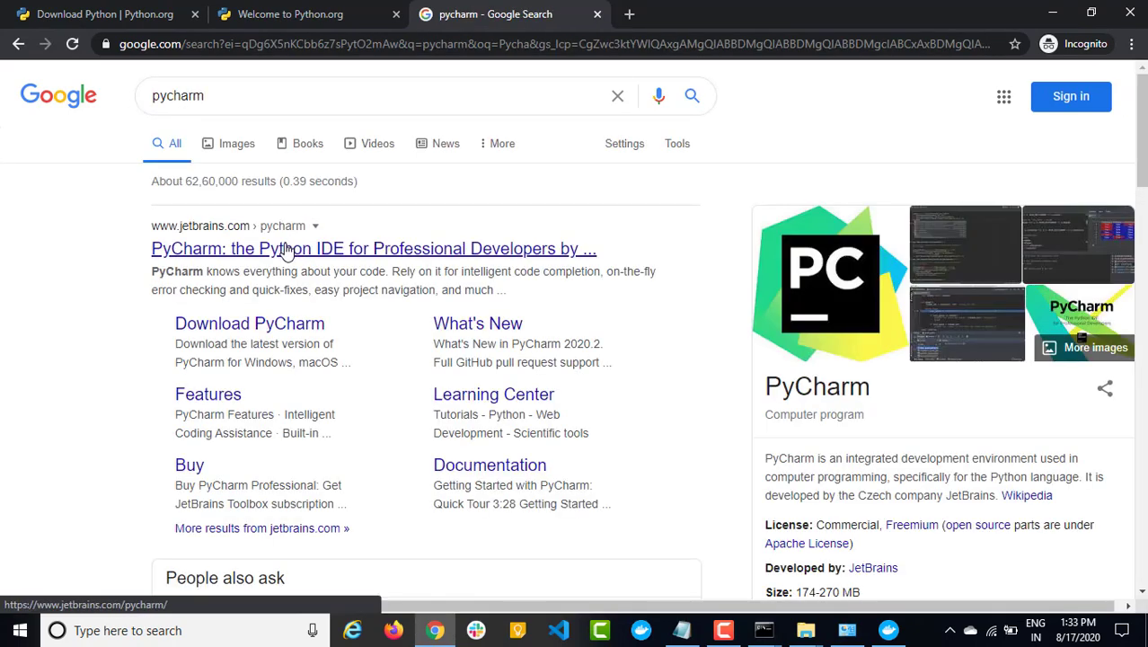
click(285, 250)
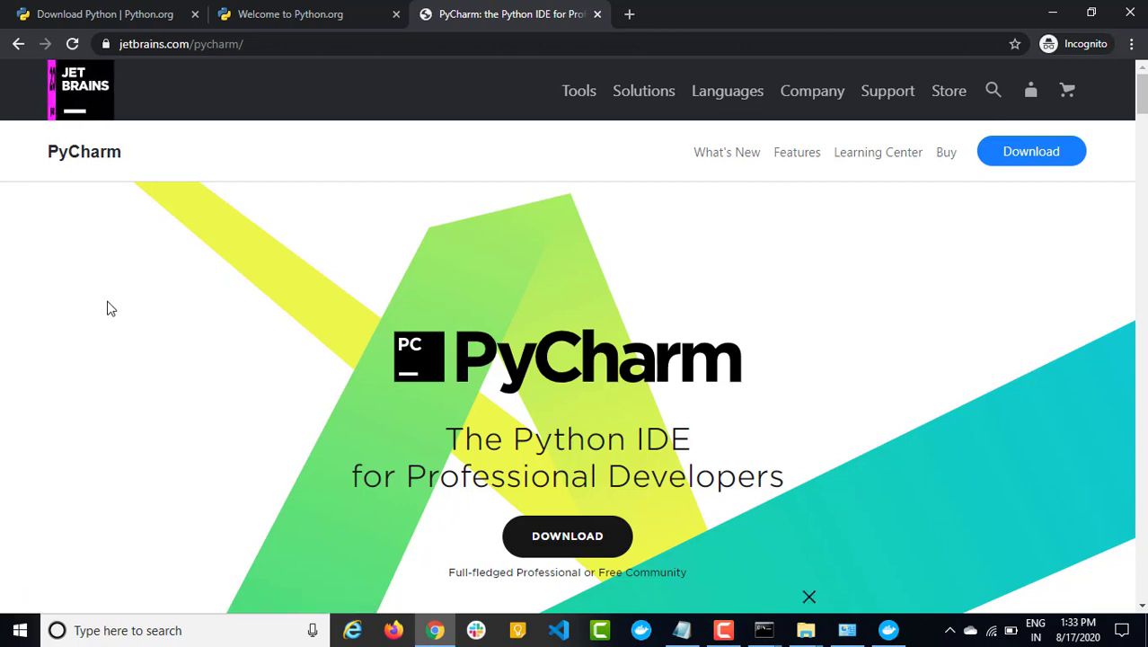
On the download page, dismiss the popups and download the Windows Community edition
scroll(110, 309, down, 1)
scroll(111, 309, down, 1)
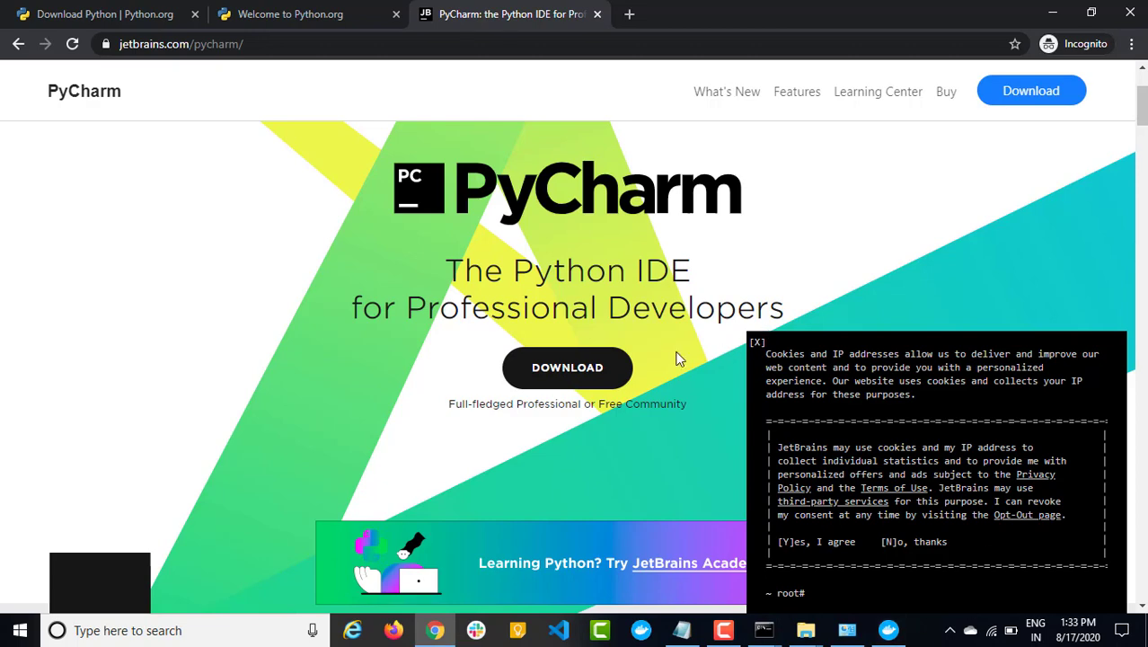
click(593, 369)
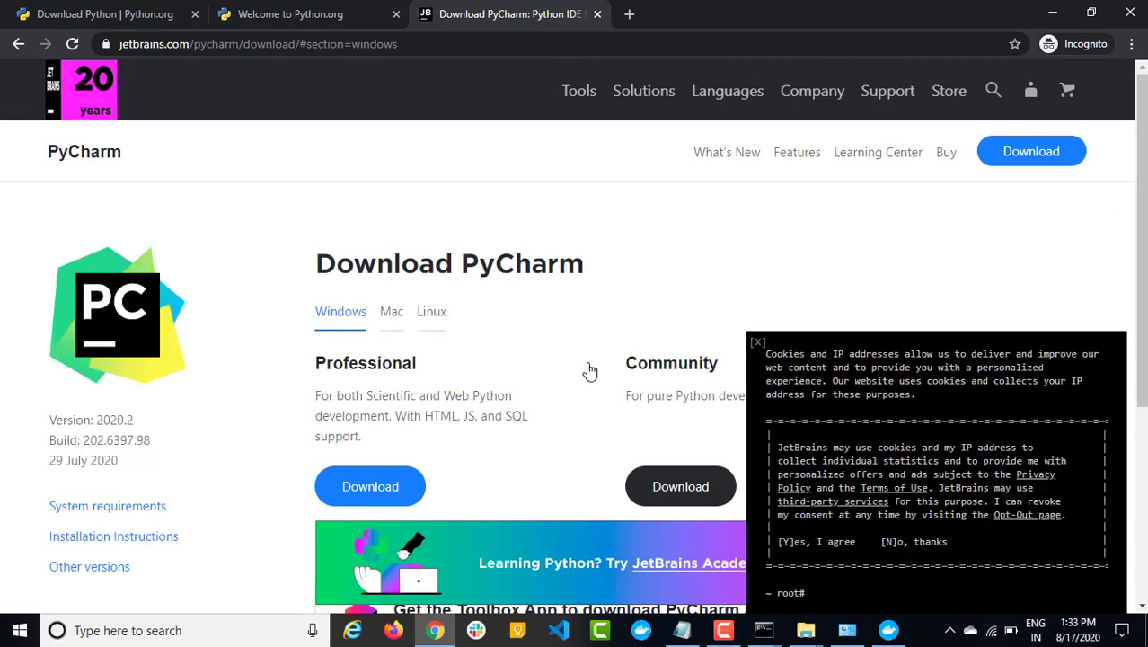
scroll(589, 370, down, 1)
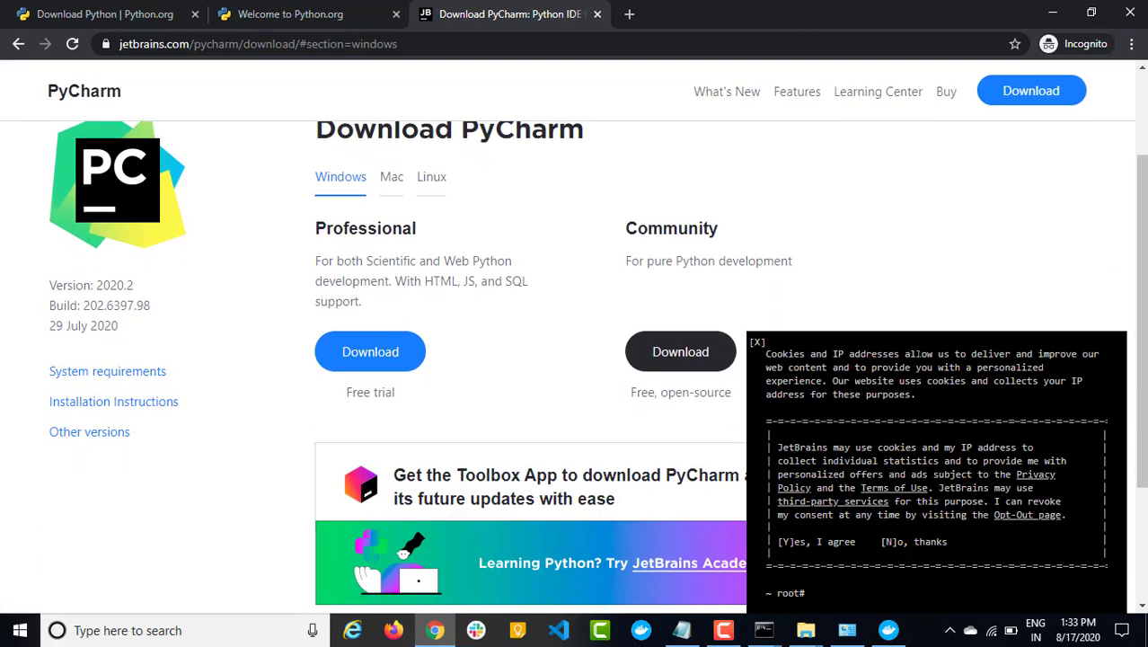
click(757, 343)
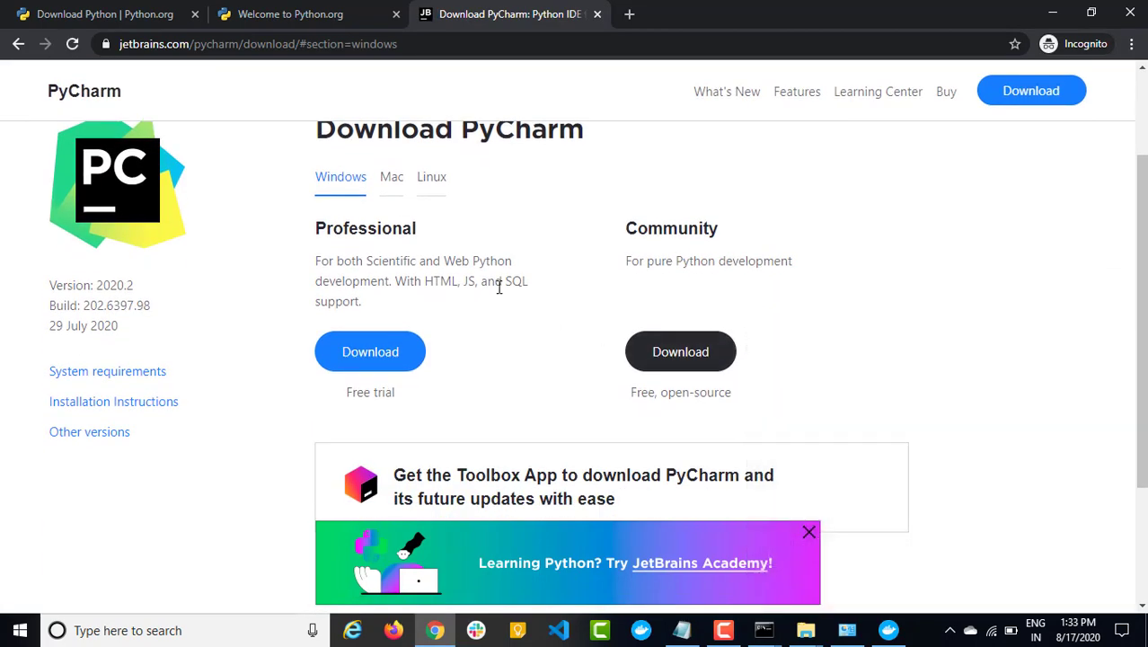
click(808, 532)
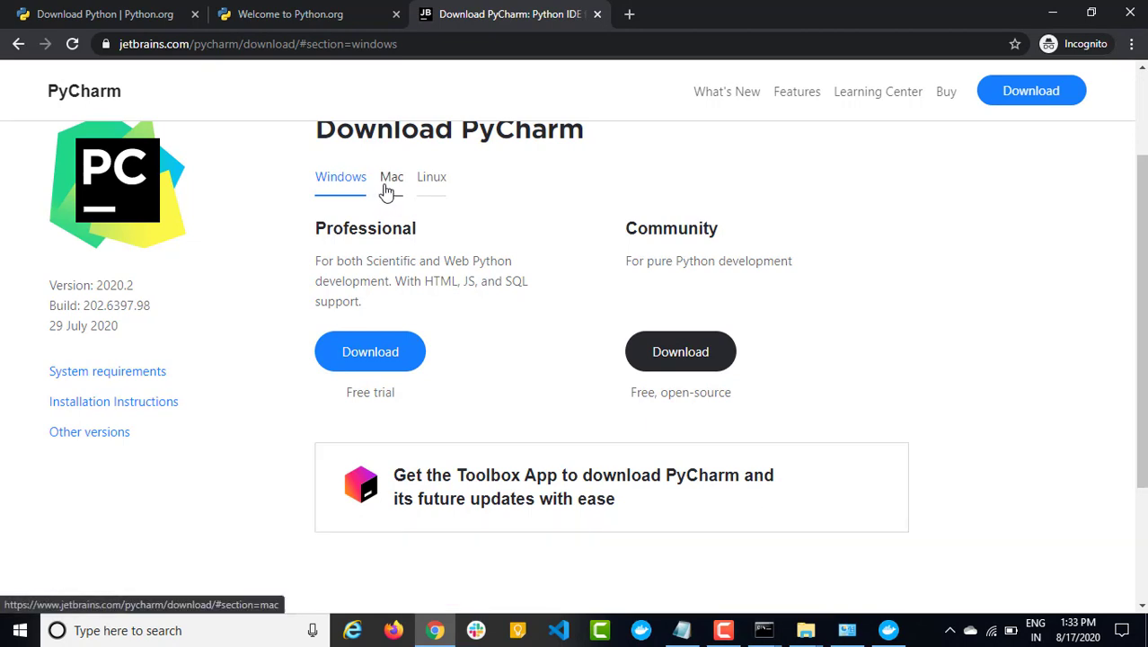
click(387, 190)
click(436, 187)
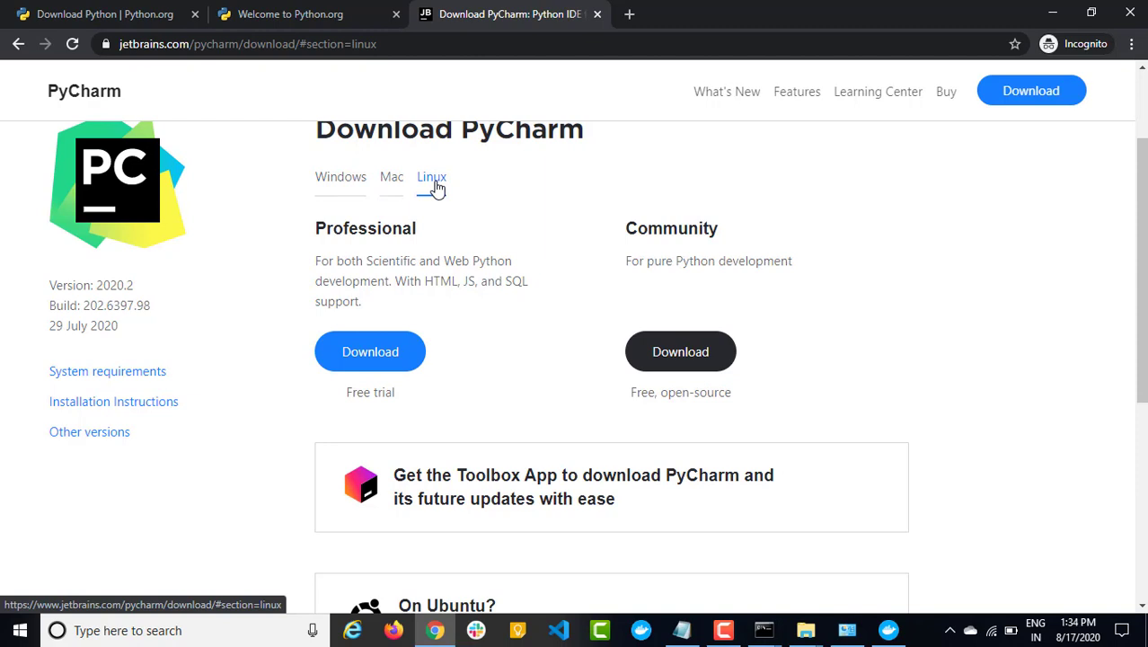
click(332, 190)
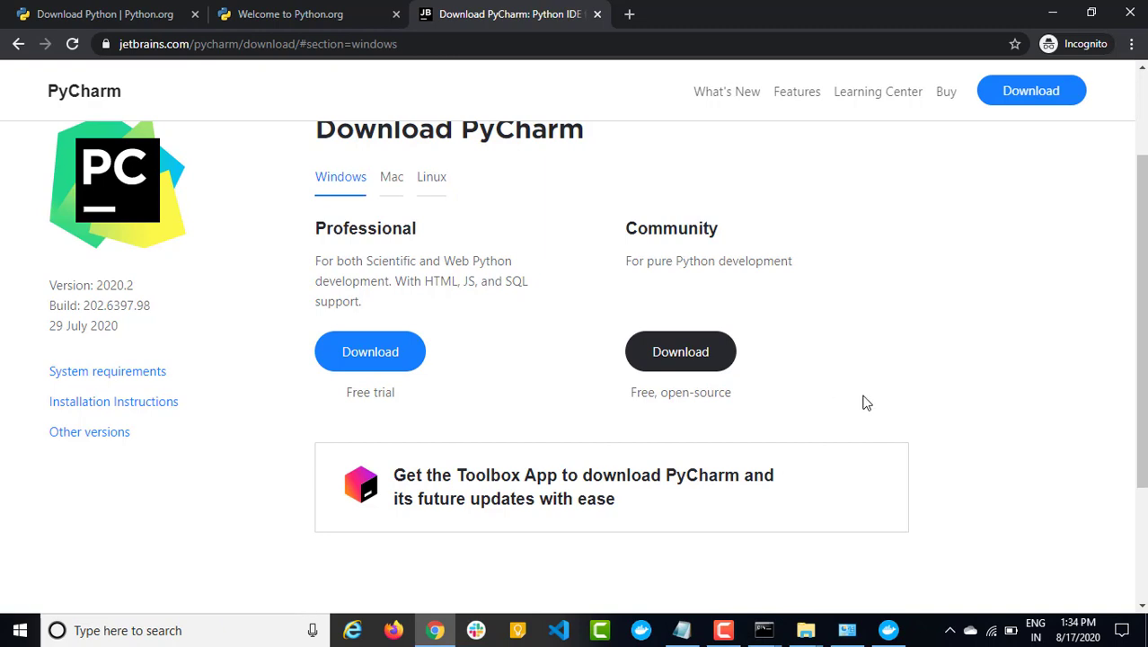
scroll(863, 401, up, 1)
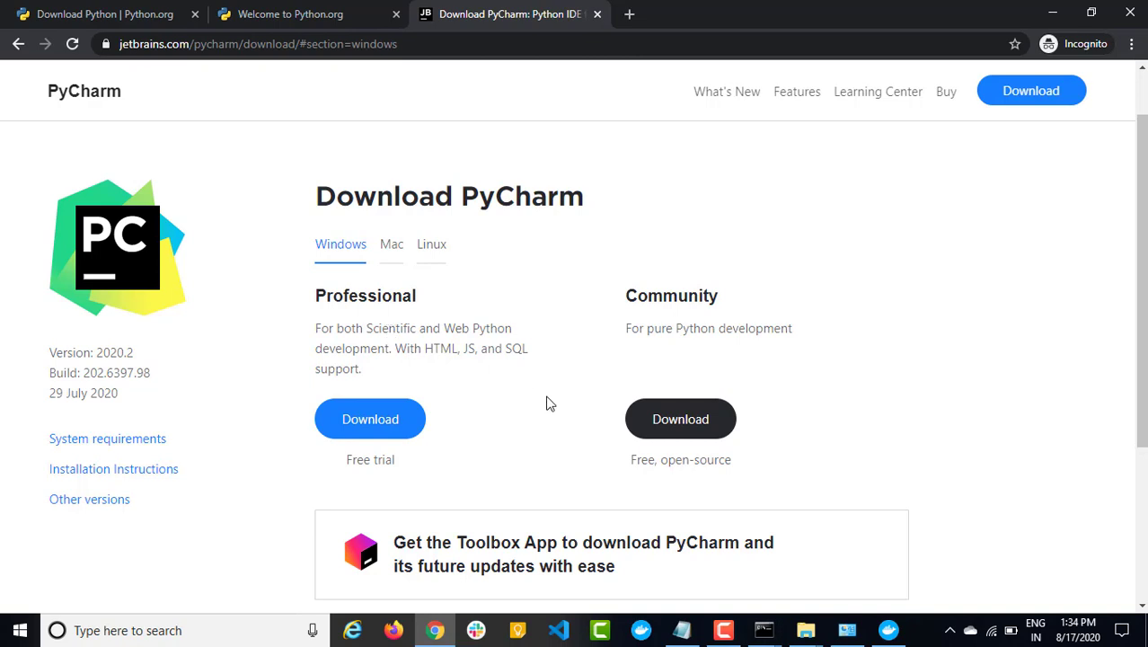
click(683, 424)
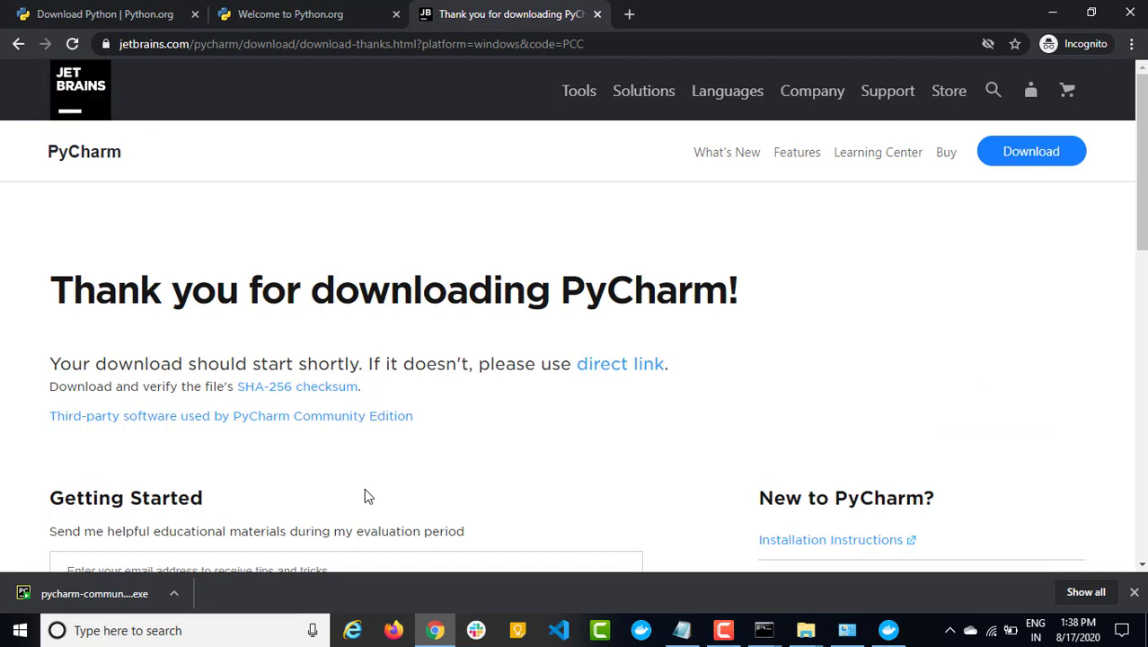
Run the downloaded pycharm-community .exe from Chrome's download bar
click(88, 605)
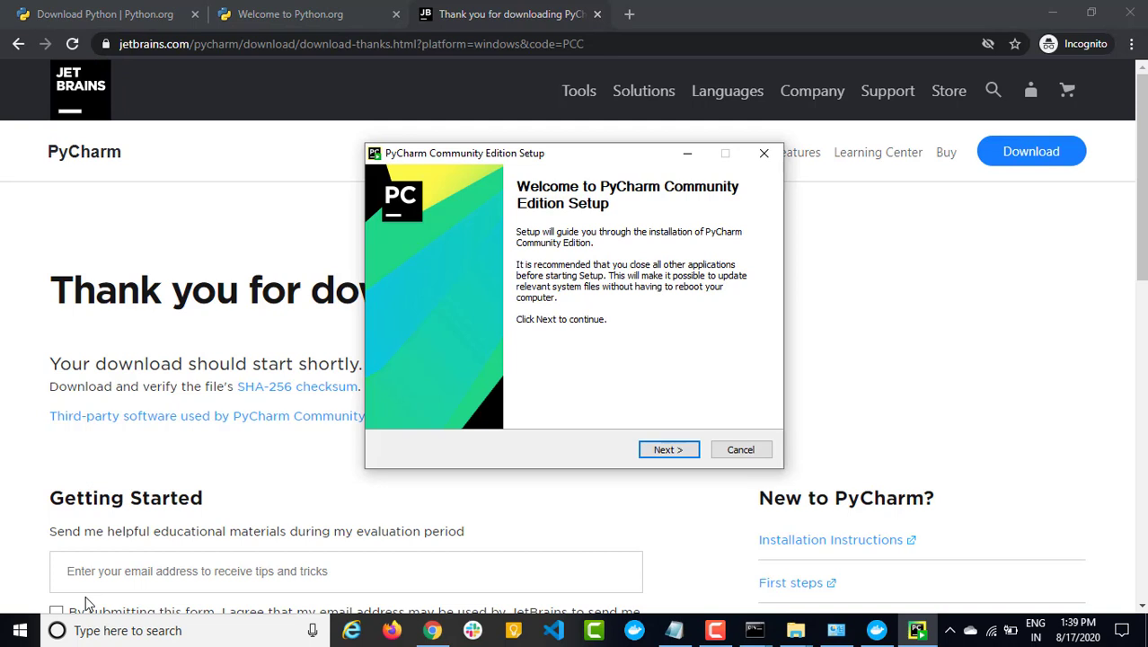
Install PyCharm Community at the default location with a 64-bit launcher and .py association, then finish
click(666, 453)
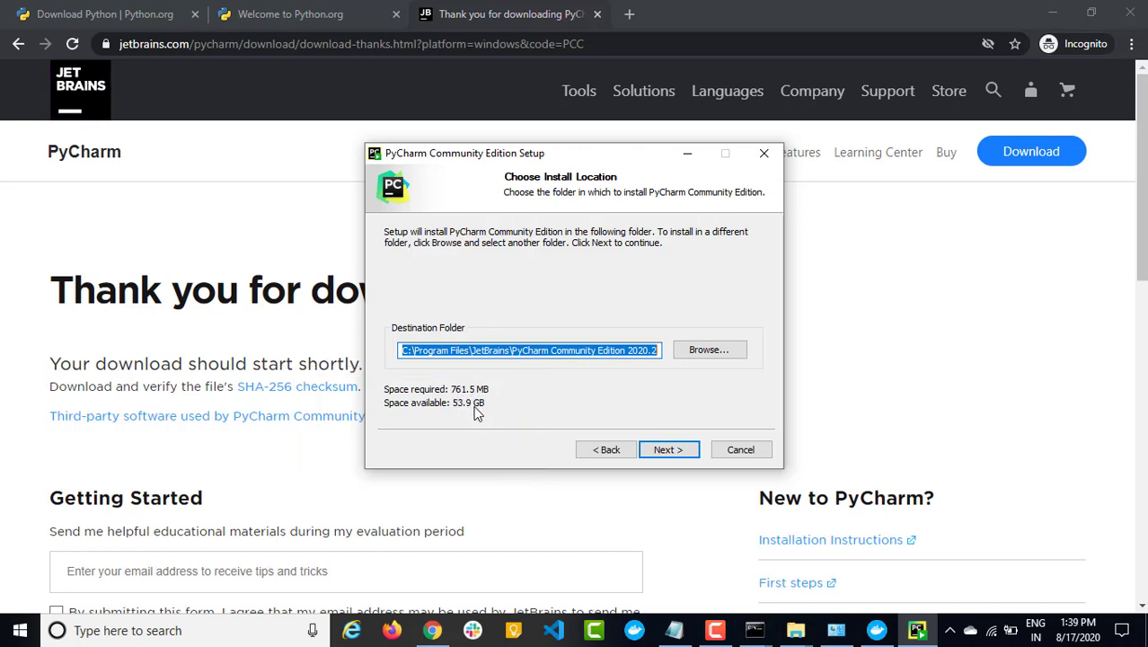
click(665, 447)
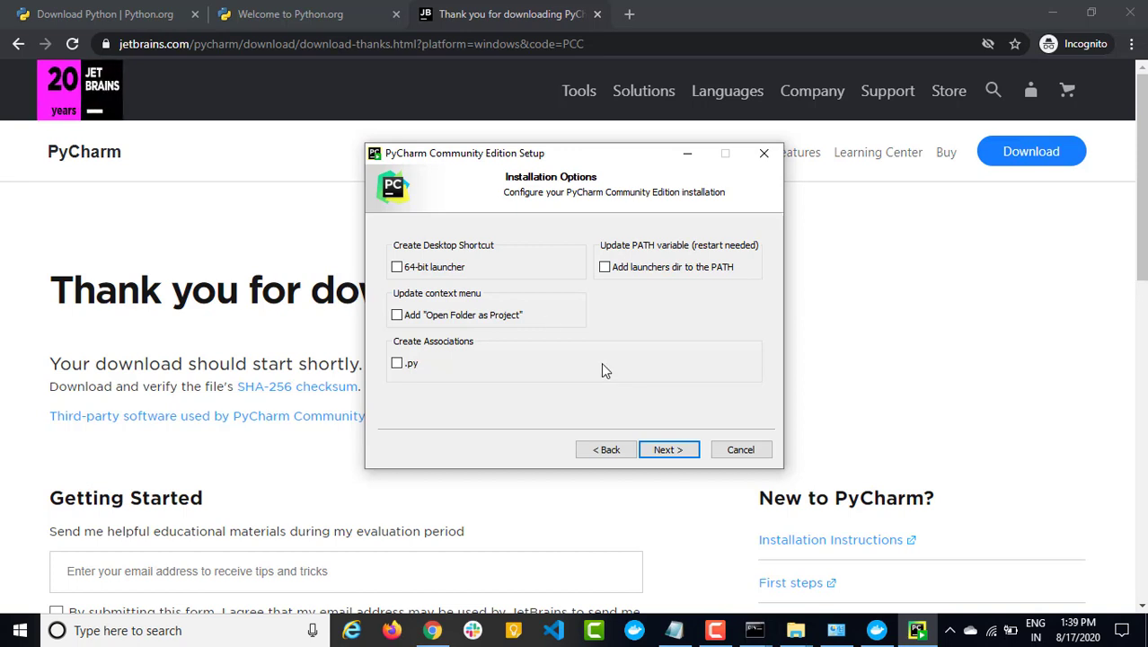
click(426, 268)
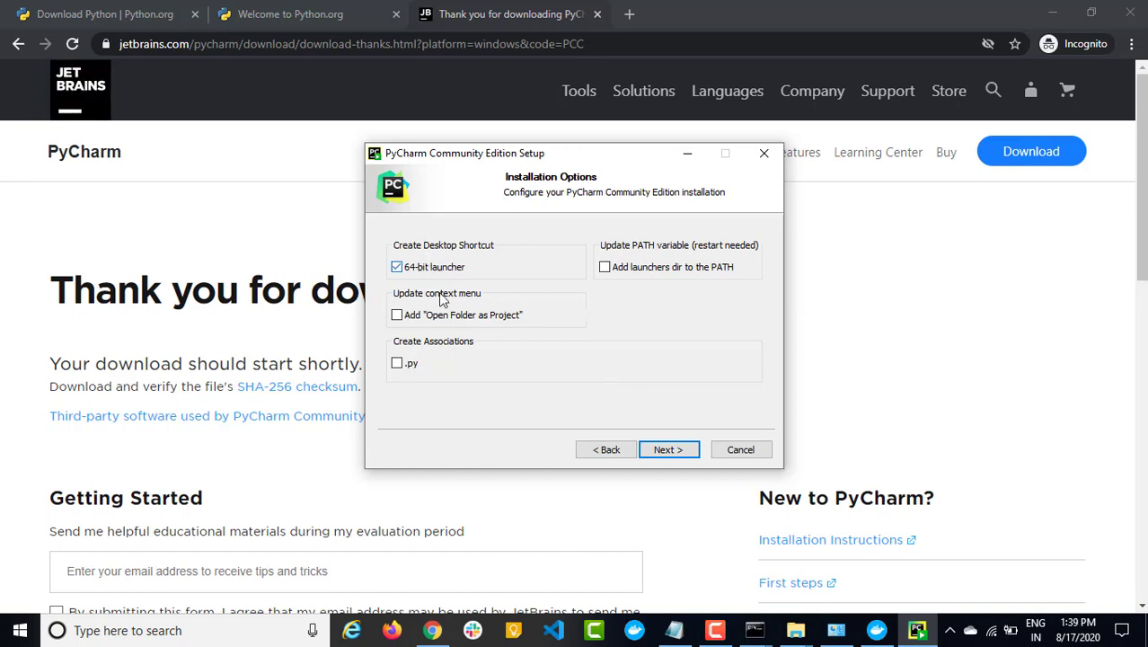
click(412, 367)
click(669, 450)
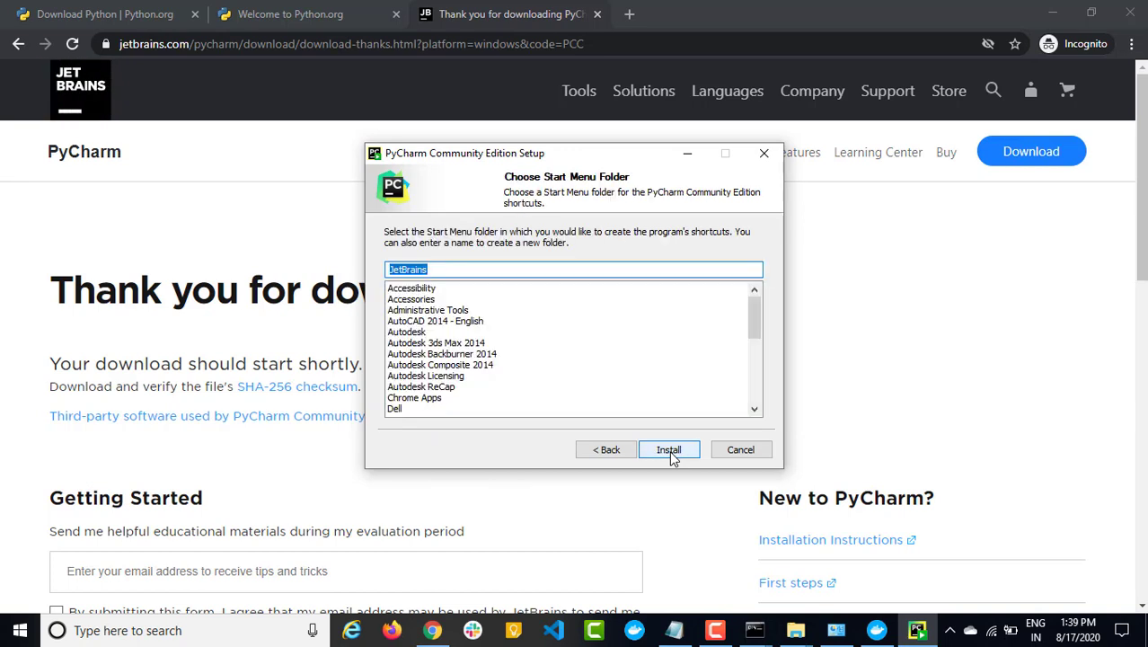
click(669, 451)
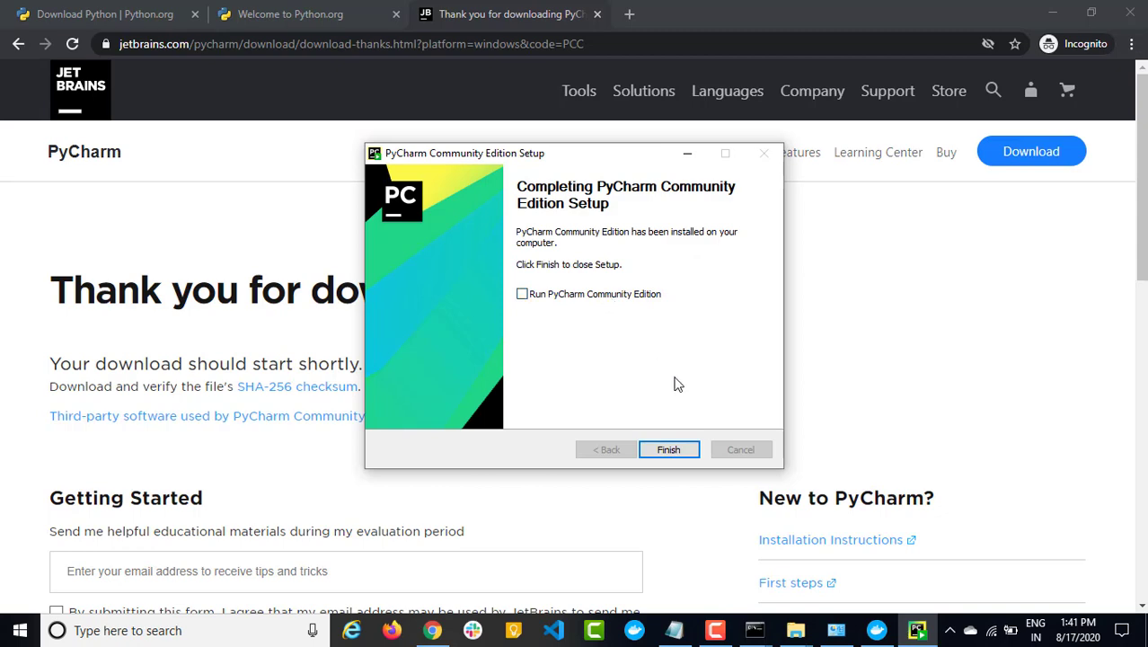
click(676, 453)
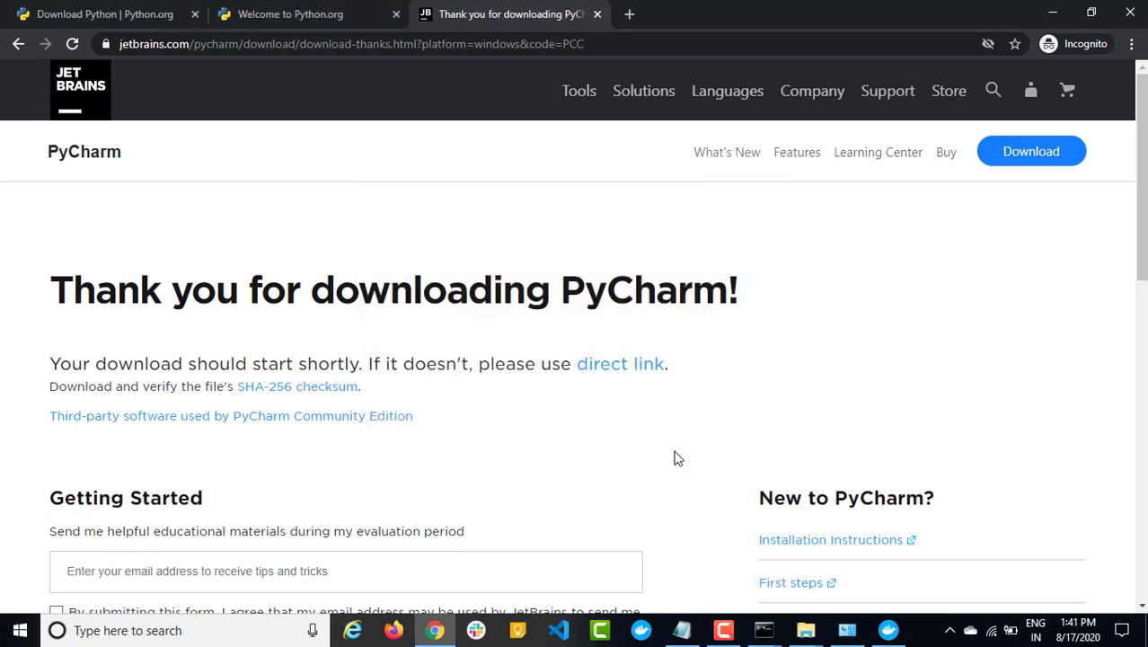
Search Start for 'pyc' and launch PyCharm Community Edition 2020.2
key(super)
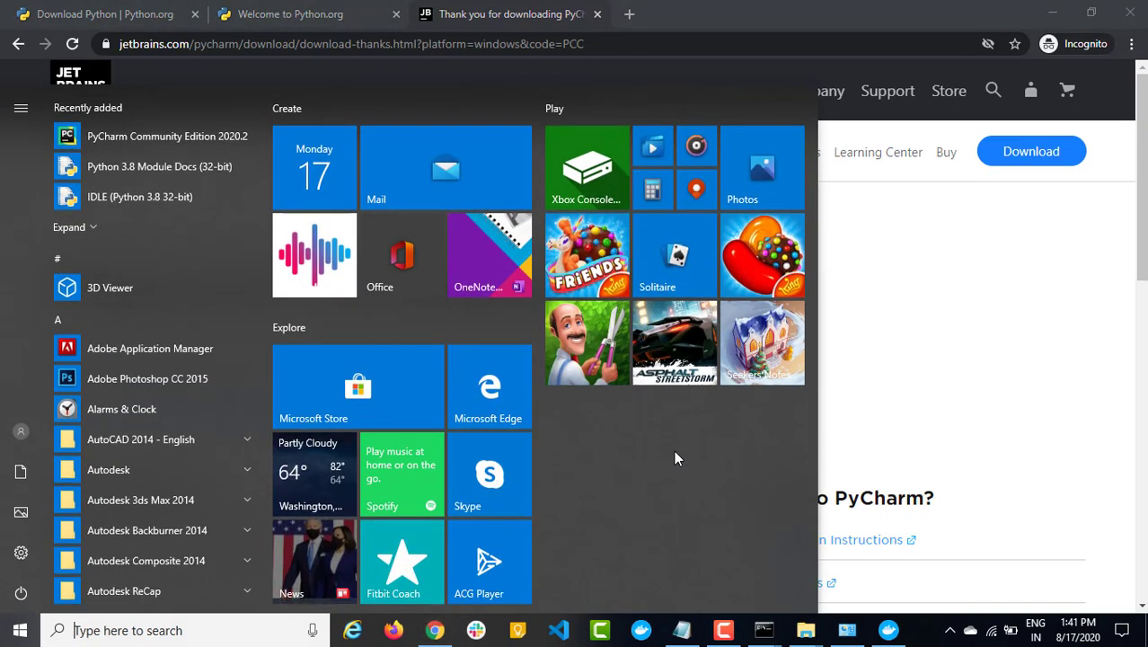
text(pyc)
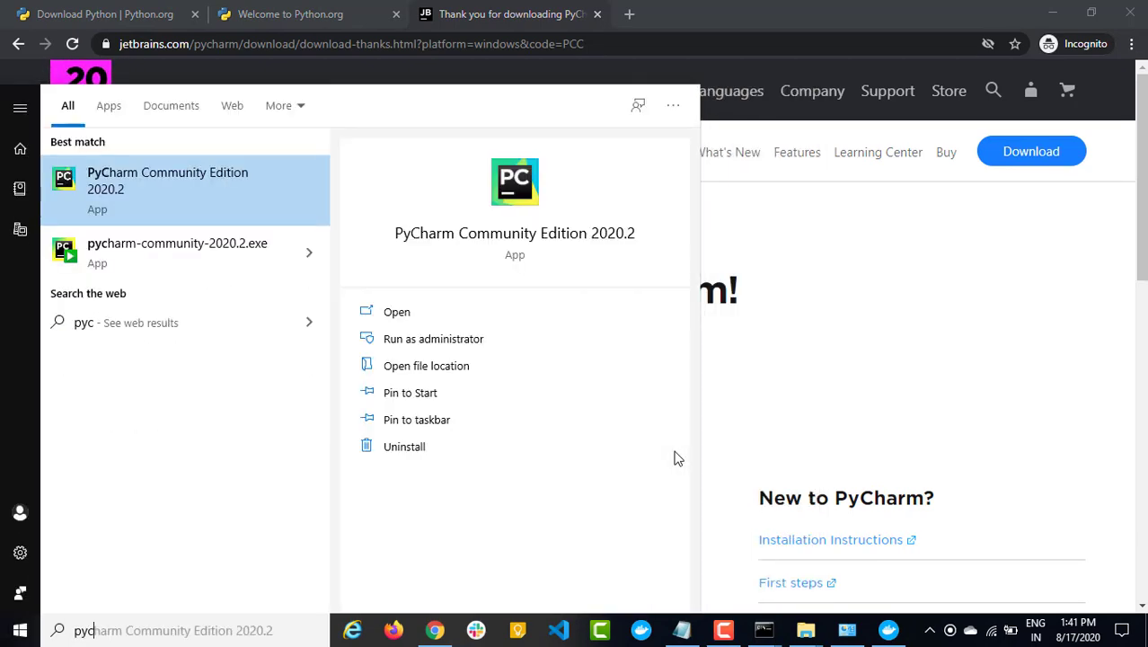
click(207, 179)
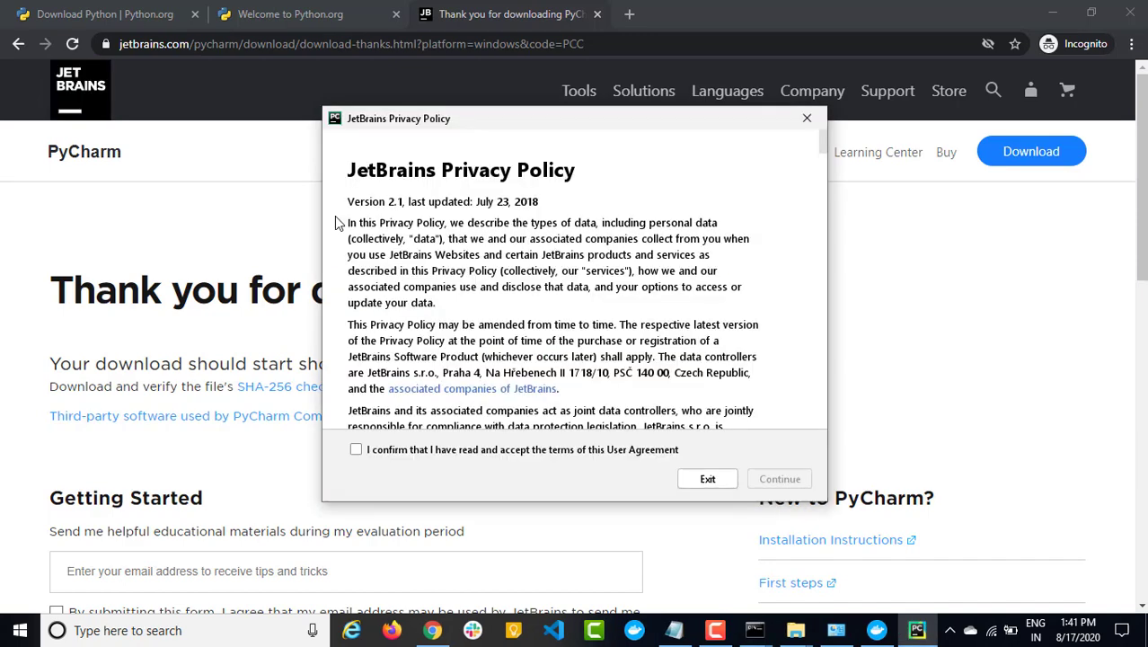
Accept the JetBrains privacy policy and decline sending usage statistics
click(423, 454)
click(785, 481)
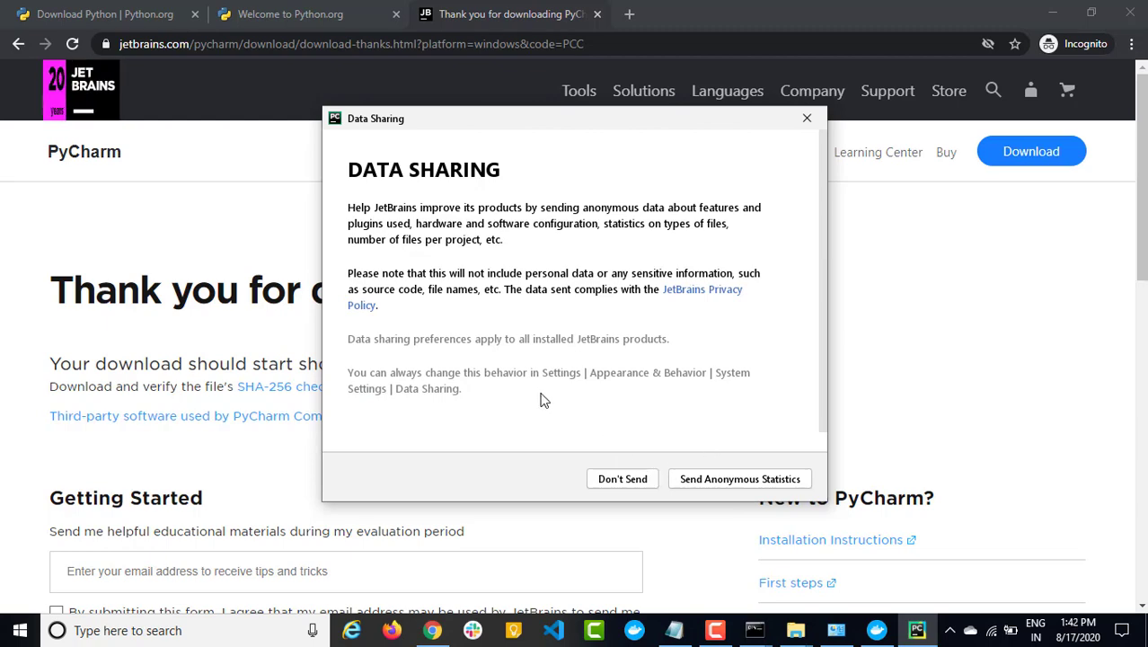
click(618, 482)
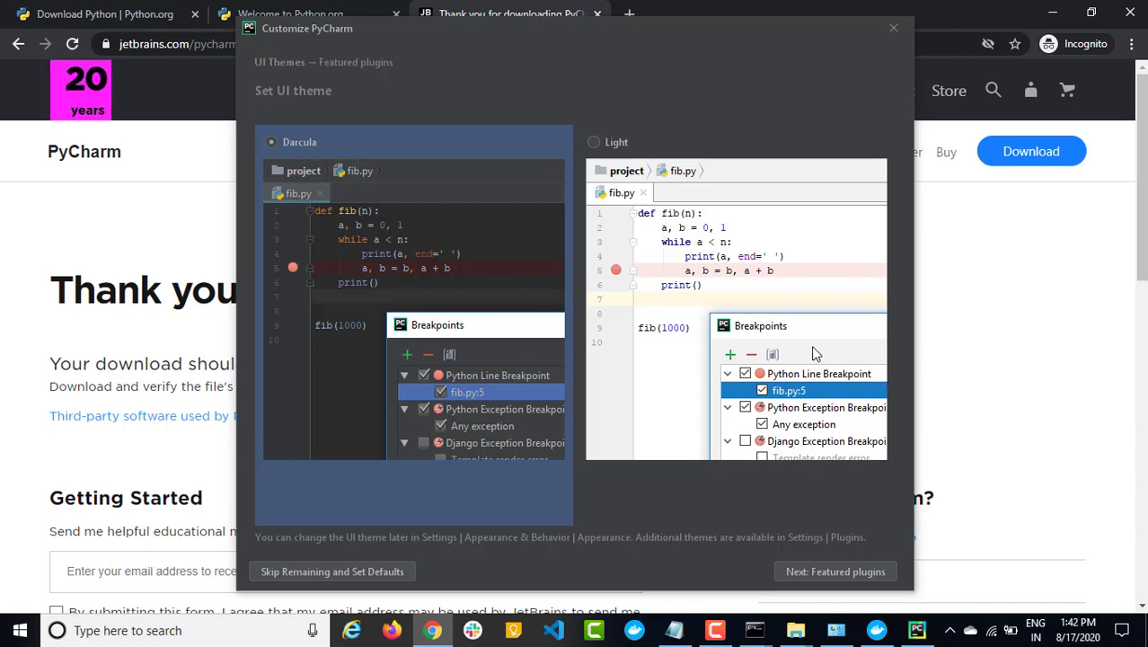
Choose the Light theme and finish setup without installing featured plugins
click(735, 329)
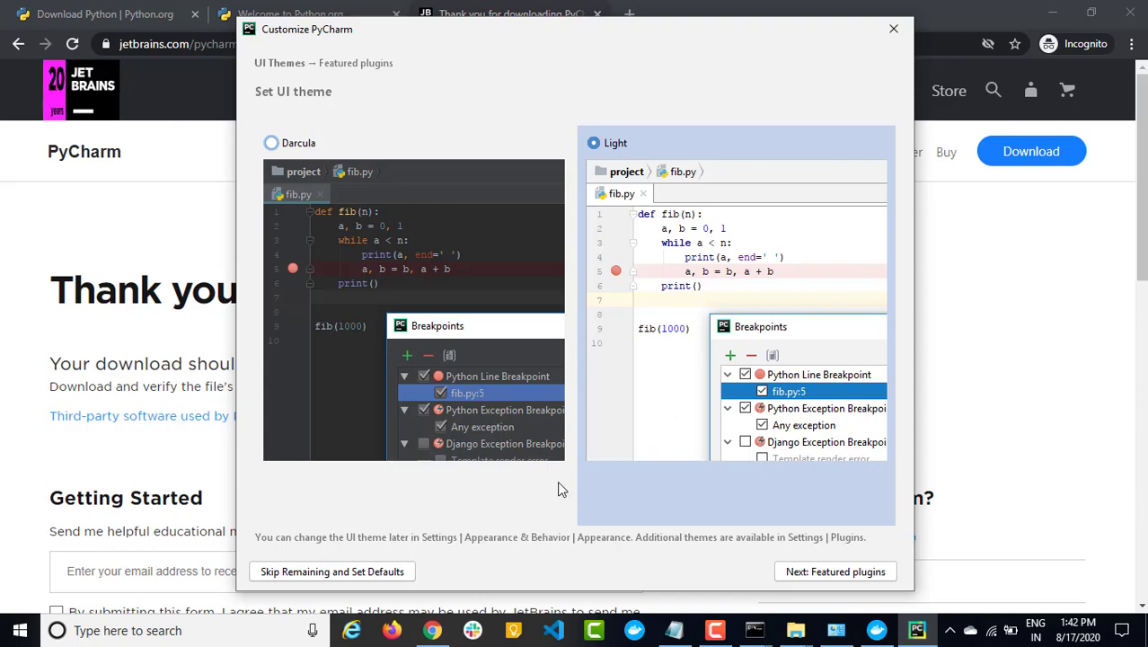
click(836, 573)
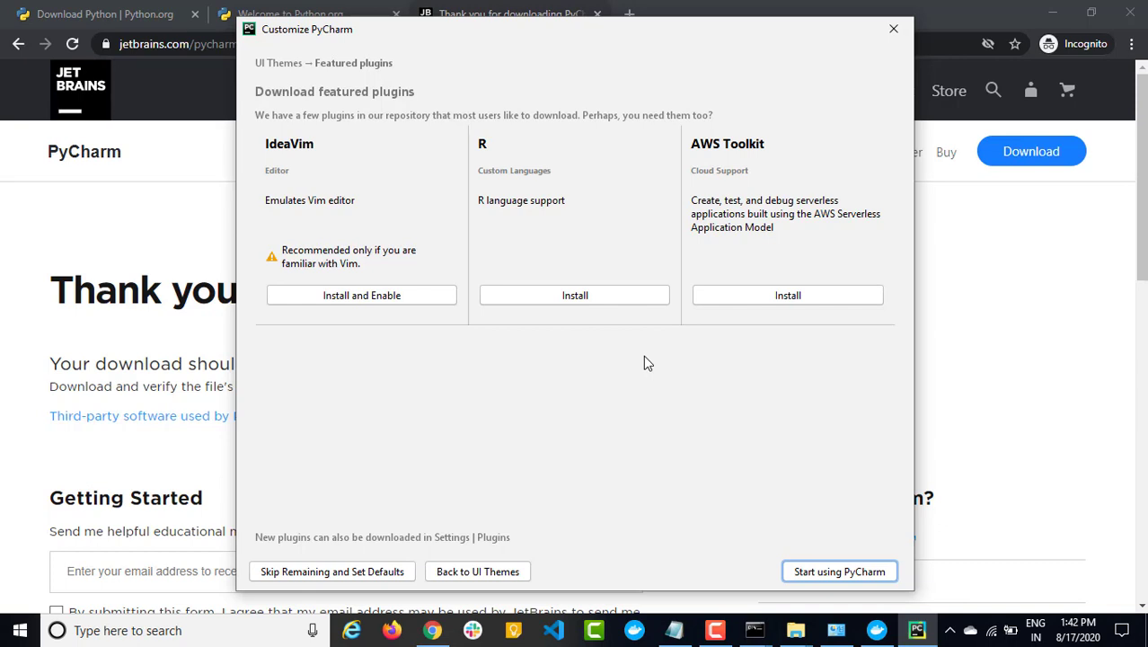
click(840, 574)
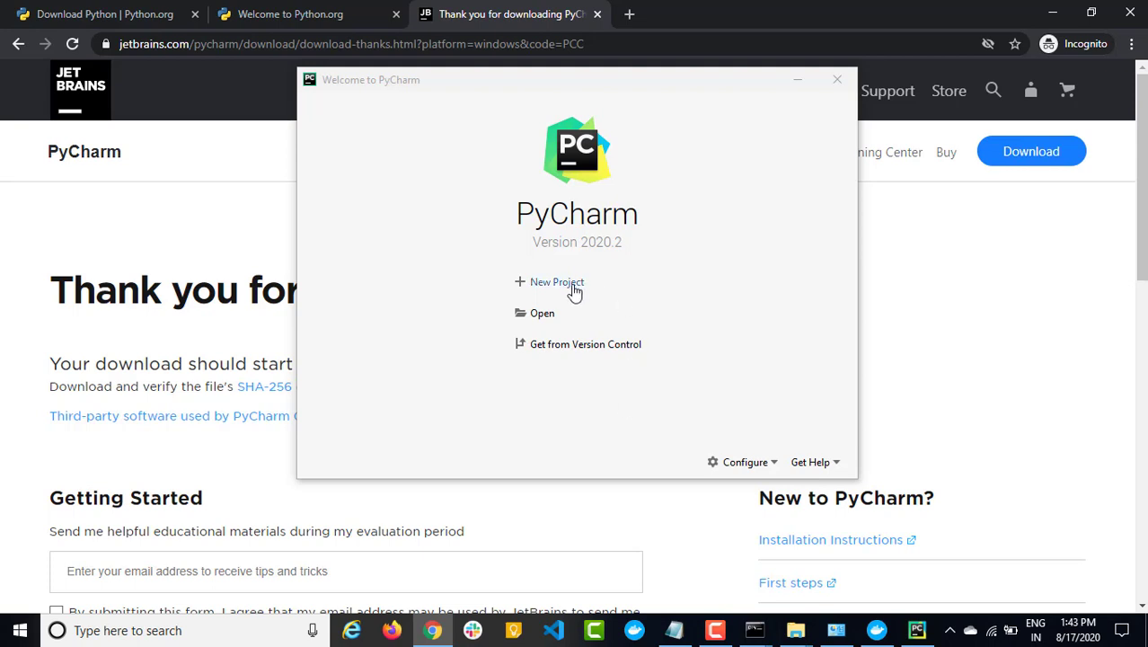
Start a new project from the Welcome screen, leaving the Configure menu unused
click(766, 462)
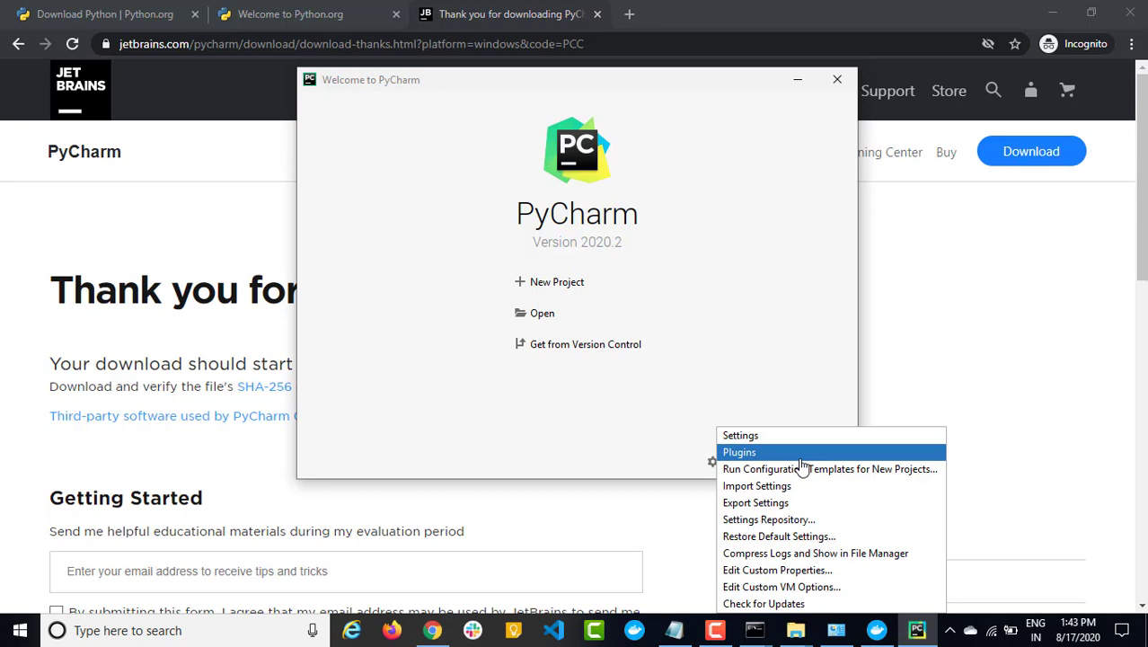
click(742, 343)
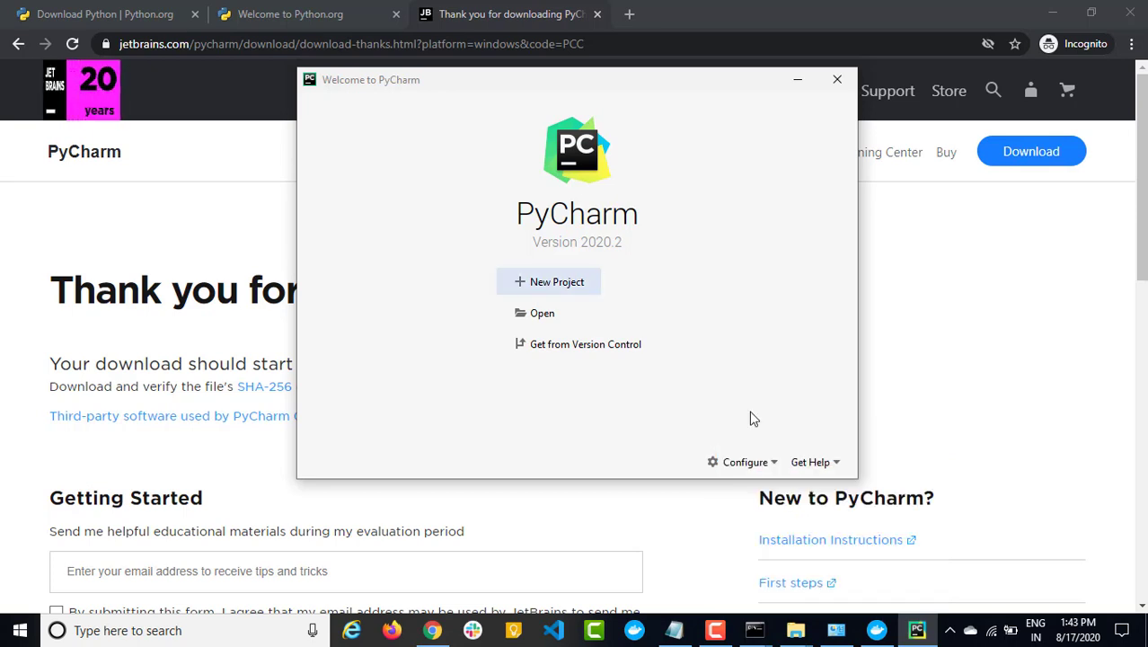
click(575, 283)
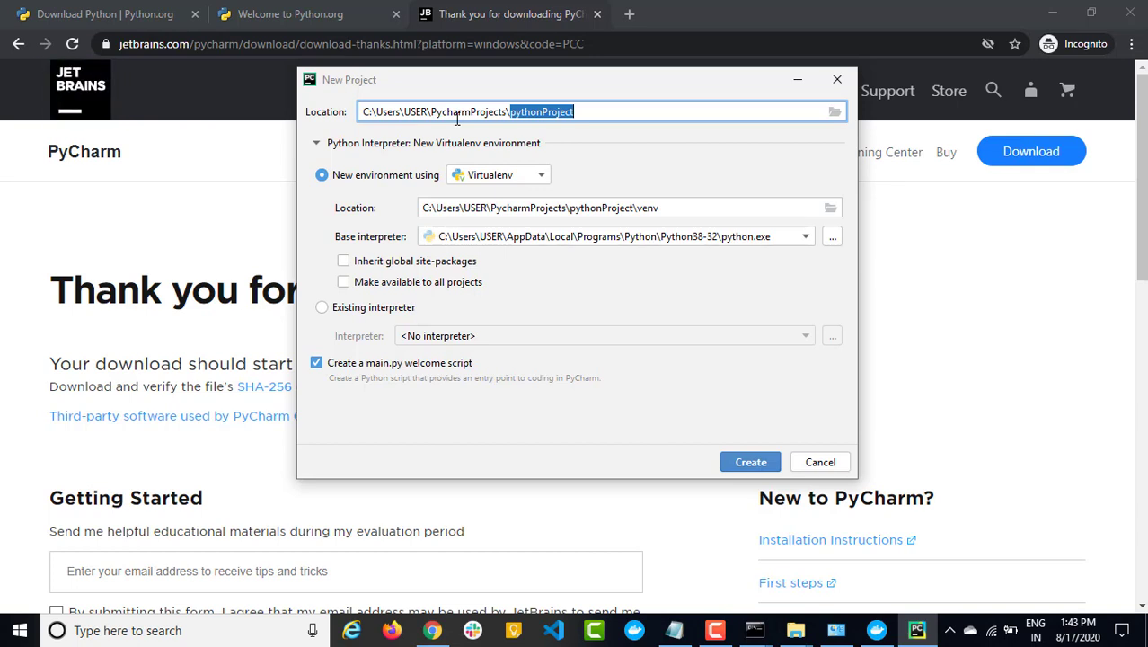
Create the project at location 'PythonTutorials' with a venv and main.py welcome script
text(Pyth)
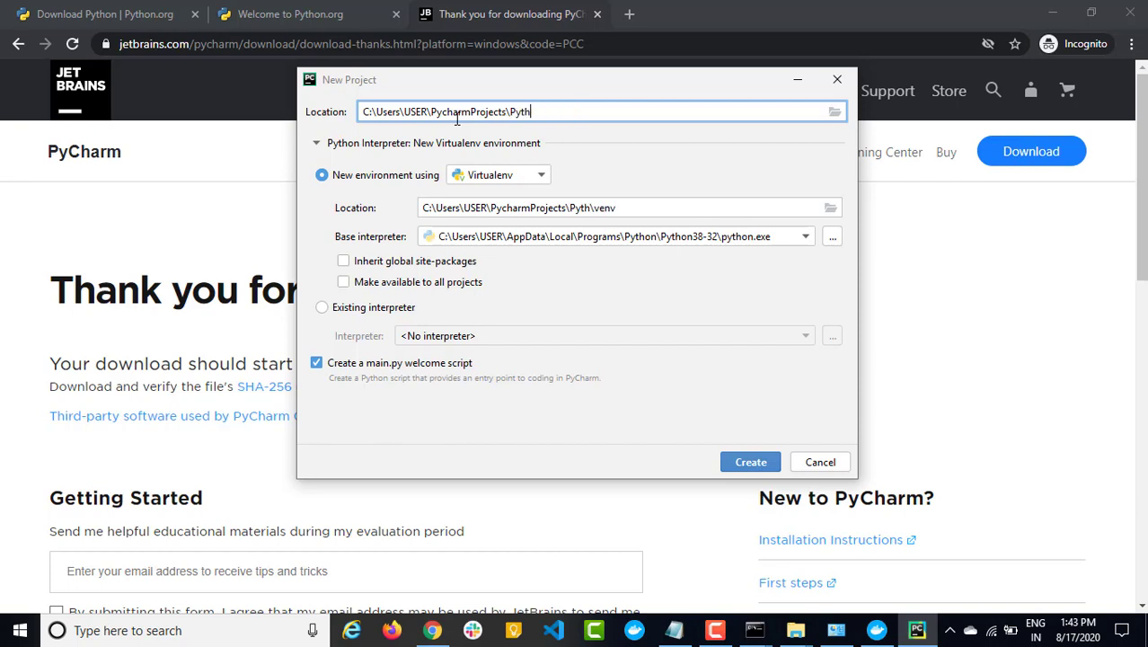
text(onTutorials)
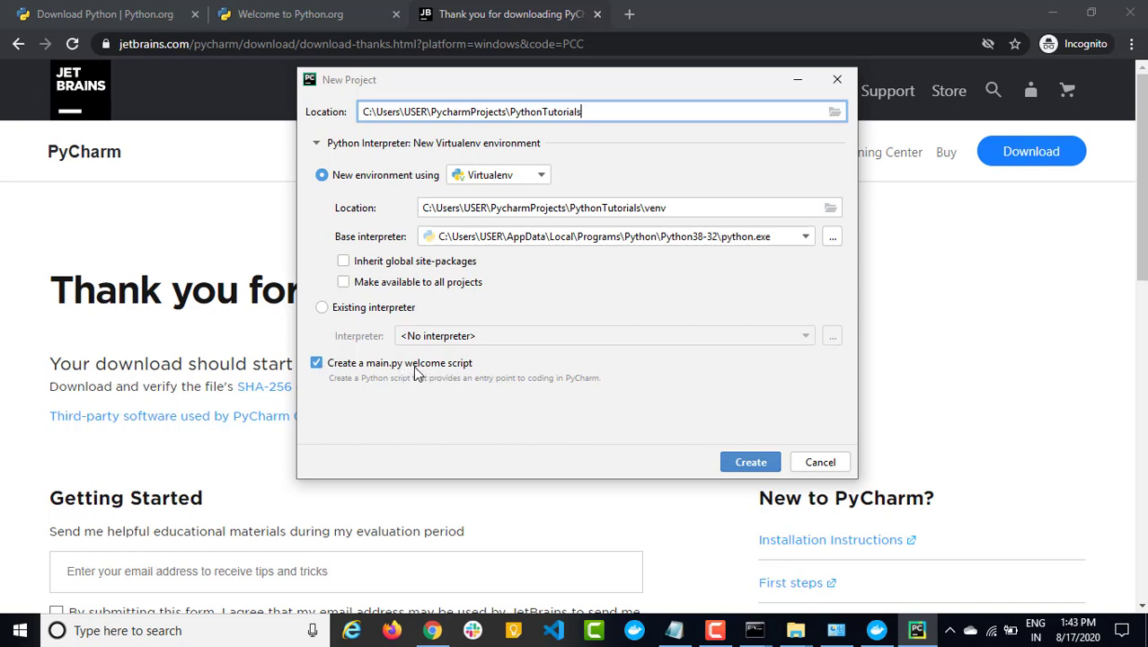
click(746, 462)
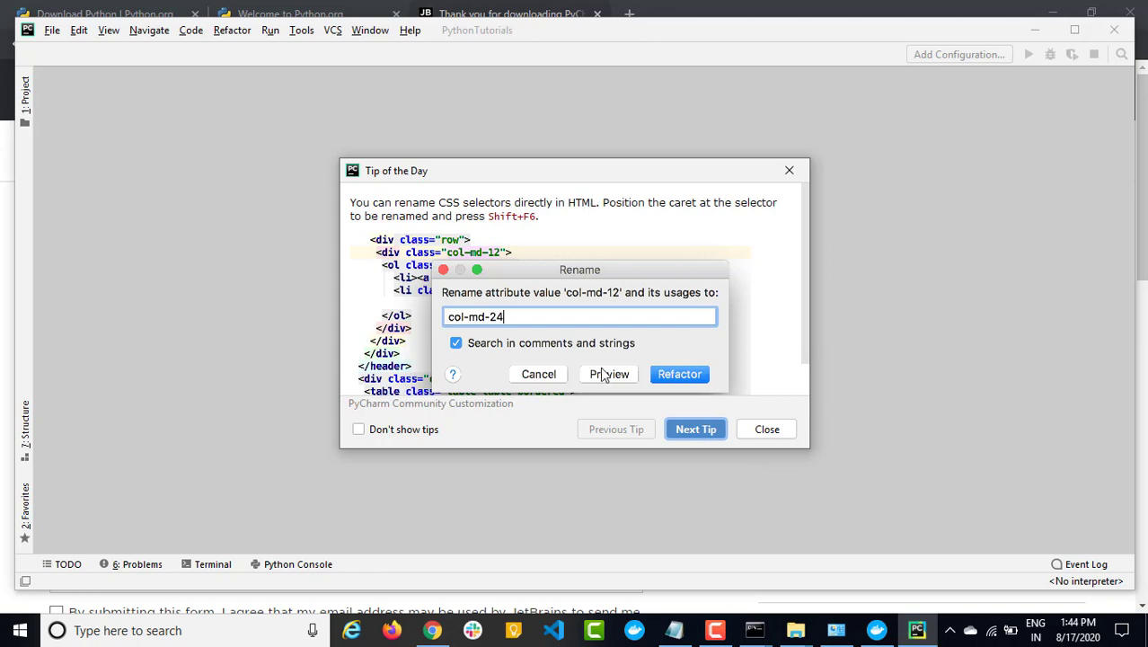
Turn off 'Don't show tips' at startup and close the Tip of the Day dialog
click(392, 435)
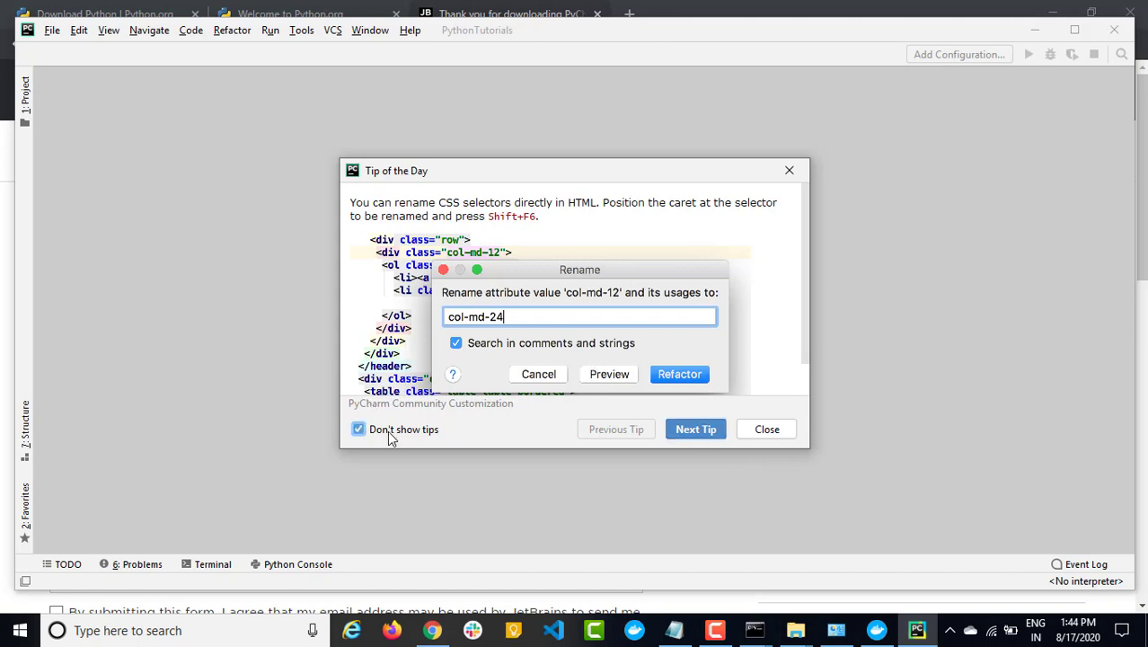
click(766, 429)
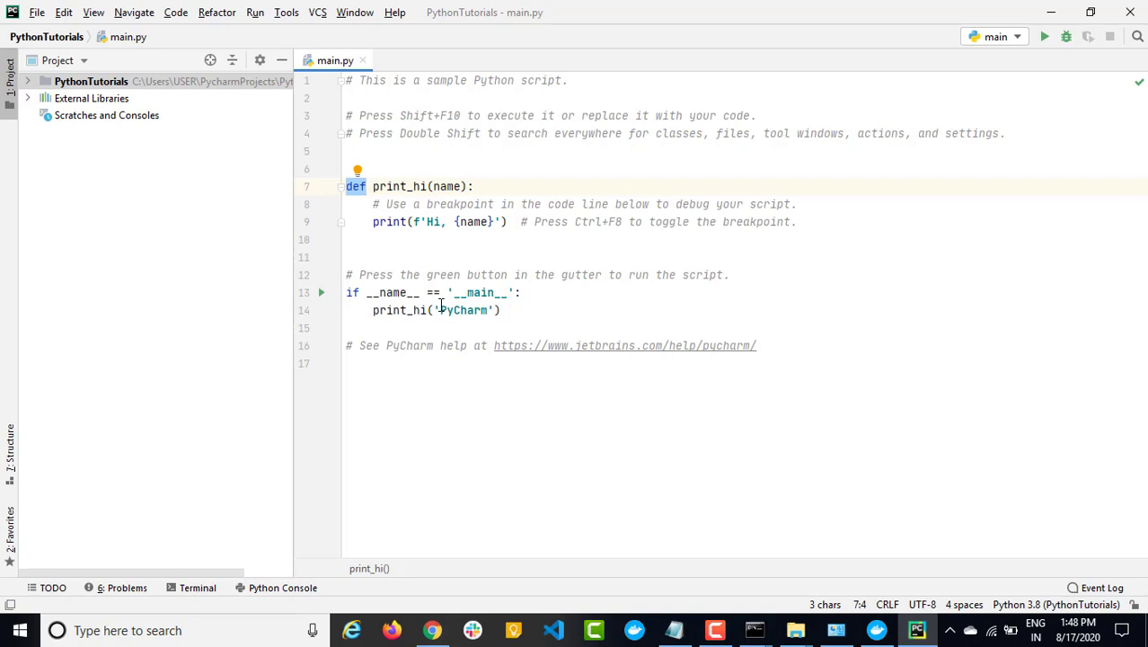
Run main.py from the editor's context menu and select the 'Hi, PyCharm' output
click(530, 240)
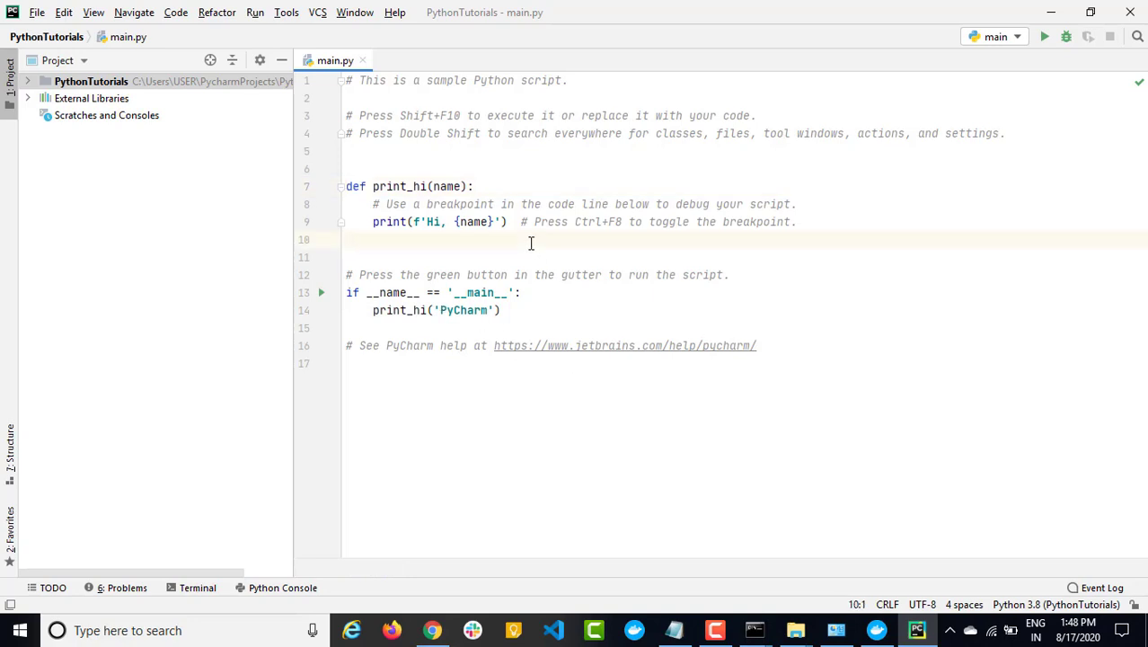
right_click(530, 243)
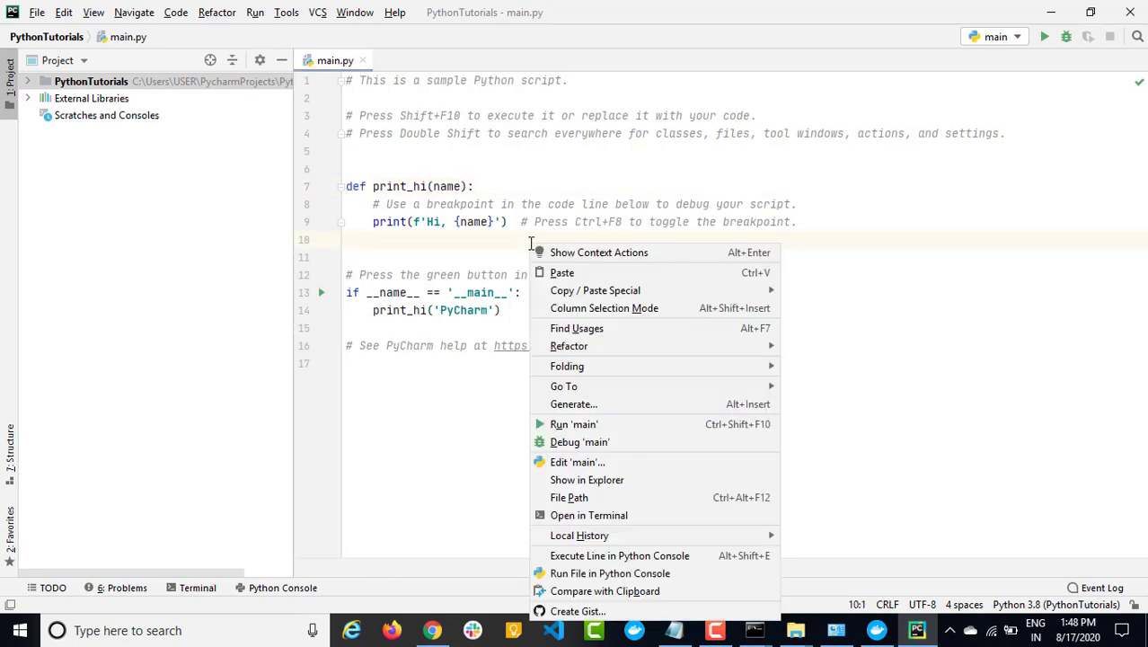
click(574, 424)
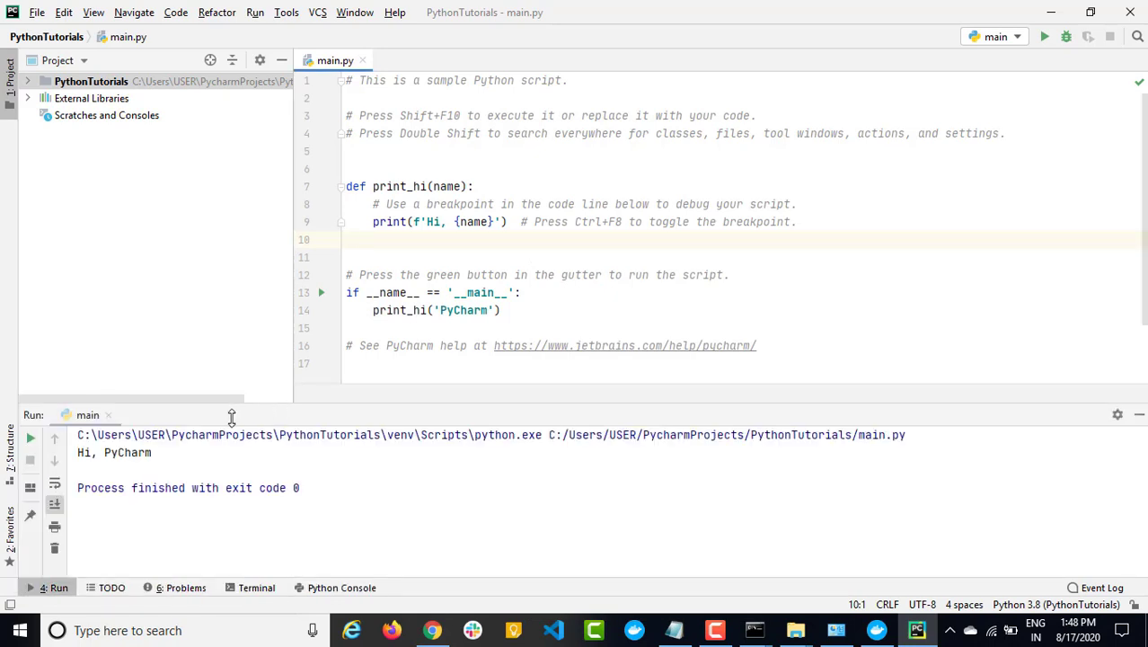
drag(155, 453, 77, 452)
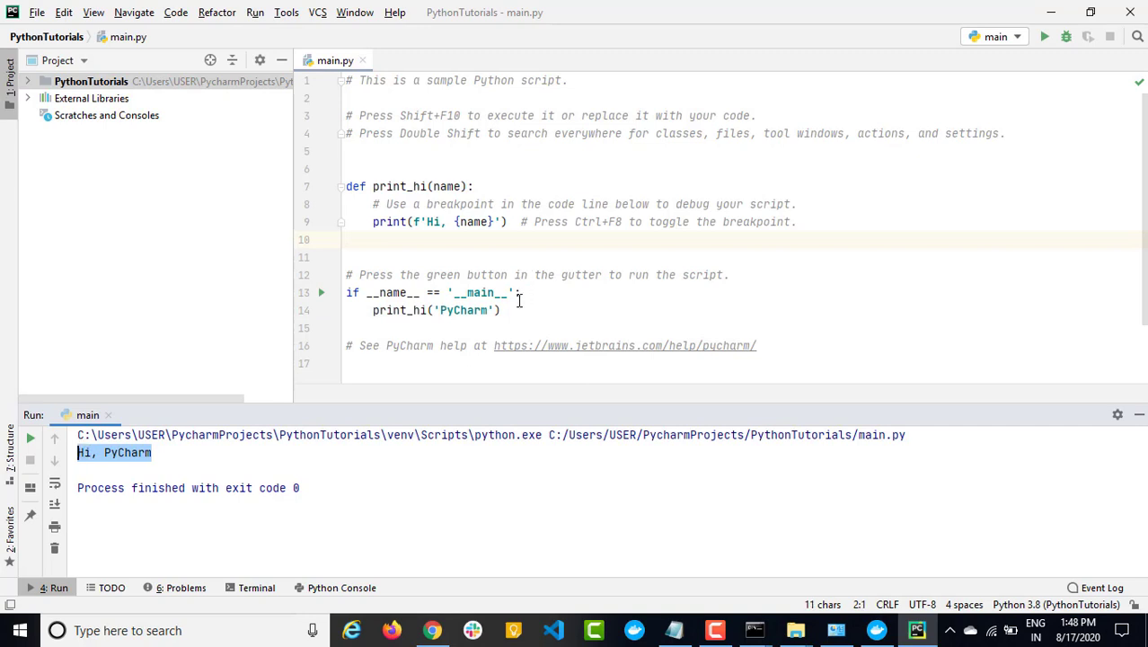
Change print_hi('PyCharm') to pass the author's full name, rerun main.py, and close the print documentation popup
double_click(466, 310)
text(Muke)
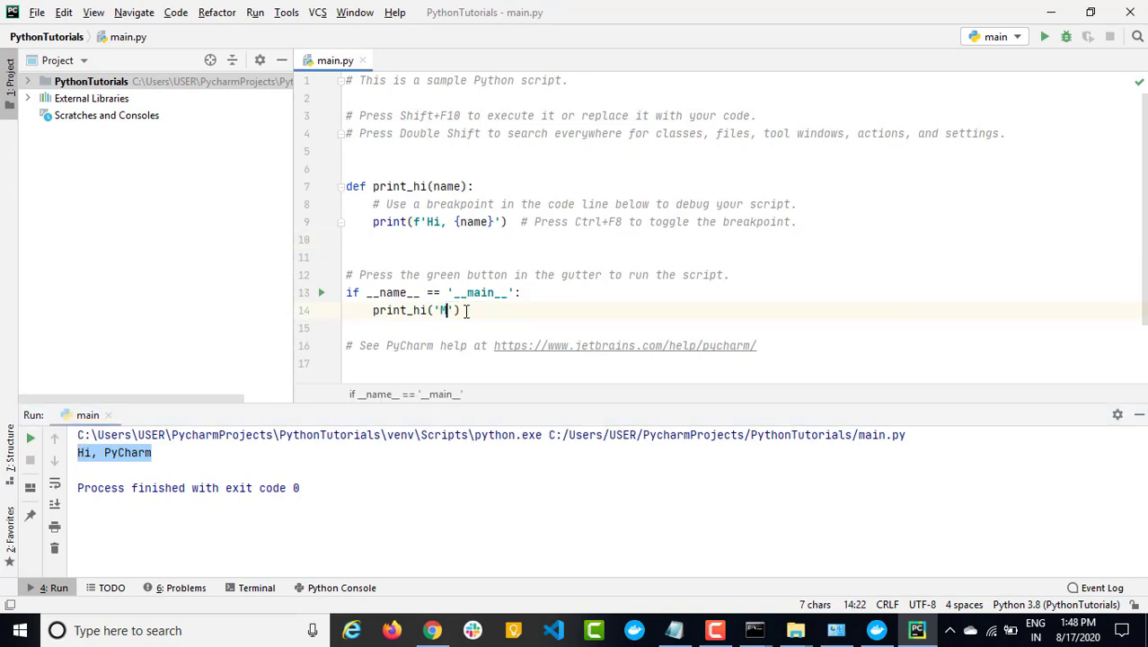
text(sh Ot)
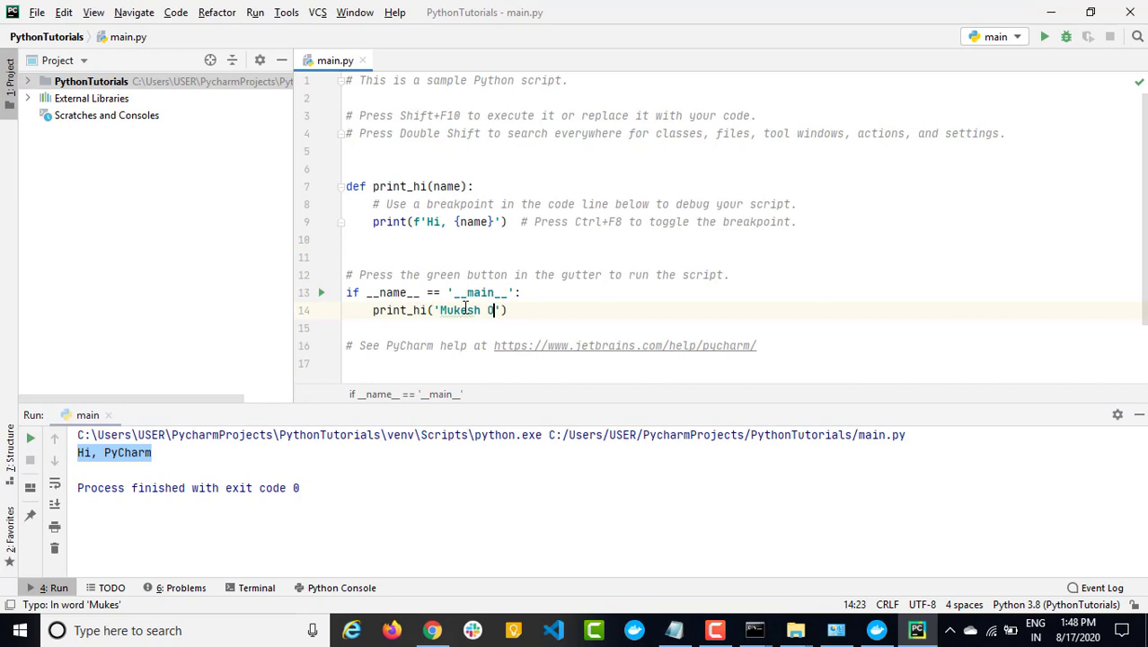
text(wani)
right_click(641, 262)
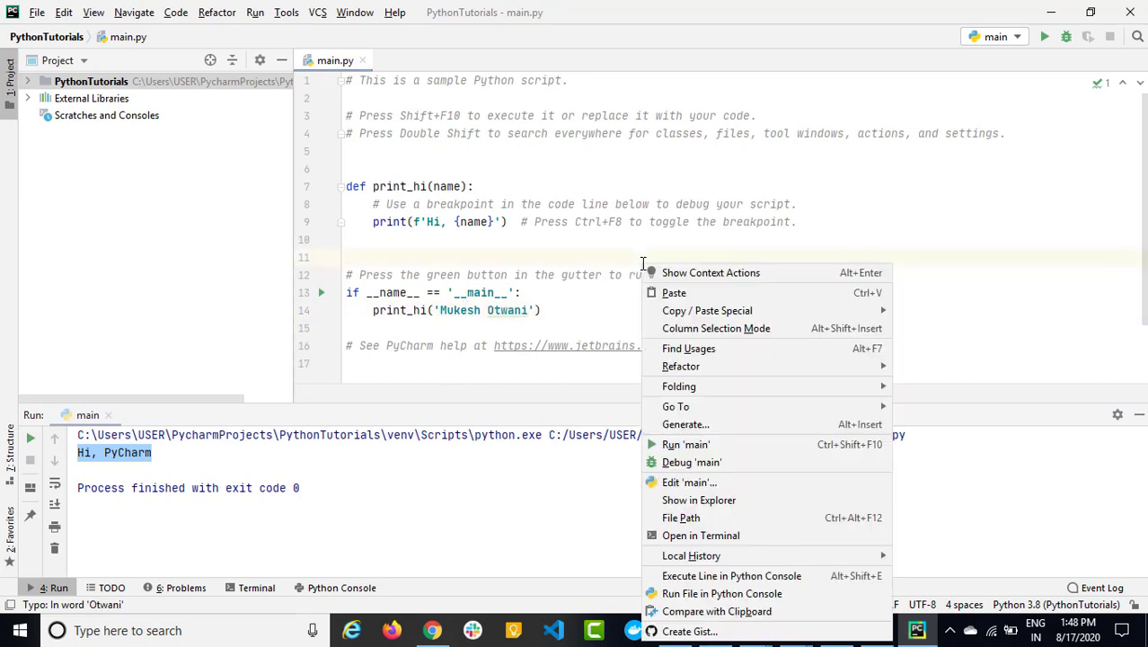
click(723, 445)
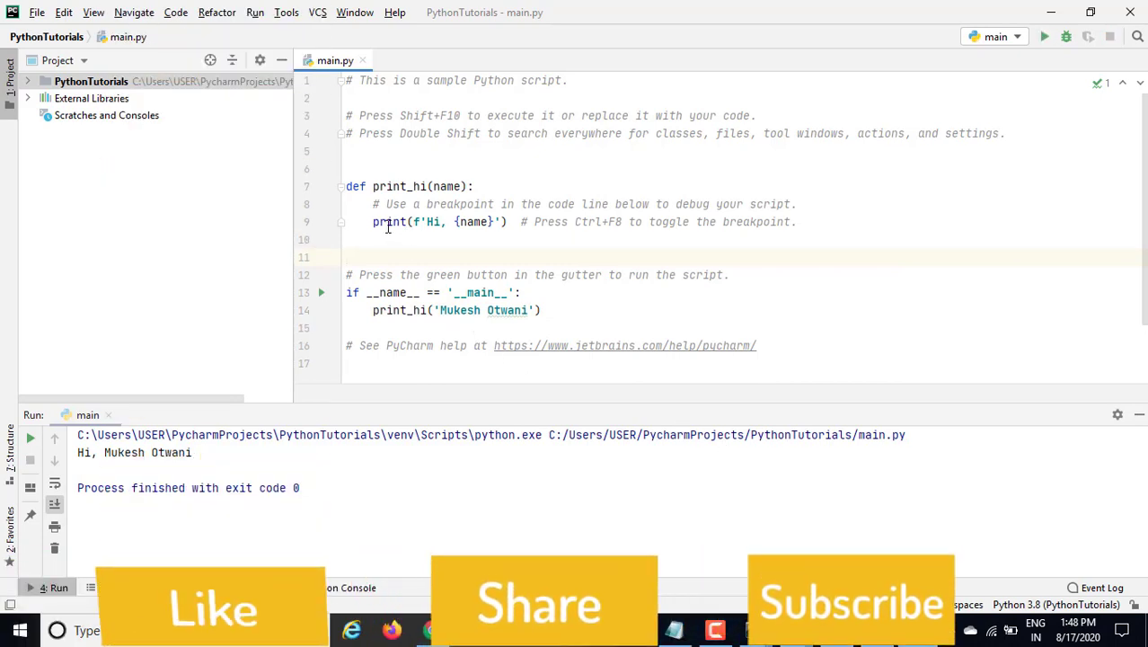
mouse_move(388, 226)
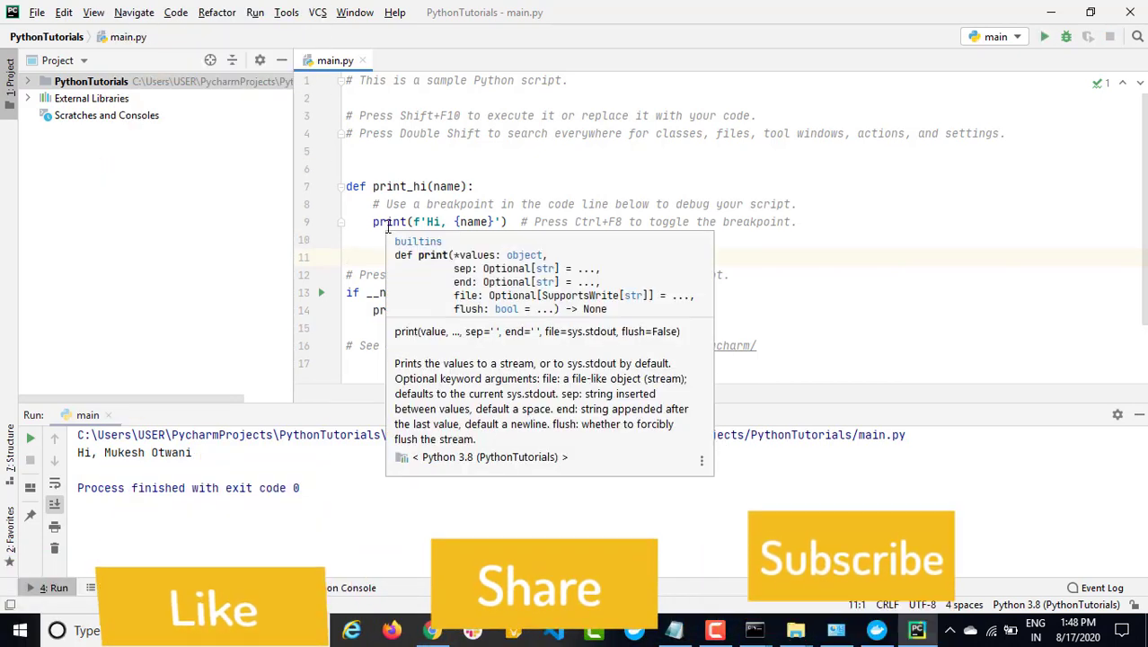
click(555, 194)
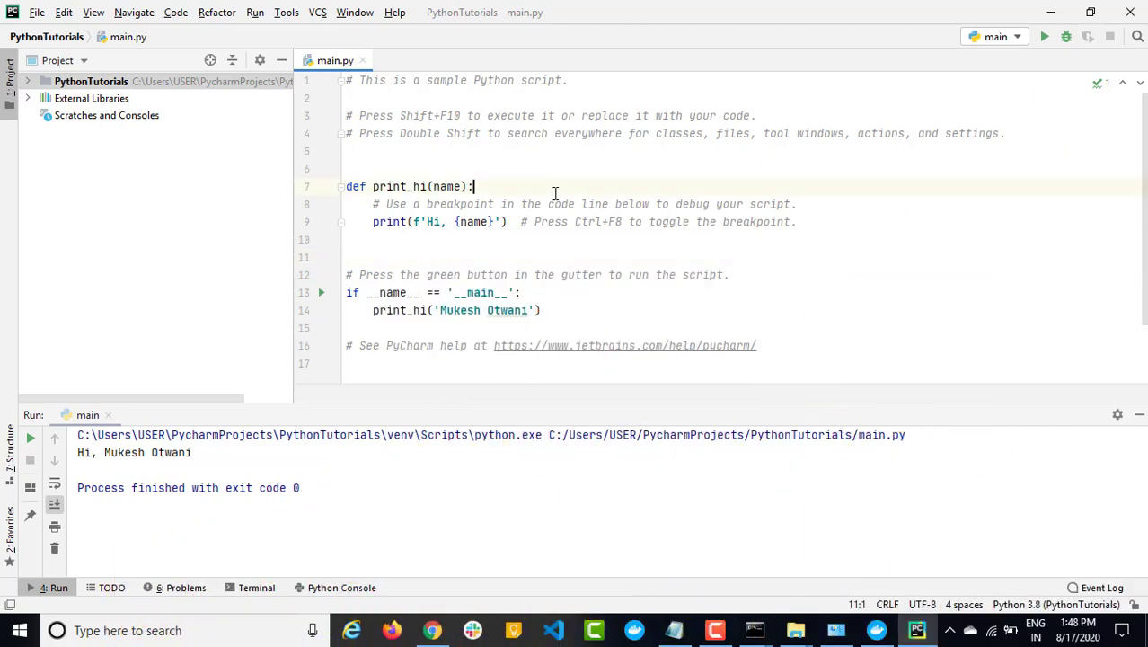